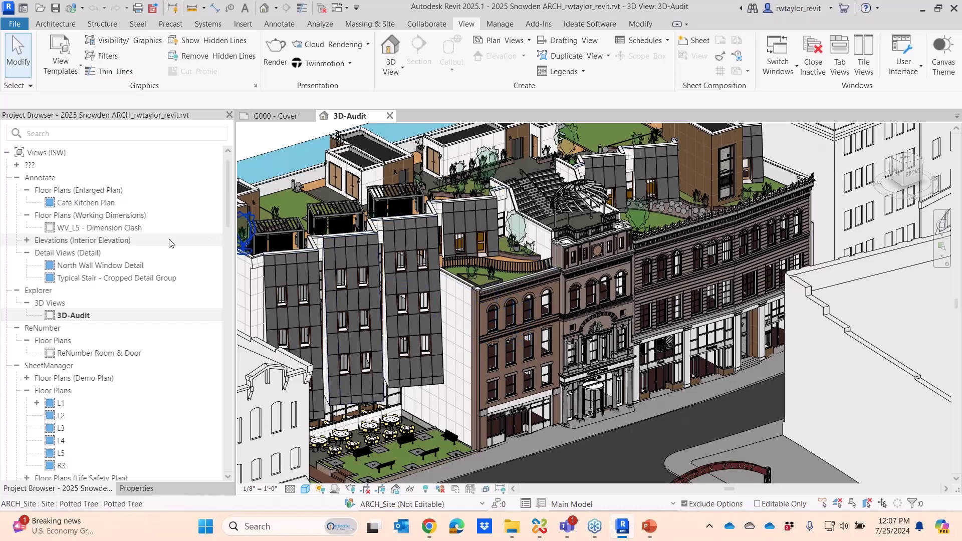
# Expand the L1 floor plan's dependent views under SheetManager and open the L1 plan.
pyautogui.moveTo(227, 201); pyautogui.dragTo(226, 224)
pyautogui.click(37, 255)
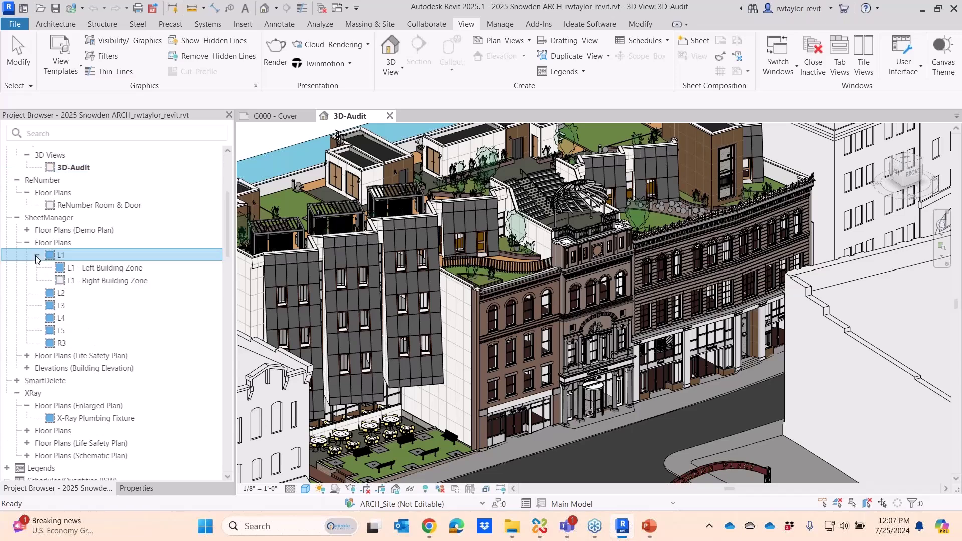
pyautogui.doubleClick(86, 258)
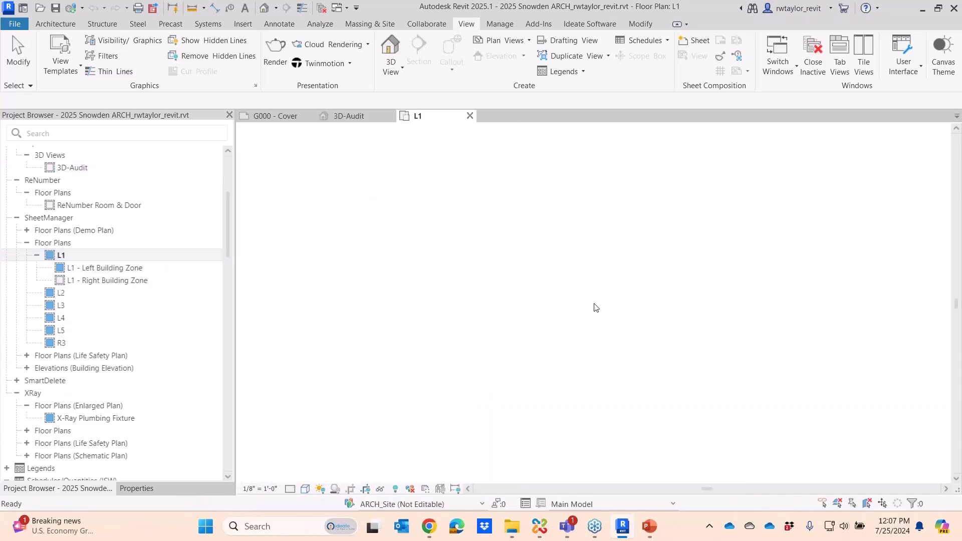
pyautogui.scroll(2, 555, 310)
pyautogui.moveTo(556, 309); pyautogui.dragTo(548, 347, button='middle')
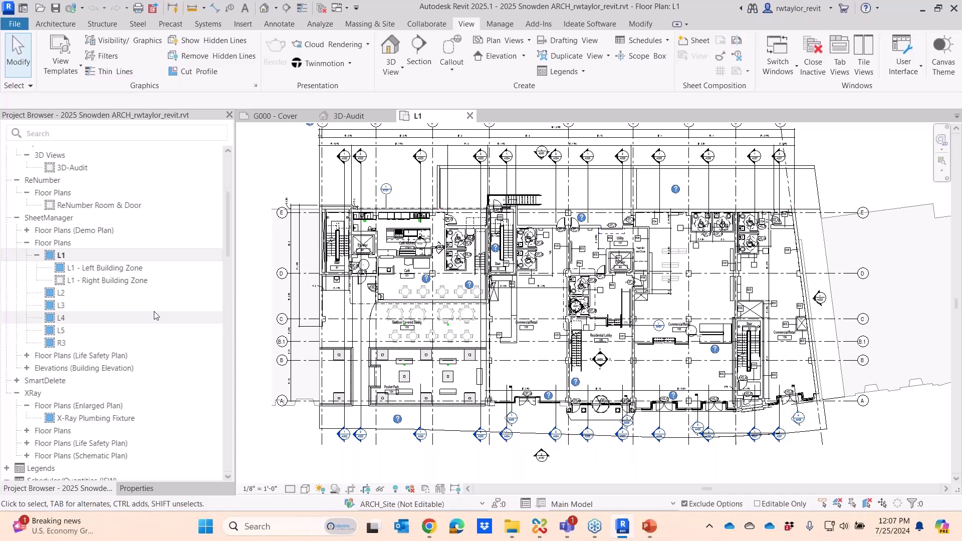
# Open the dependent views L1 - Left Building Zone and L1 - Right Building Zone to review their extents.
pyautogui.click(106, 273)
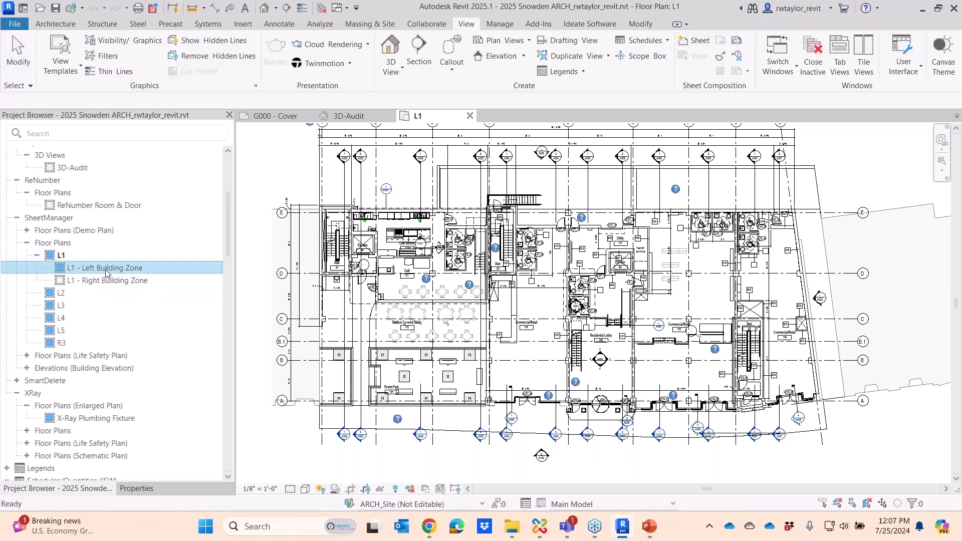
pyautogui.doubleClick(105, 269)
pyautogui.click(102, 284)
pyautogui.doubleClick(102, 284)
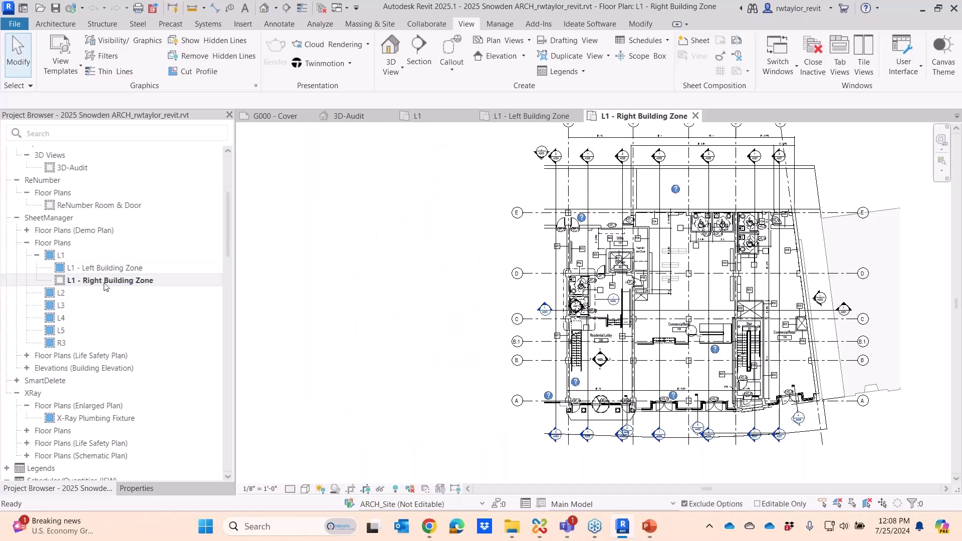
pyautogui.scroll(-2, 408, 319)
pyautogui.moveTo(408, 319); pyautogui.dragTo(380, 329, button='middle')
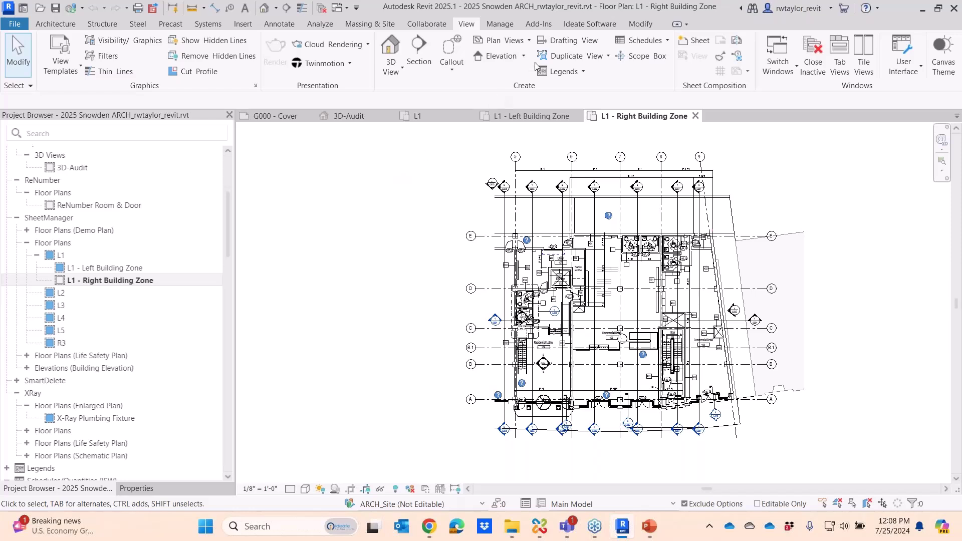
# Start Ideate ViewCreator with the Apply Dependents method.
pyautogui.click(584, 25)
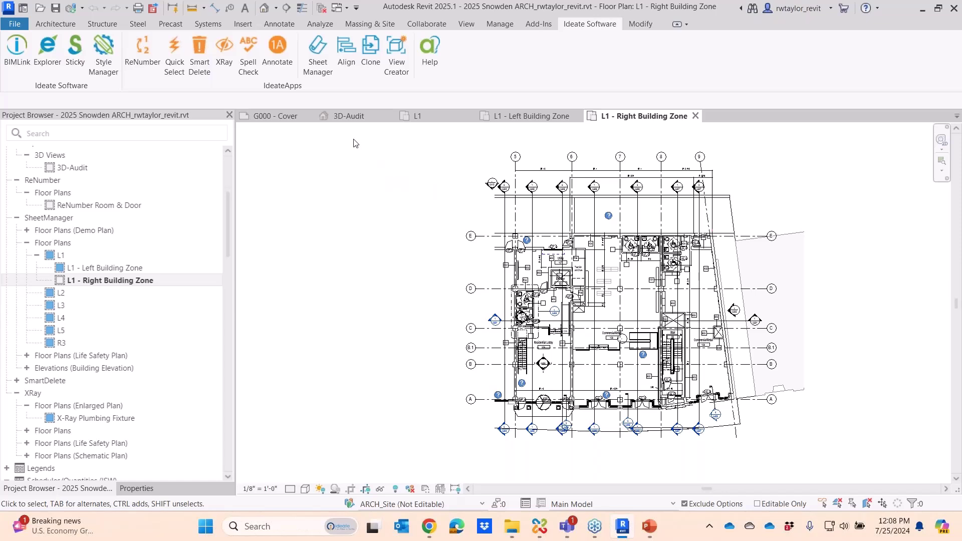
pyautogui.click(396, 70)
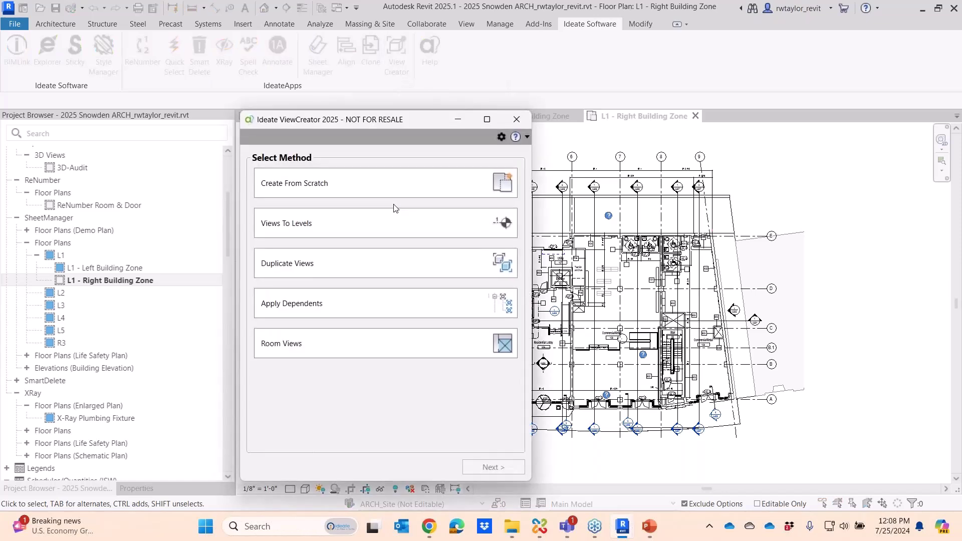
pyautogui.moveTo(387, 132); pyautogui.dragTo(538, 67)
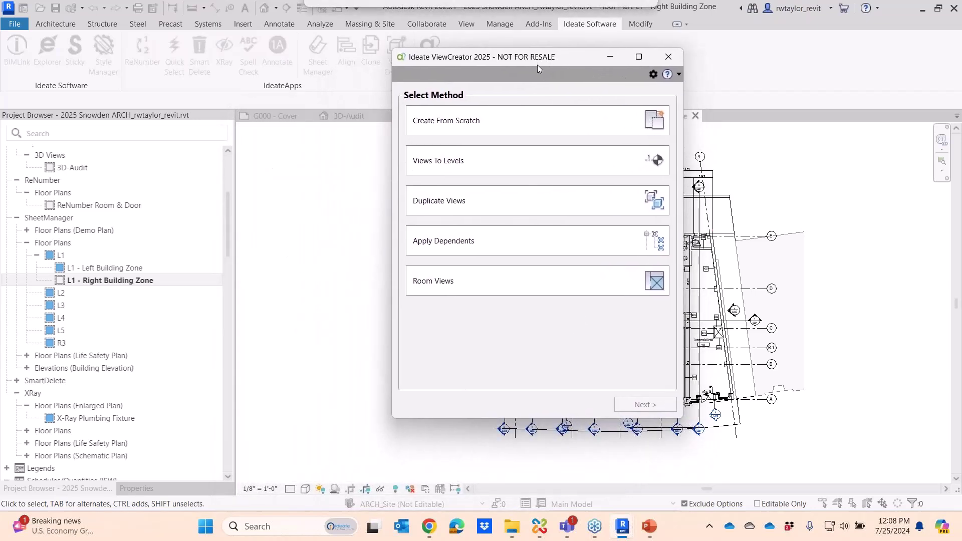
pyautogui.click(501, 249)
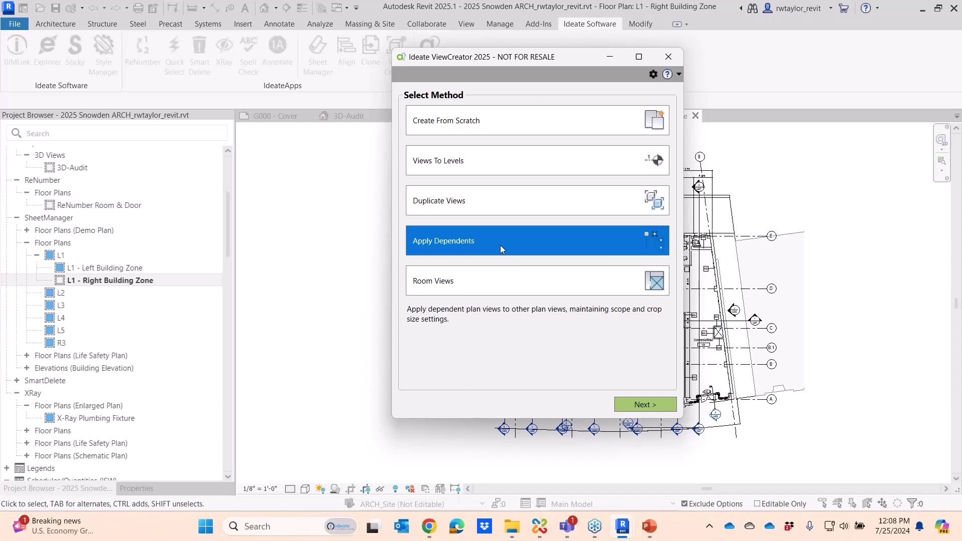
pyautogui.click(644, 405)
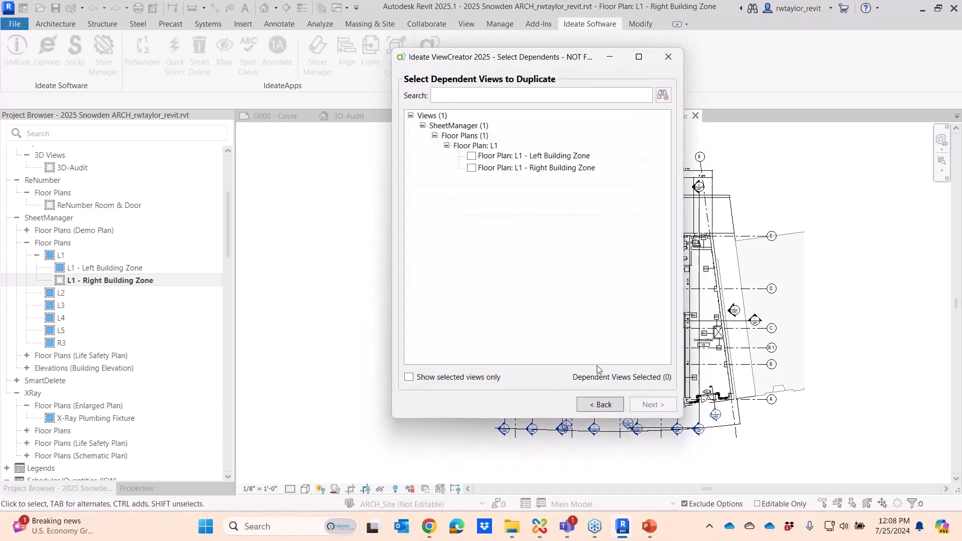
# Choose L1 - Left Building Zone and L1 - Right Building Zone as the dependent views to duplicate.
pyautogui.click(472, 157)
pyautogui.click(471, 168)
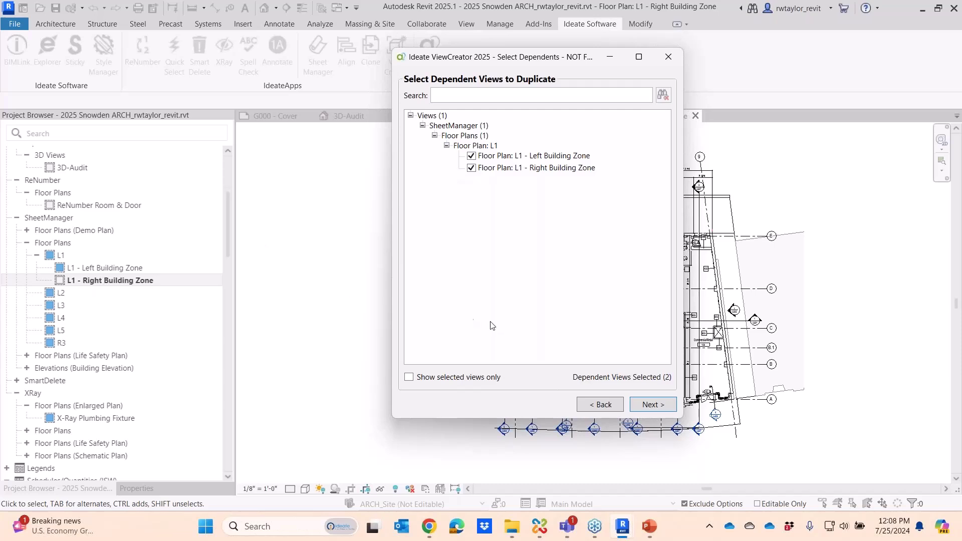
pyautogui.click(653, 409)
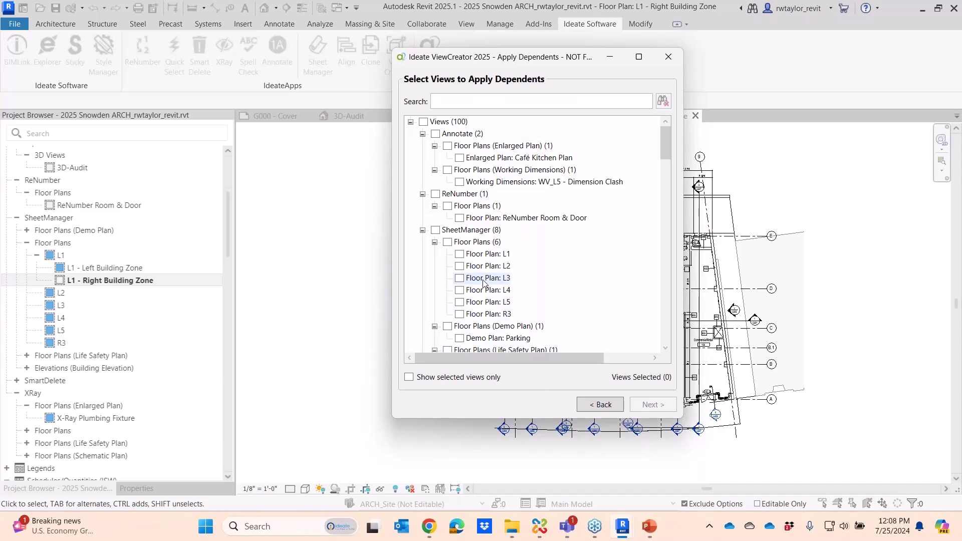
# Choose the SheetManager floor plans L2, L3, L4, L5 and R3 as parents for the dependents and generate the preview.
pyautogui.click(460, 266)
pyautogui.click(460, 279)
pyautogui.click(460, 290)
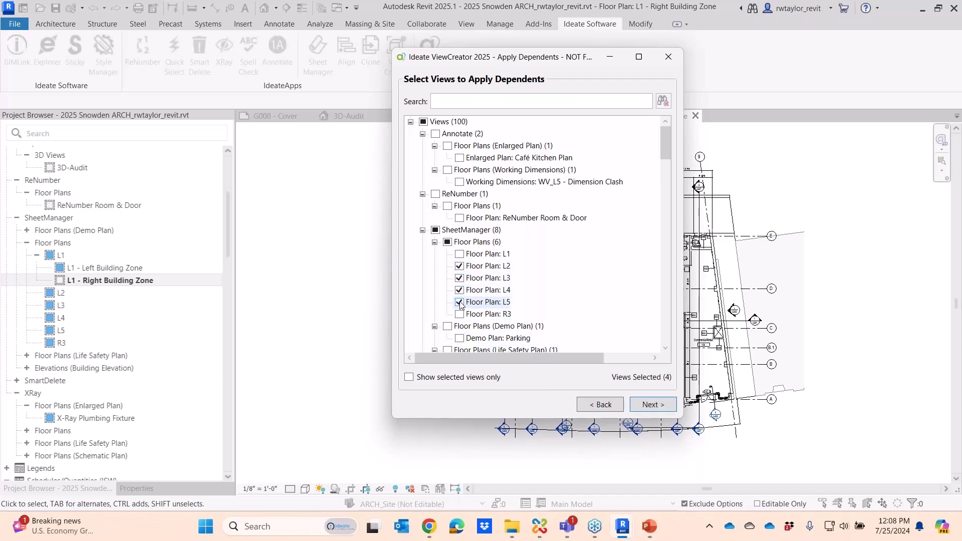
pyautogui.click(460, 315)
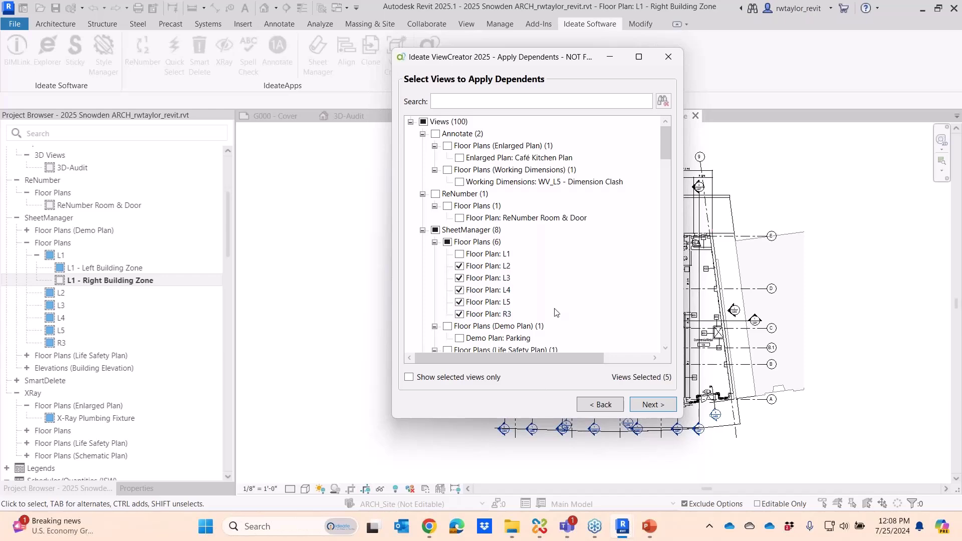
pyautogui.click(647, 405)
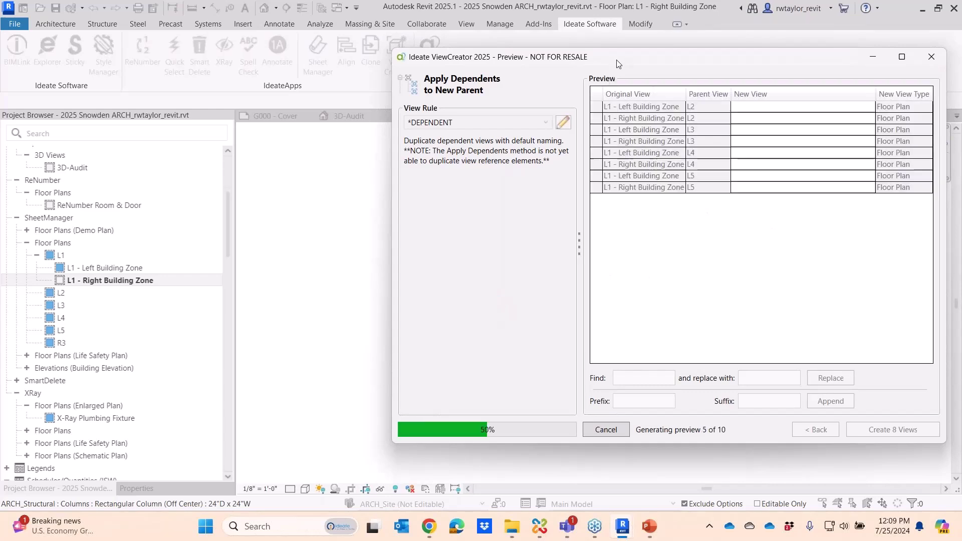
# Replace "Zone" with "Area" in the new view names and create the dependent views.
pyautogui.moveTo(615, 61); pyautogui.dragTo(444, 69)
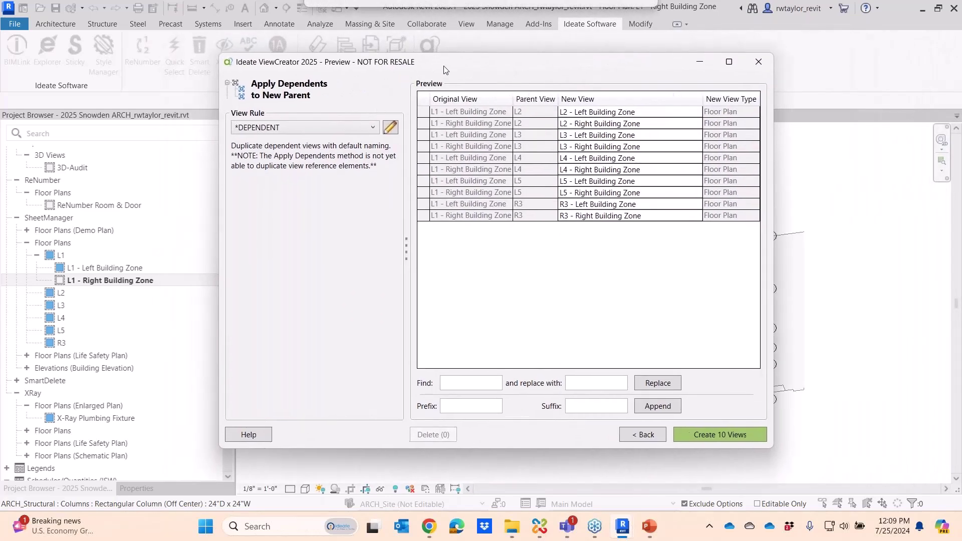
pyautogui.moveTo(773, 241); pyautogui.dragTo(836, 239)
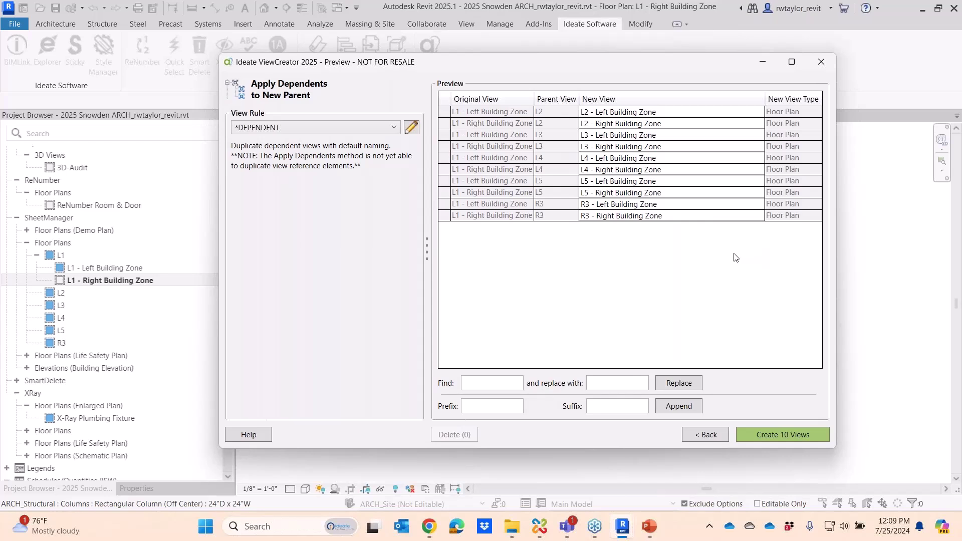
pyautogui.click(500, 383)
pyautogui.press('Tab')
pyautogui.write('Area')
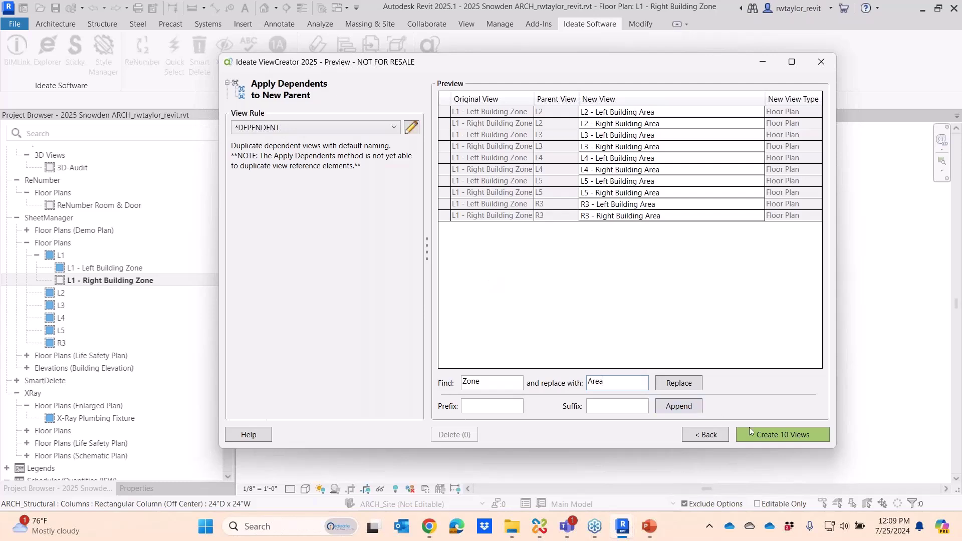
pyautogui.click(764, 434)
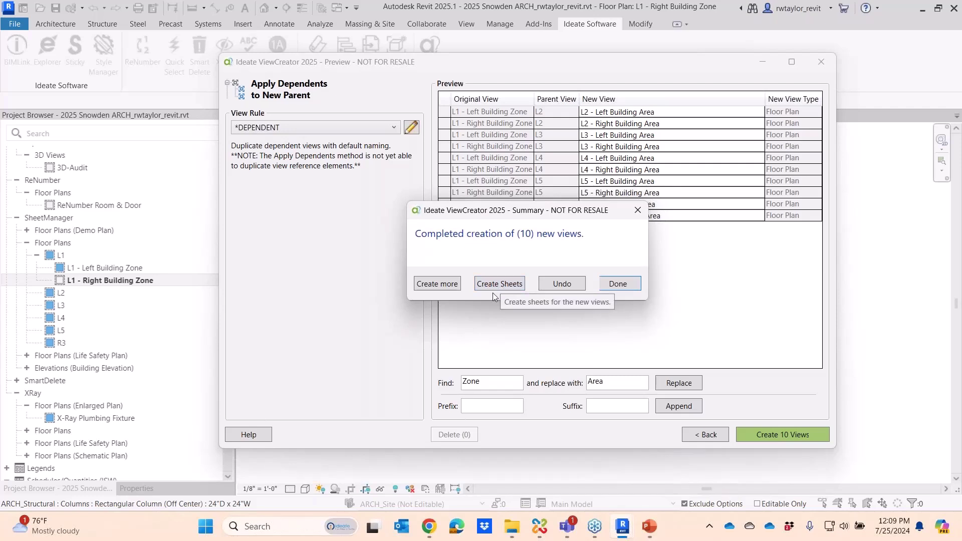
pyautogui.click(619, 284)
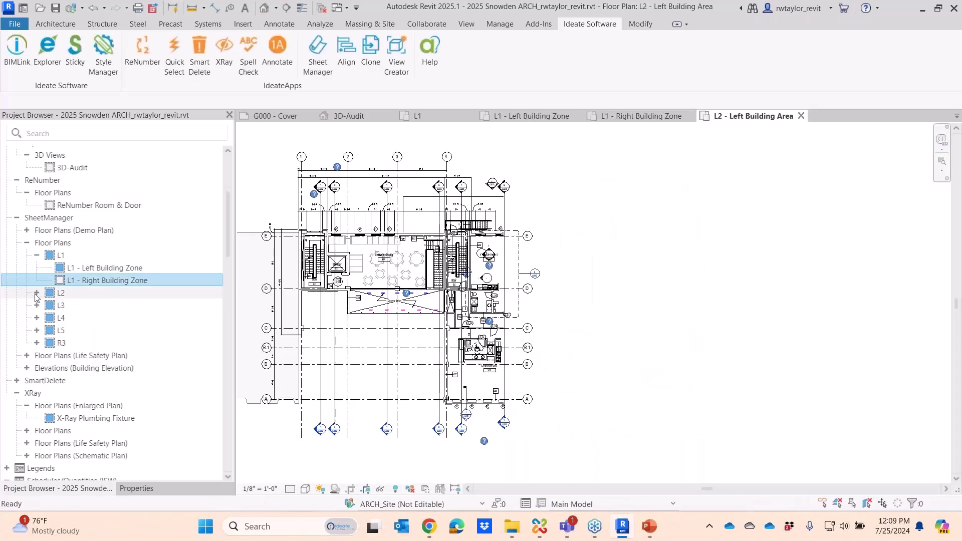
# Examine the new L2 - Left Building Area view and its scope box, crop and view template properties.
pyautogui.click(37, 292)
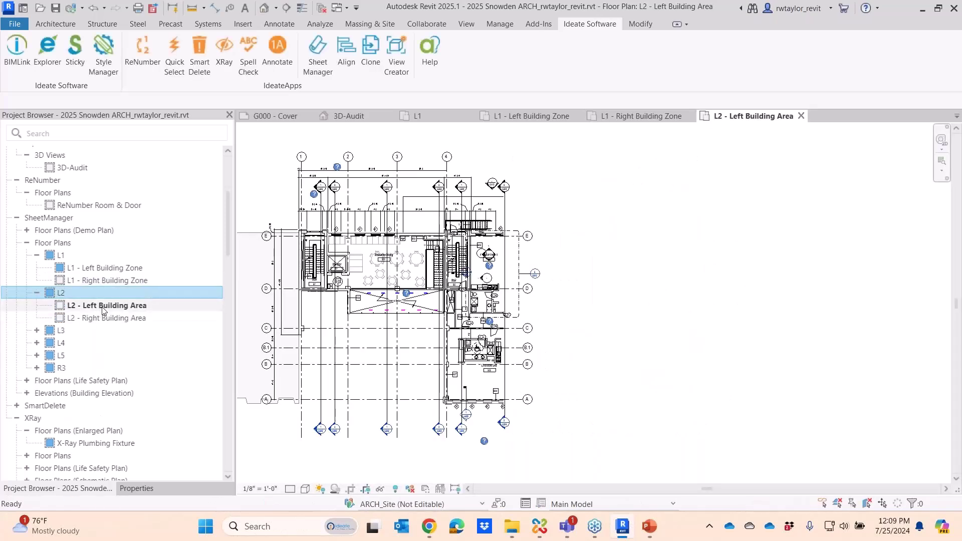
pyautogui.click(102, 309)
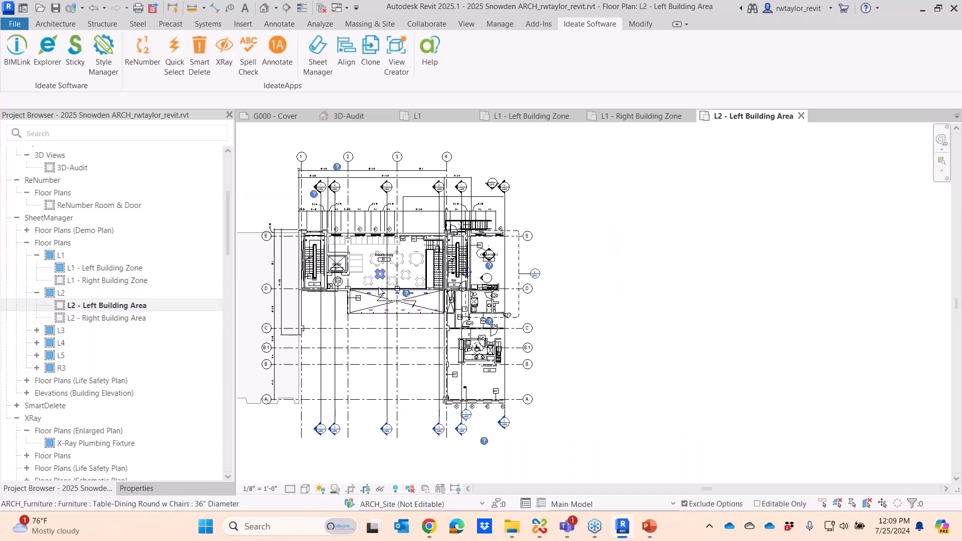
pyautogui.press('z')
pyautogui.press('f')
pyautogui.click(136, 488)
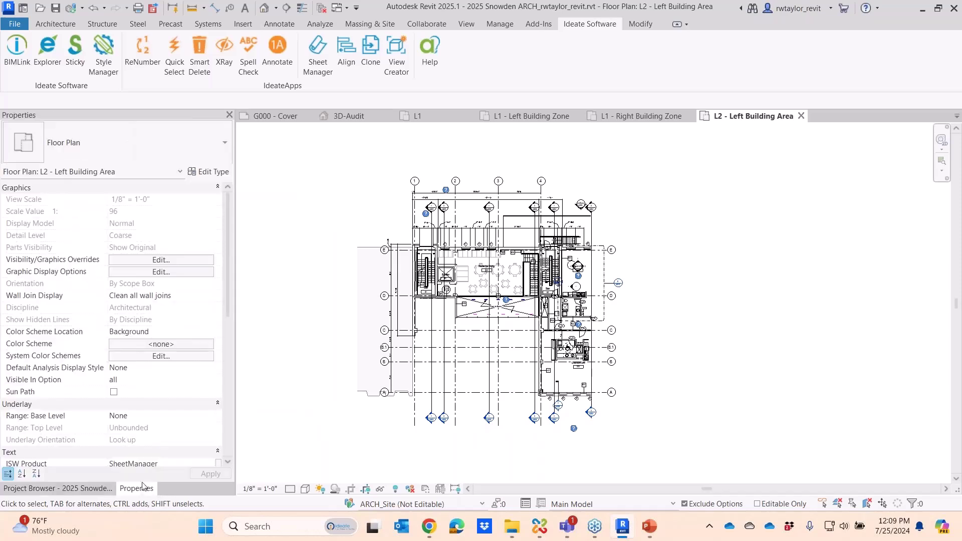
pyautogui.moveTo(226, 301); pyautogui.dragTo(200, 376)
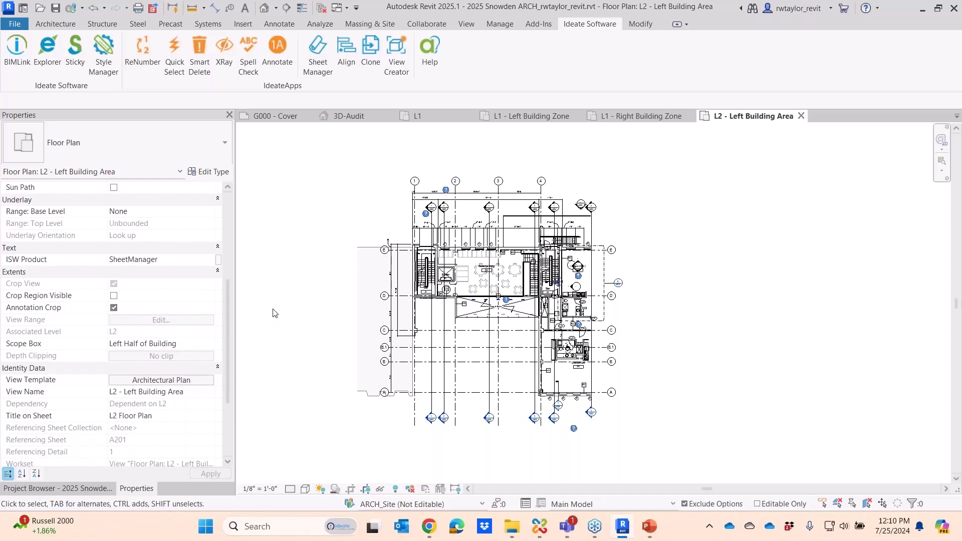
# Close the L1 - Right Building Zone, L2 - Left Building Area and L1 - Left Building Zone views.
pyautogui.click(647, 116)
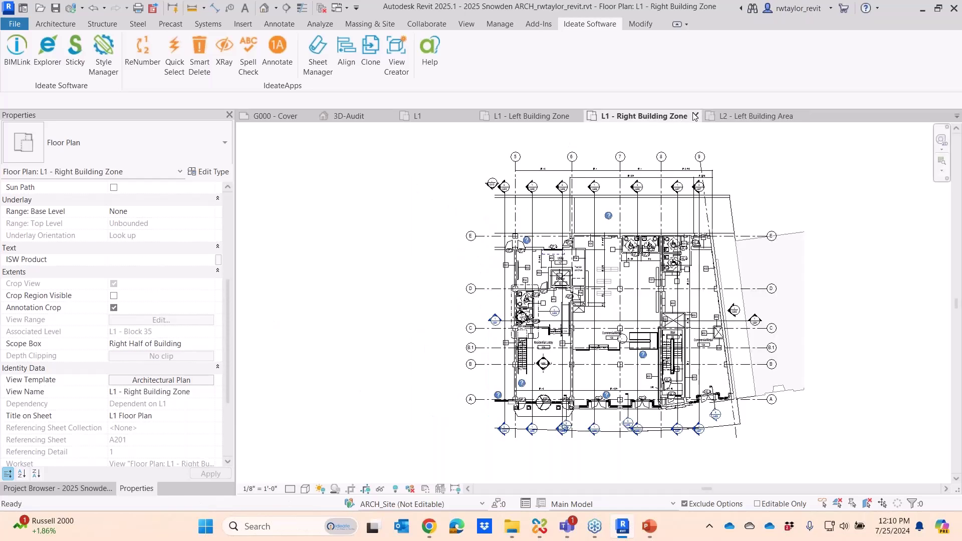
pyautogui.click(695, 116)
pyautogui.click(689, 116)
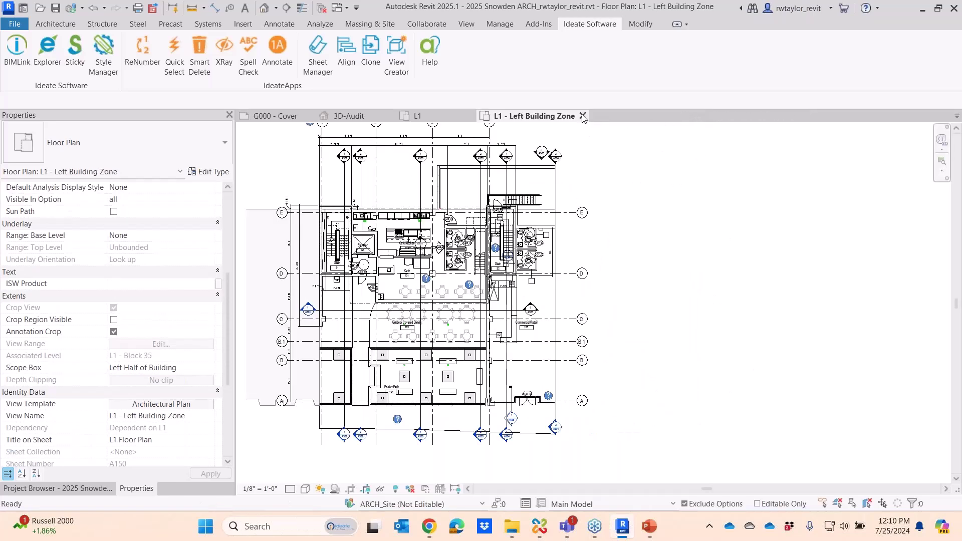
pyautogui.click(582, 116)
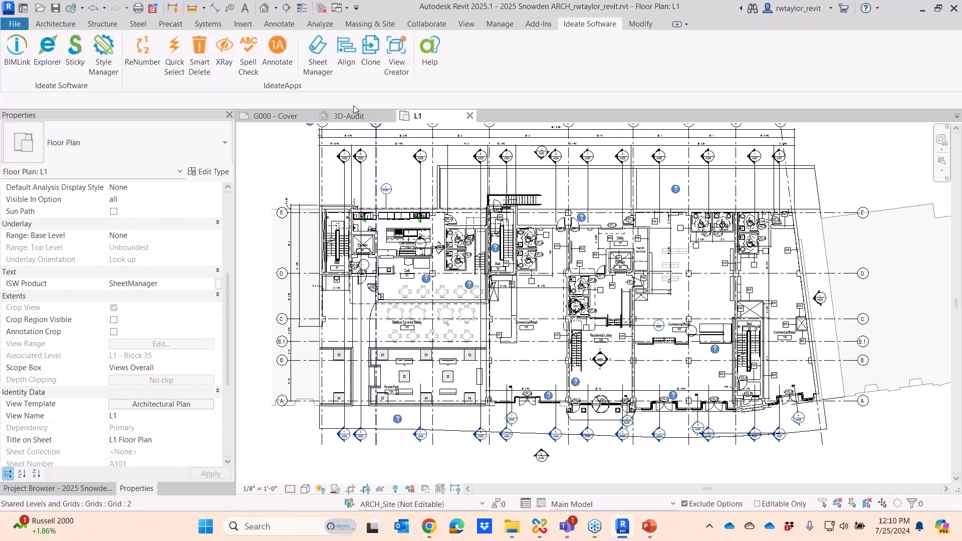
# Open Ideate SheetManager and examine the views placed on the ViewCreator sheets A150 and A610.
pyautogui.click(318, 54)
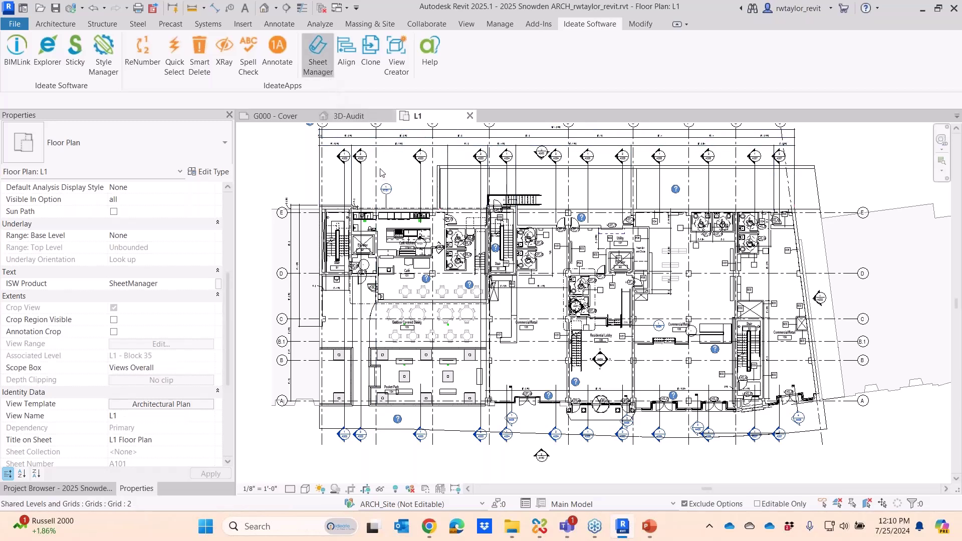
pyautogui.moveTo(446, 136); pyautogui.dragTo(511, 52)
pyautogui.moveTo(754, 204); pyautogui.dragTo(741, 370)
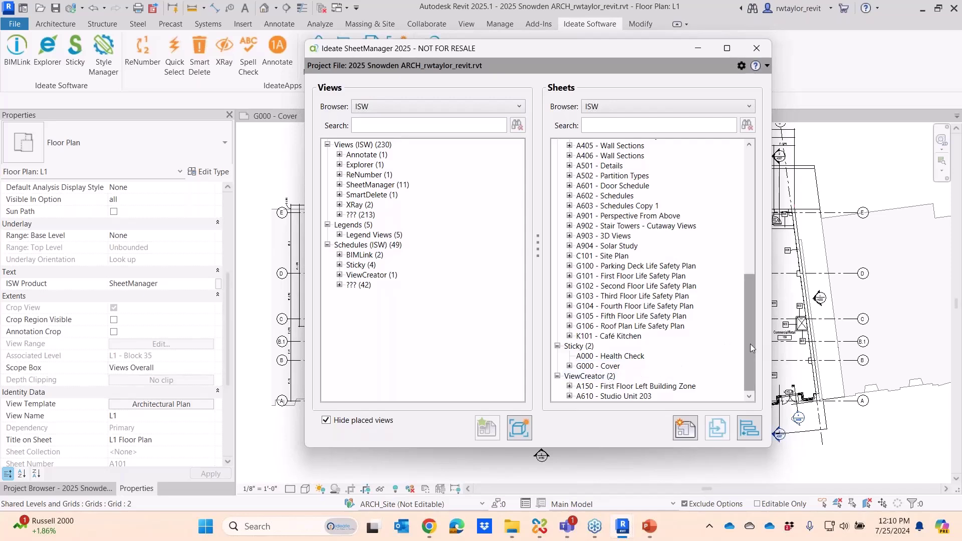
pyautogui.click(570, 387)
pyautogui.scroll(-1, 752, 332)
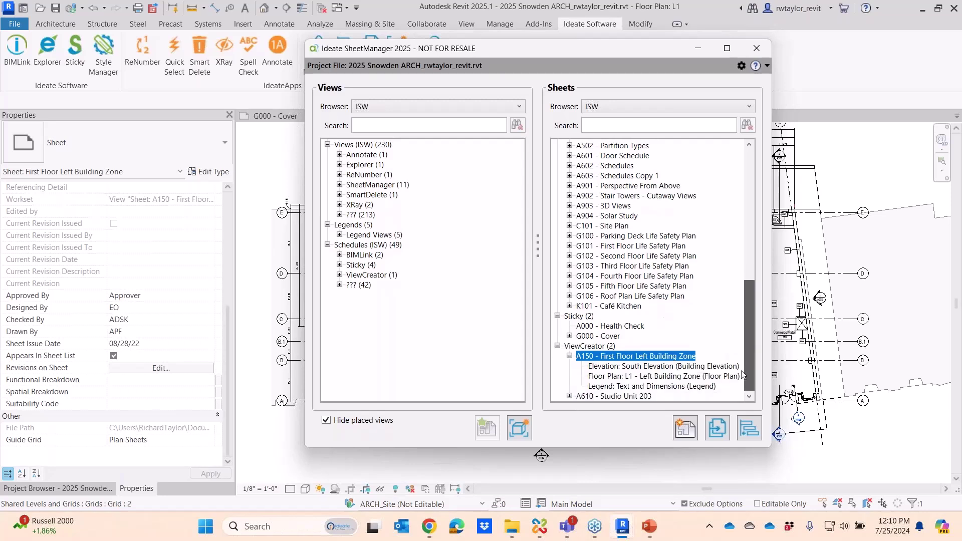
pyautogui.click(570, 400)
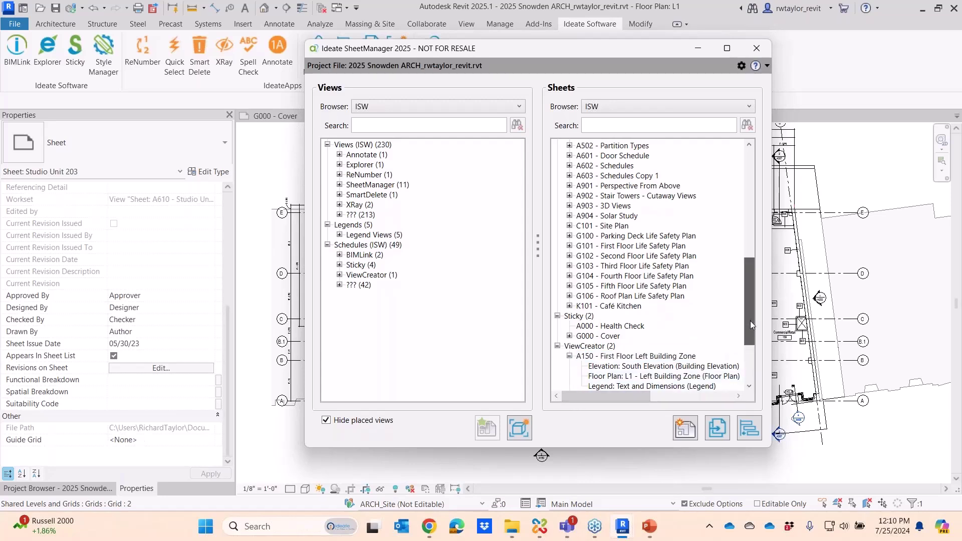
pyautogui.moveTo(750, 320); pyautogui.dragTo(747, 364)
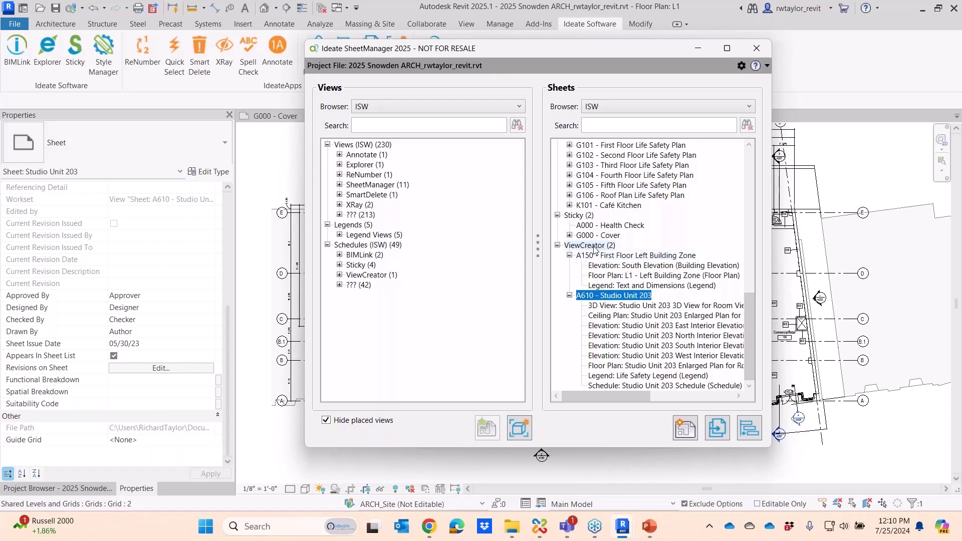
pyautogui.click(569, 295)
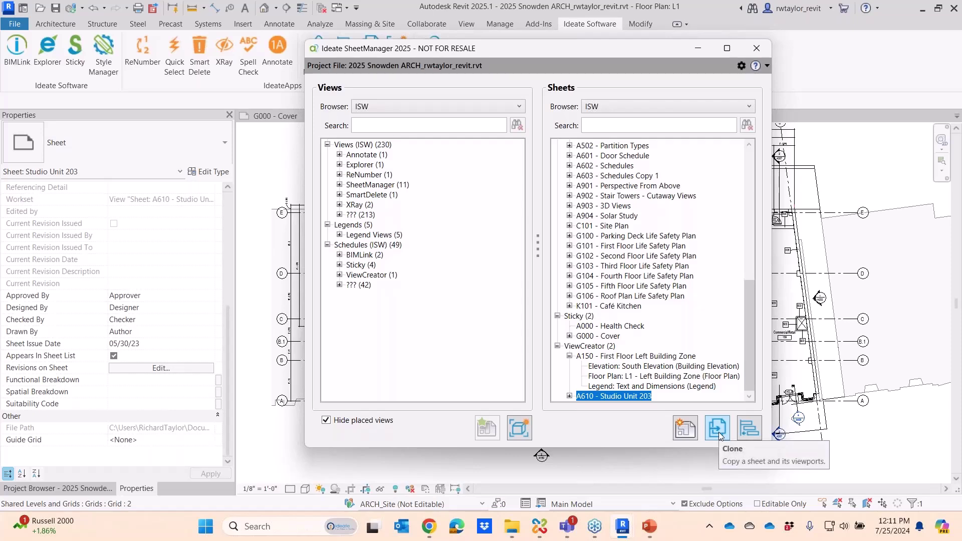
# Create a new sheet with the 2024 ISW Title block - Nested Logo_Imperial : IAP titleblock.
pyautogui.click(690, 432)
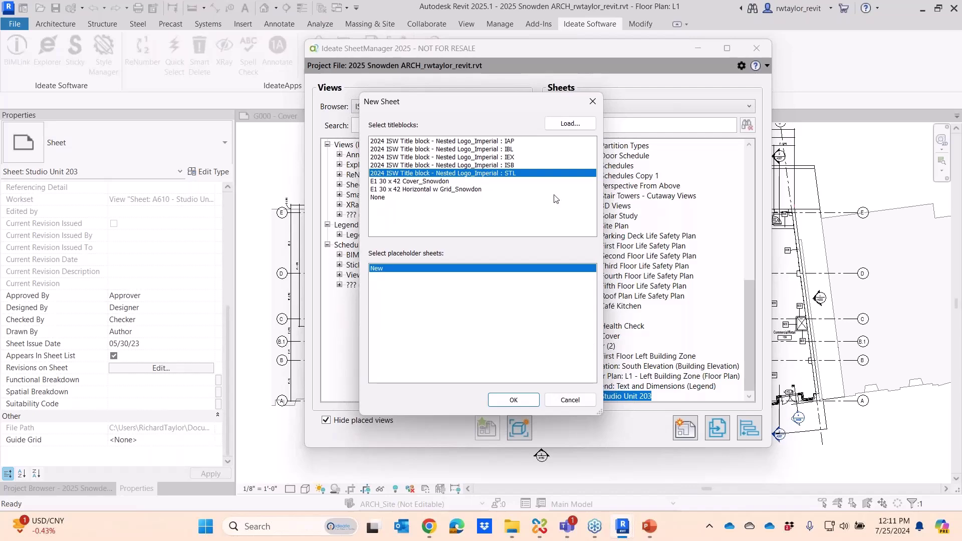
pyautogui.click(484, 142)
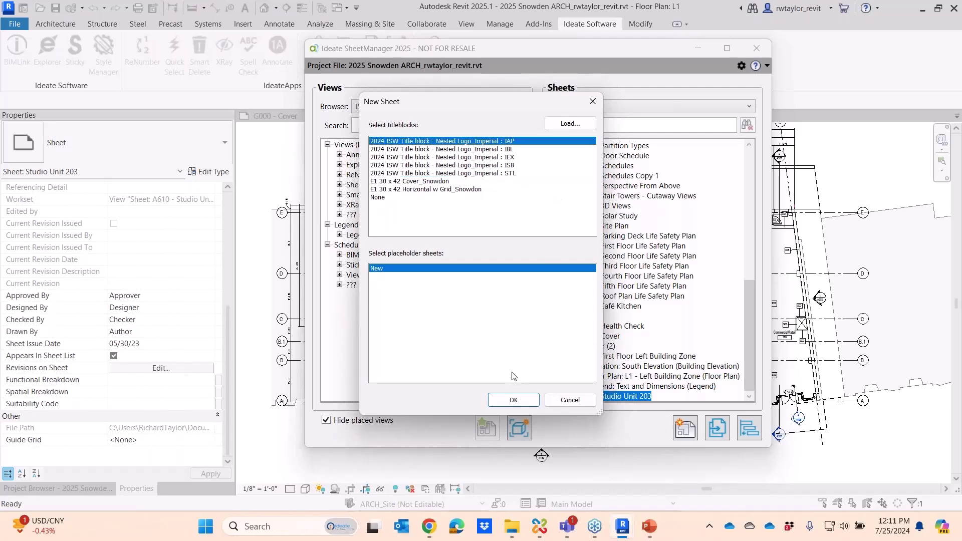
pyautogui.click(514, 400)
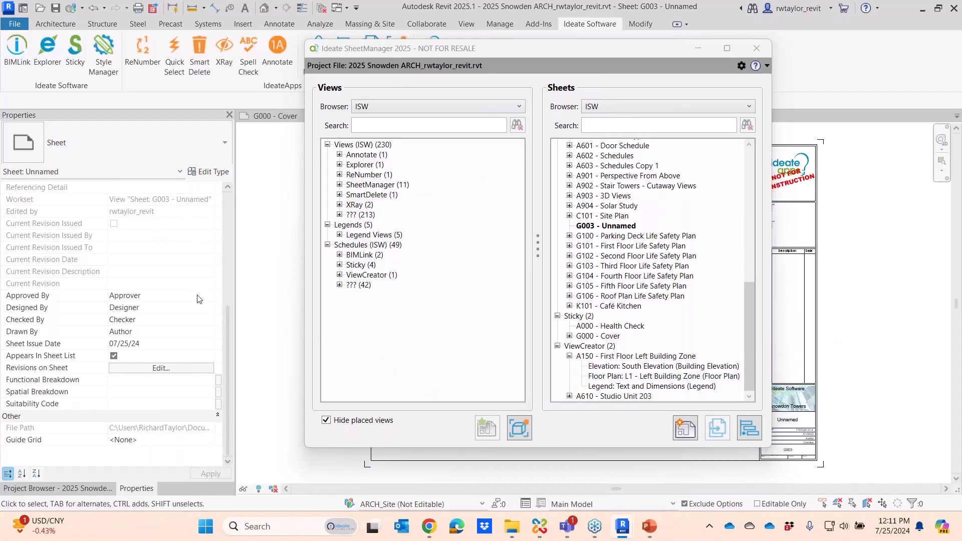
# Set the new sheet's number to A155 and its name to Third Floor Left Building Area.
pyautogui.moveTo(227, 315); pyautogui.dragTo(223, 199)
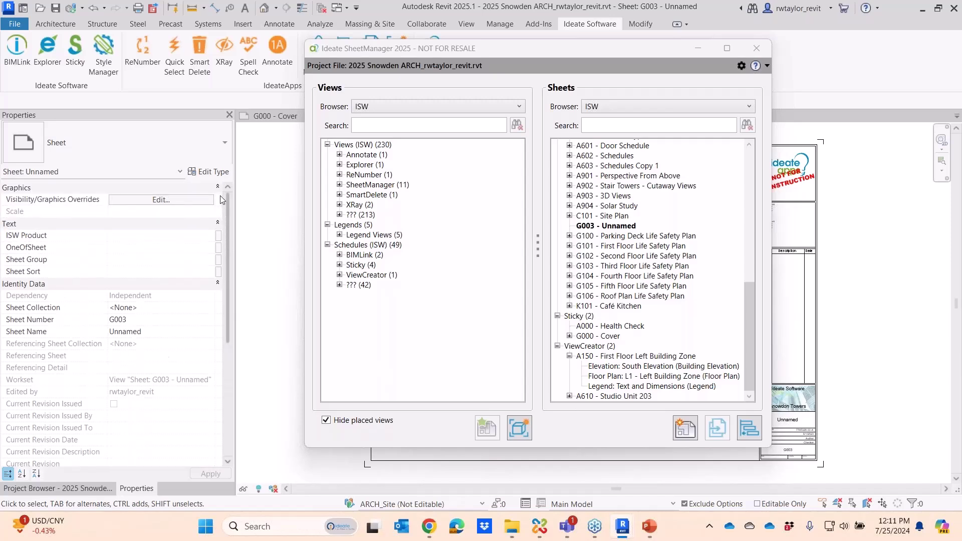
pyautogui.click(158, 321)
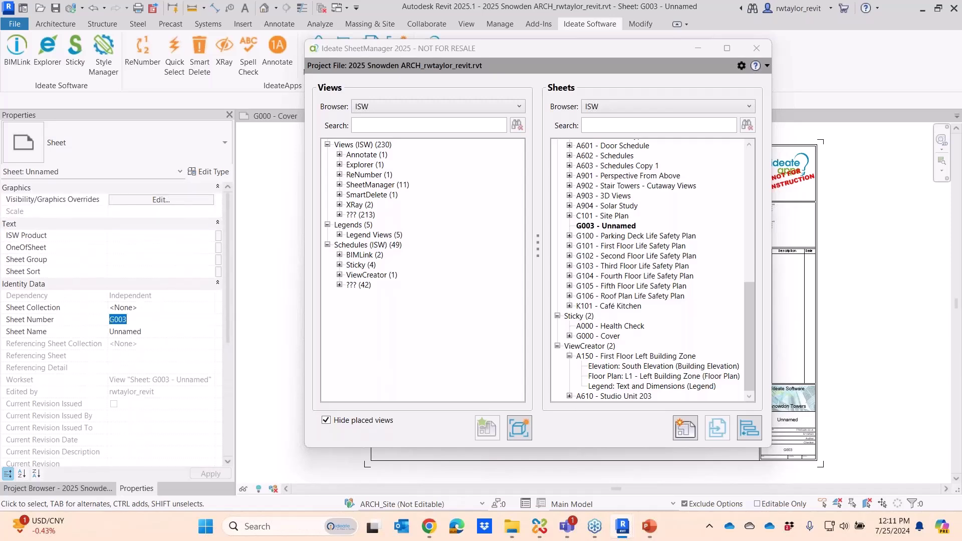
pyautogui.write('A155')
pyautogui.click(162, 332)
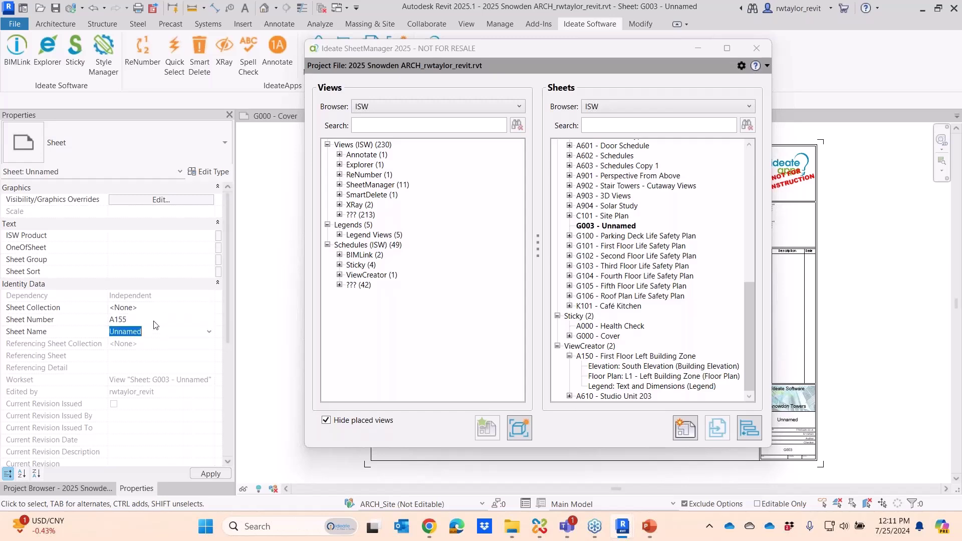
pyautogui.write('T')
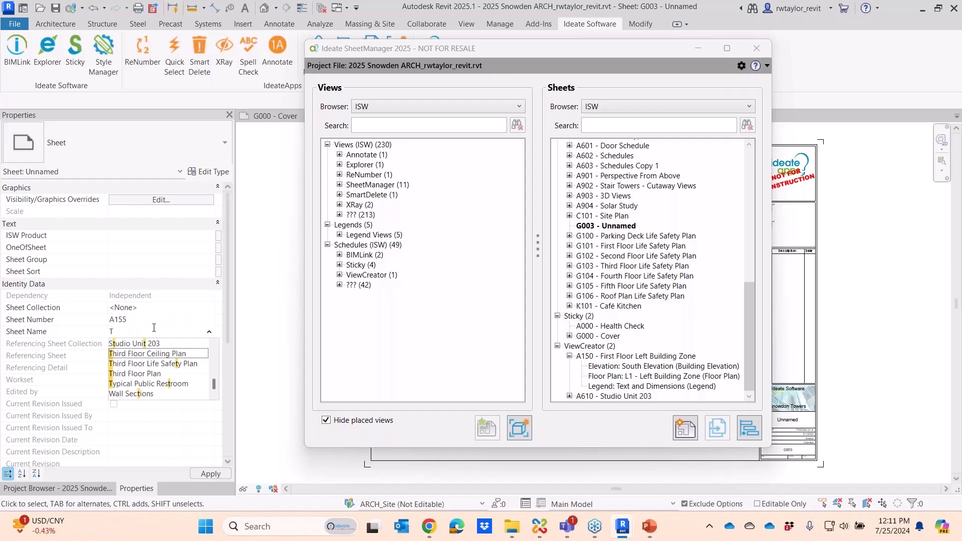
pyautogui.write('hird')
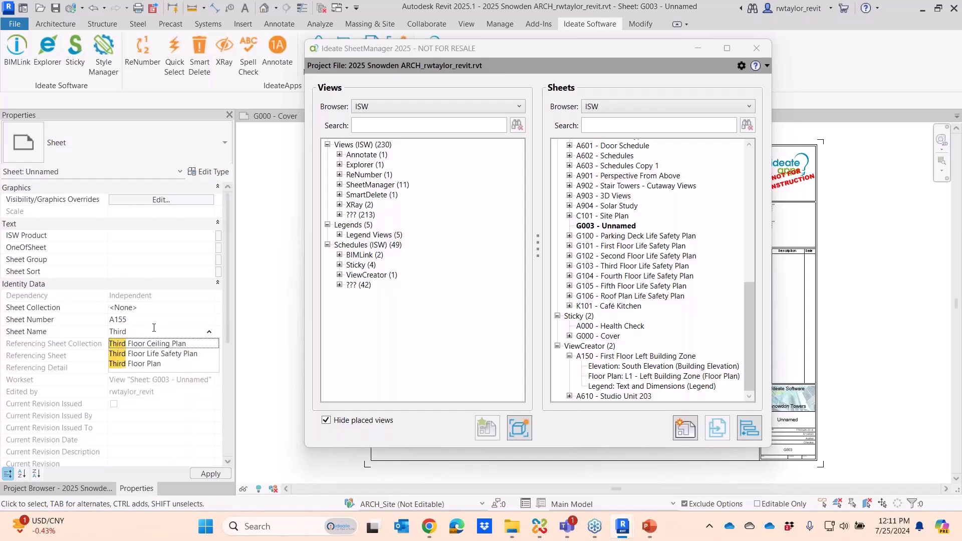
pyautogui.write(' Floor Left')
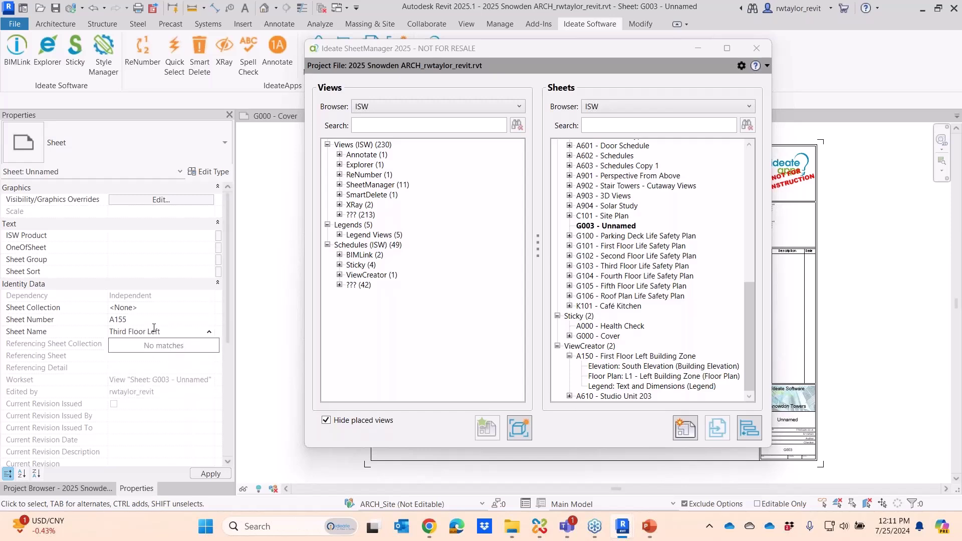
pyautogui.write(' Building ARea')
# Set the ISW Product of sheet A155 to ViewCreator and apply the property changes.
pyautogui.click(156, 237)
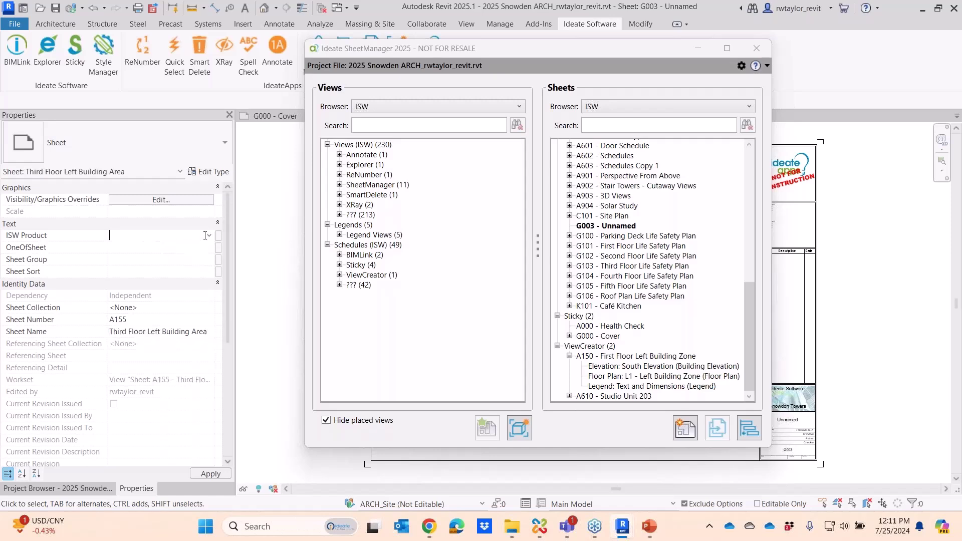
pyautogui.click(208, 236)
pyautogui.click(157, 259)
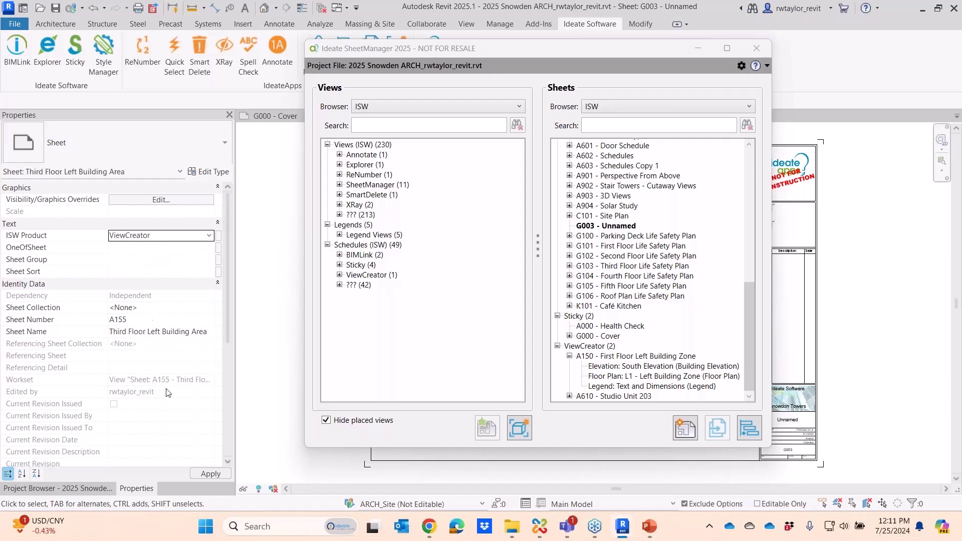
pyautogui.click(211, 474)
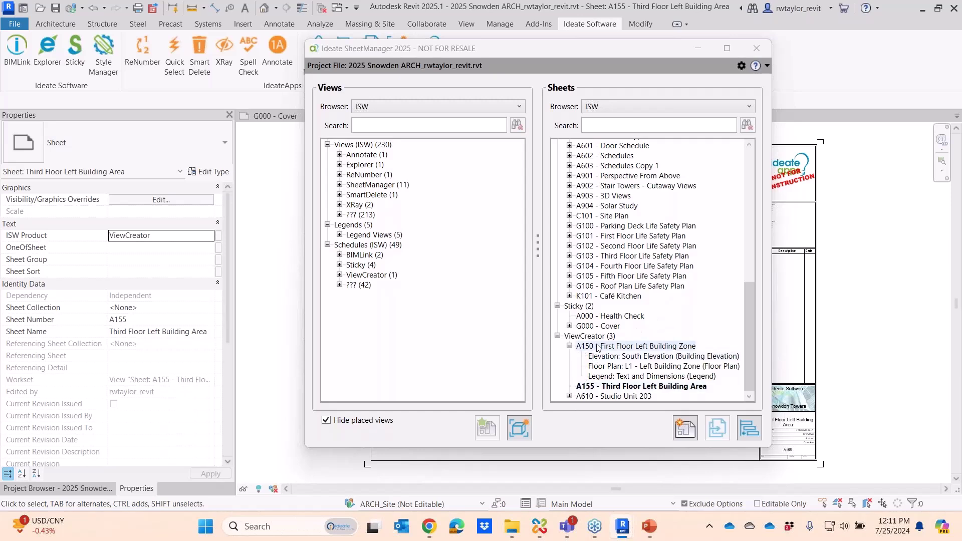
# Rename sheet A155 from SheetManager as Second Floor Left Building Area.
pyautogui.click(607, 388)
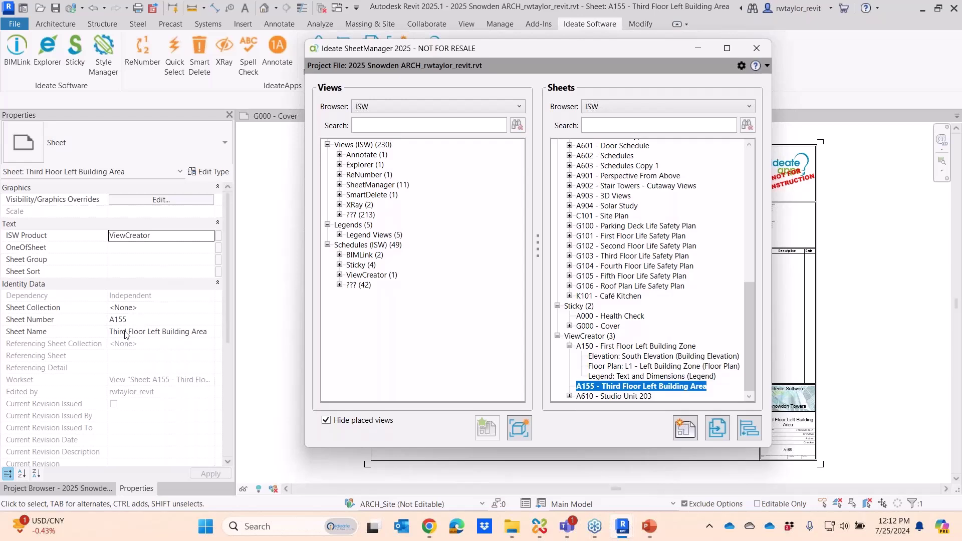
pyautogui.rightClick(627, 390)
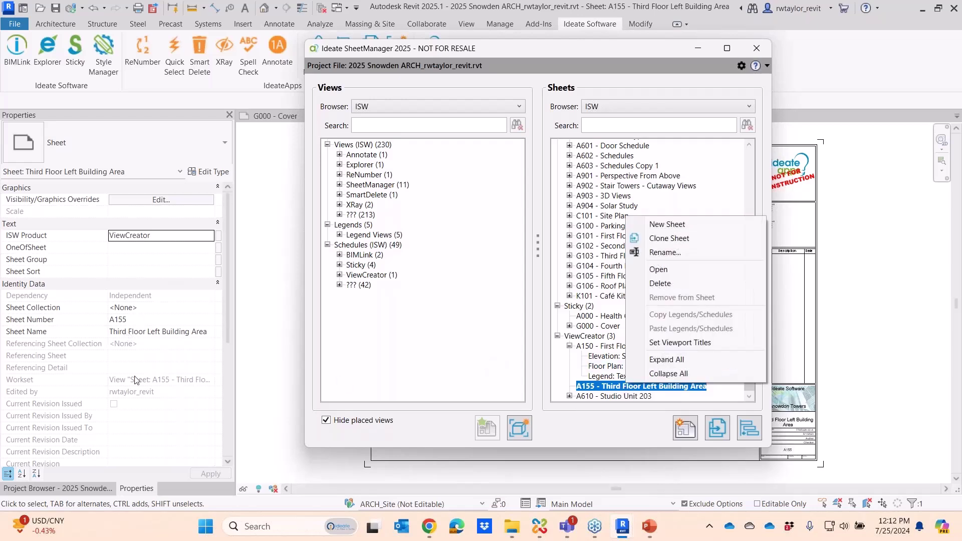
pyautogui.click(661, 253)
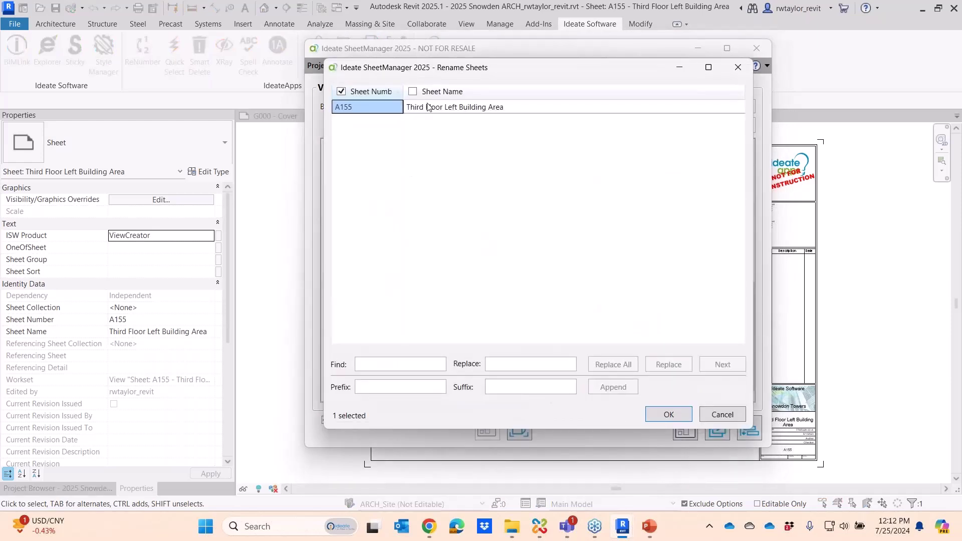
pyautogui.click(419, 108)
pyautogui.click(418, 108)
pyautogui.doubleClick(418, 109)
pyautogui.write('Second')
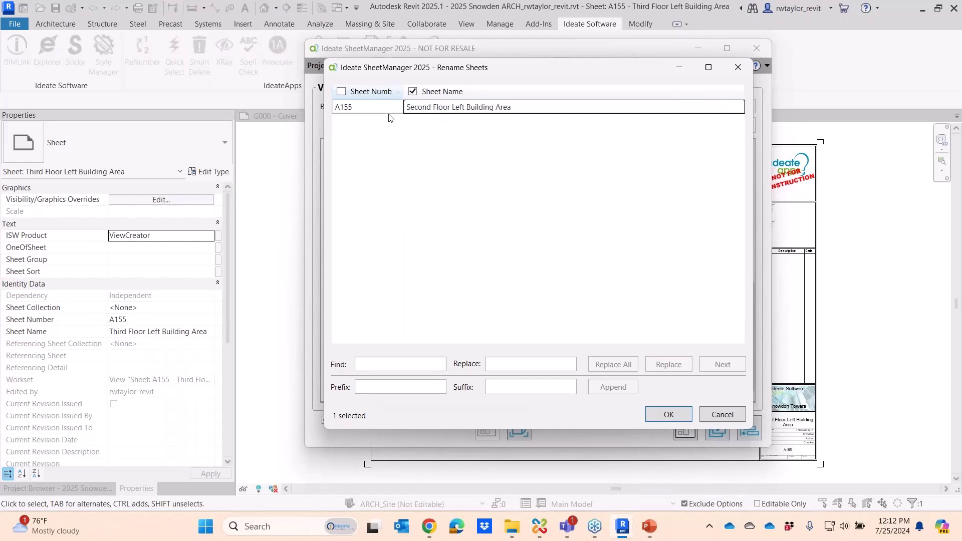
pyautogui.click(669, 414)
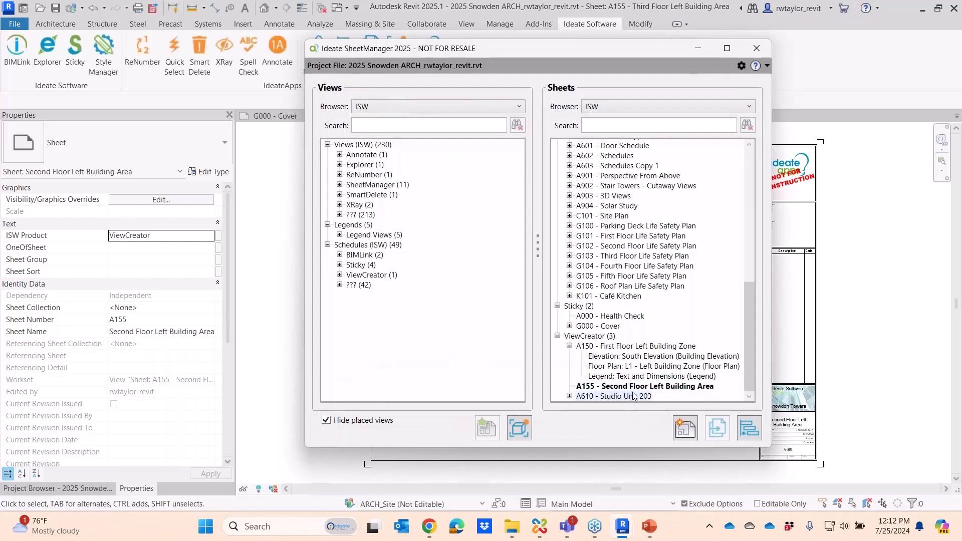
# Place the L2 - Left Building Area floor plan on sheet A155 and expand the sheet's list of views.
pyautogui.moveTo(525, 52); pyautogui.dragTo(503, 94)
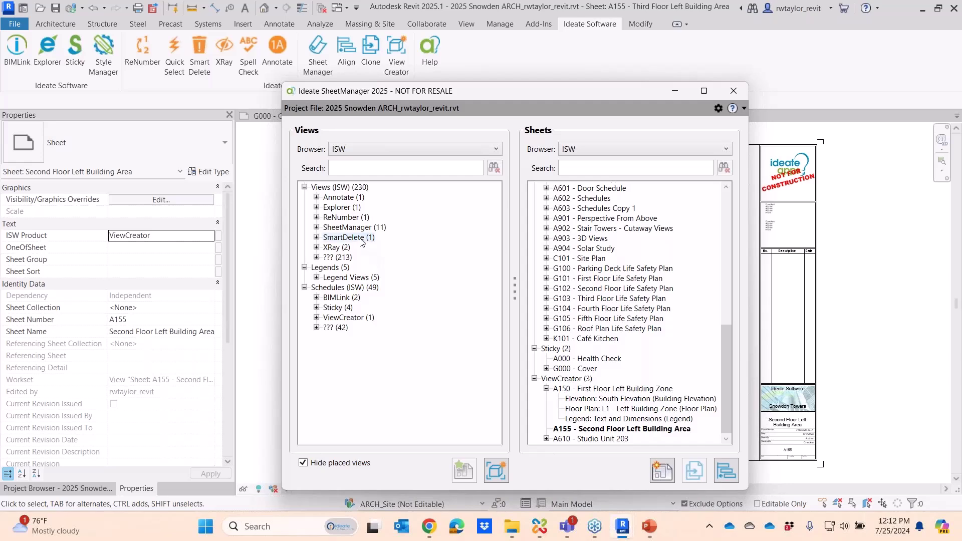
pyautogui.click(316, 228)
pyautogui.click(329, 238)
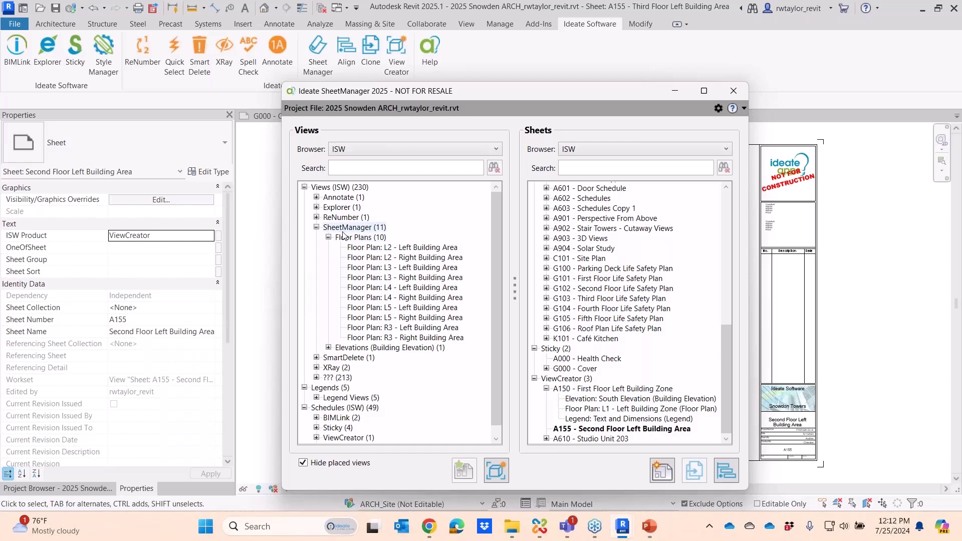
pyautogui.click(377, 248)
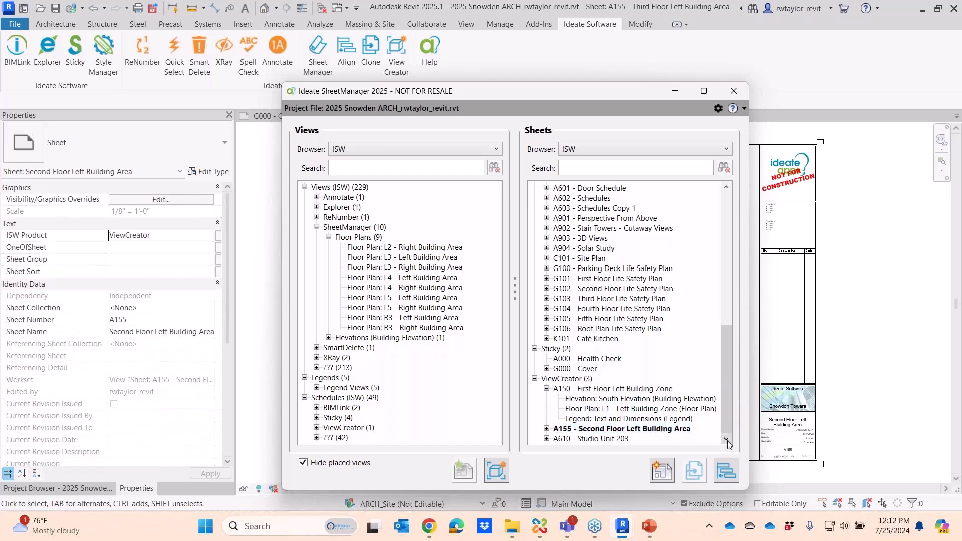
pyautogui.click(546, 429)
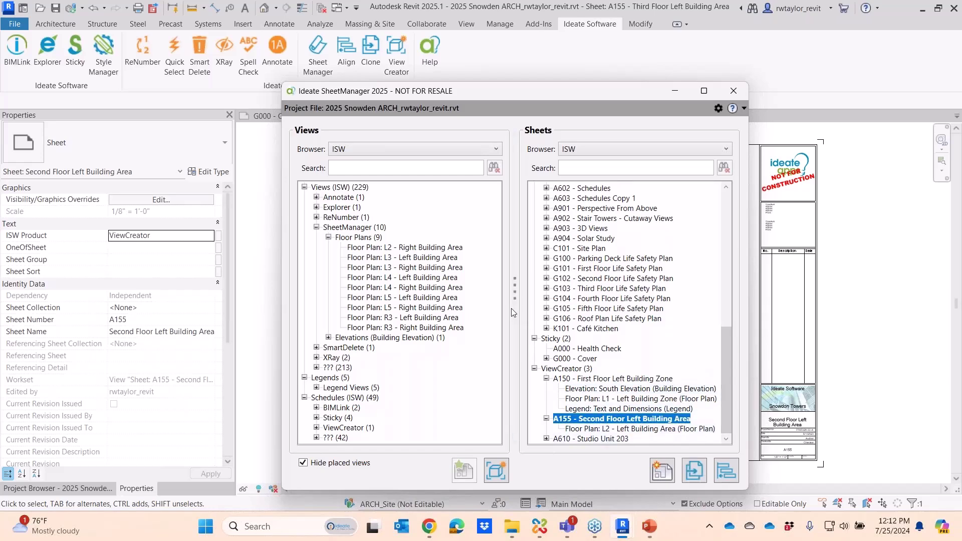
# Place the Sticky-Philips Gardco schedule on sheet A155.
pyautogui.click(317, 418)
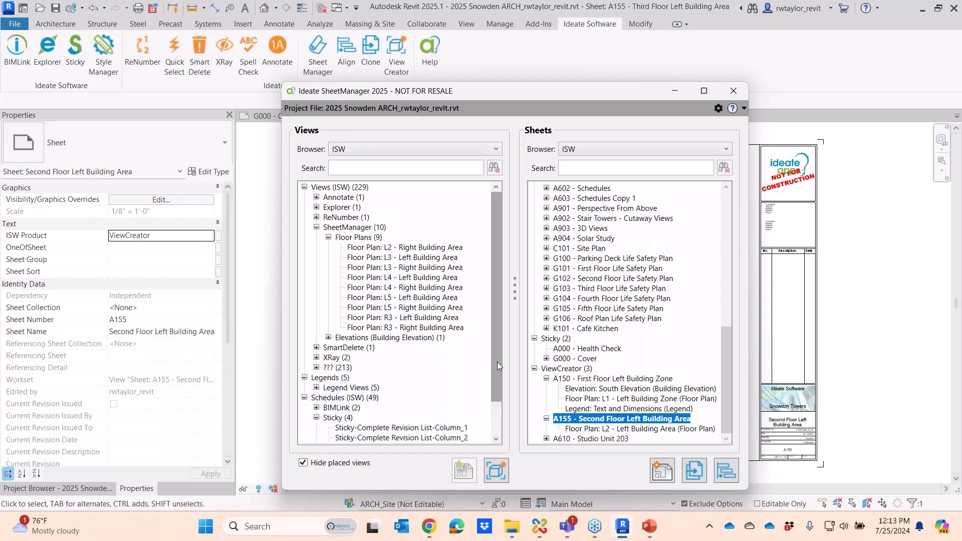
pyautogui.moveTo(497, 362); pyautogui.dragTo(498, 405)
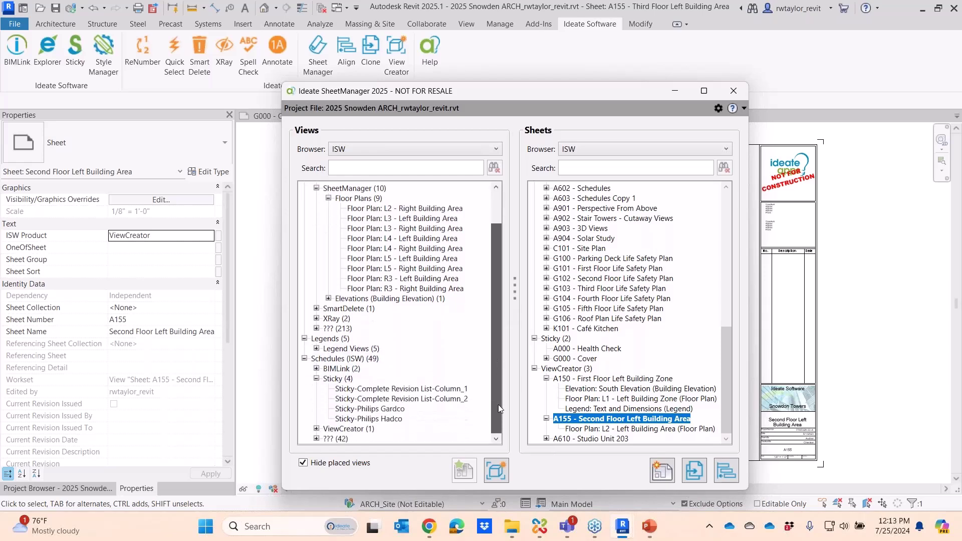
pyautogui.click(365, 409)
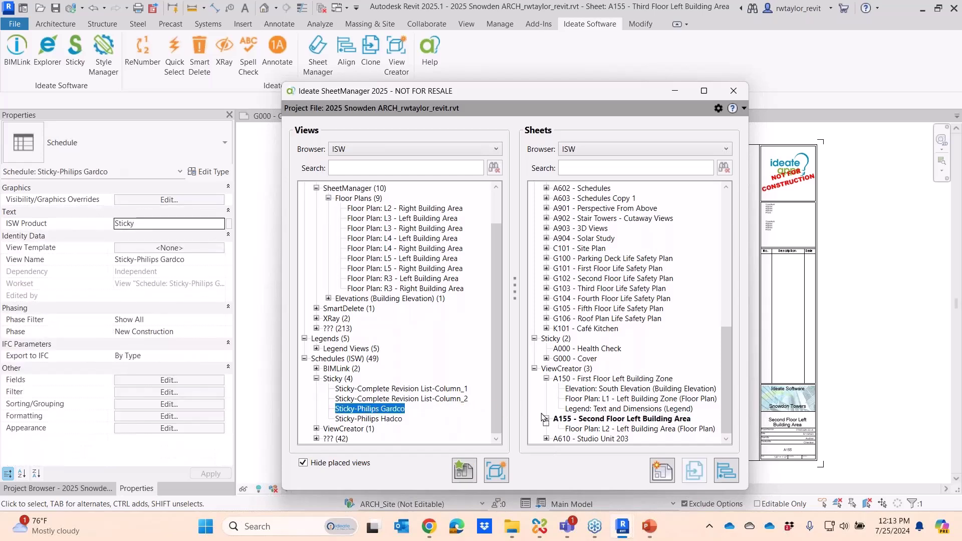
pyautogui.moveTo(564, 420); pyautogui.dragTo(572, 417)
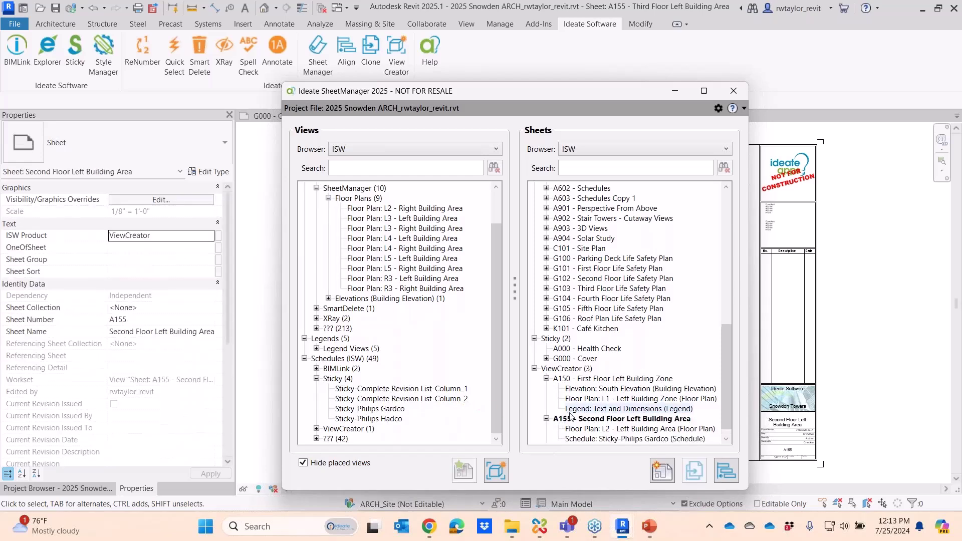
# Open sheet A150 and move its South Elevation view onto sheet A155 in SheetManager.
pyautogui.click(596, 381)
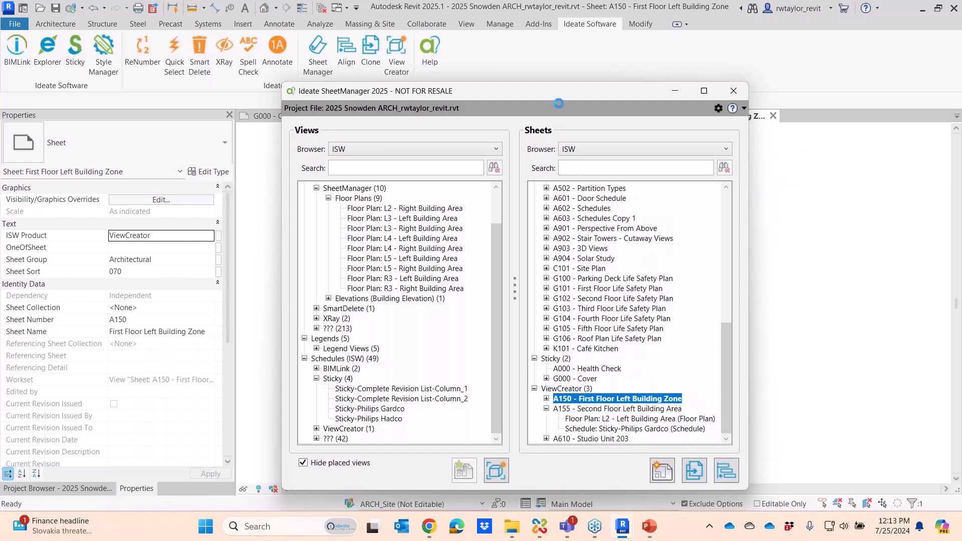
pyautogui.moveTo(558, 98); pyautogui.dragTo(443, 62)
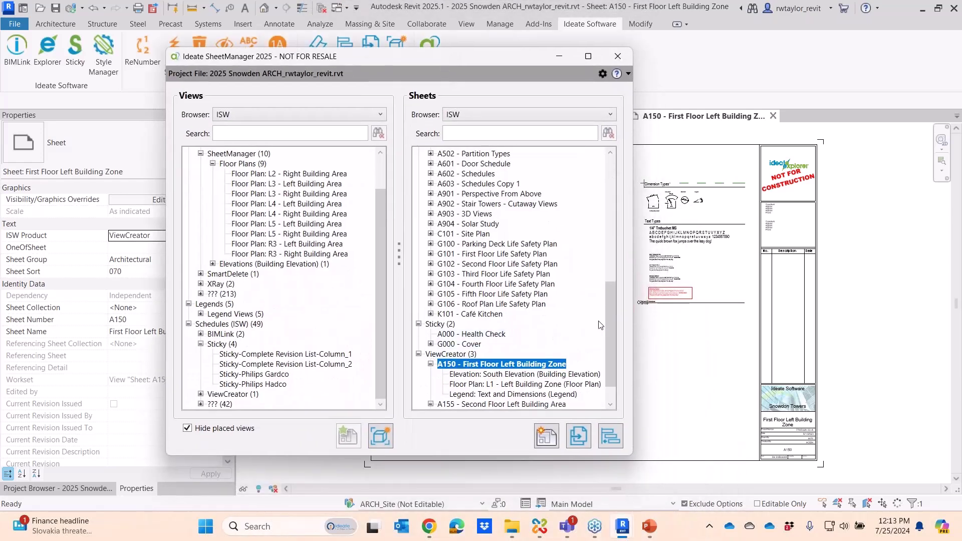
pyautogui.scroll(-1, 498, 344)
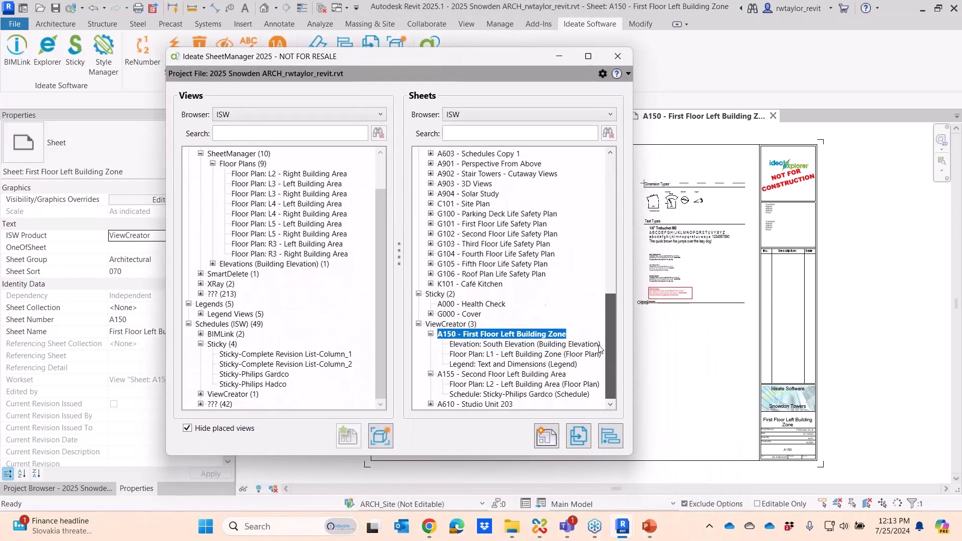
pyautogui.click(501, 345)
pyautogui.keyDown('ctrl'); pyautogui.click(497, 375); pyautogui.keyUp('ctrl')
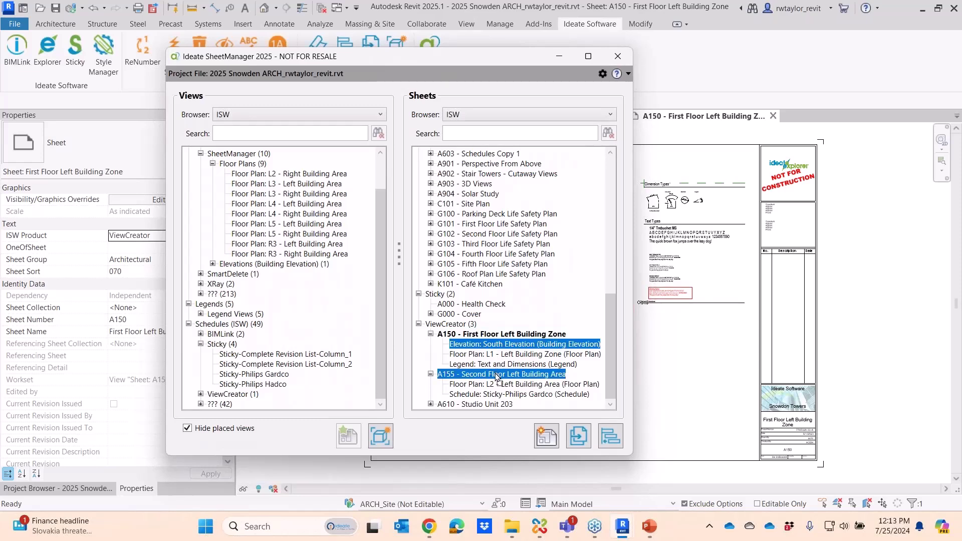
pyautogui.keyDown('ctrl'); pyautogui.click(496, 376); pyautogui.keyUp('ctrl')
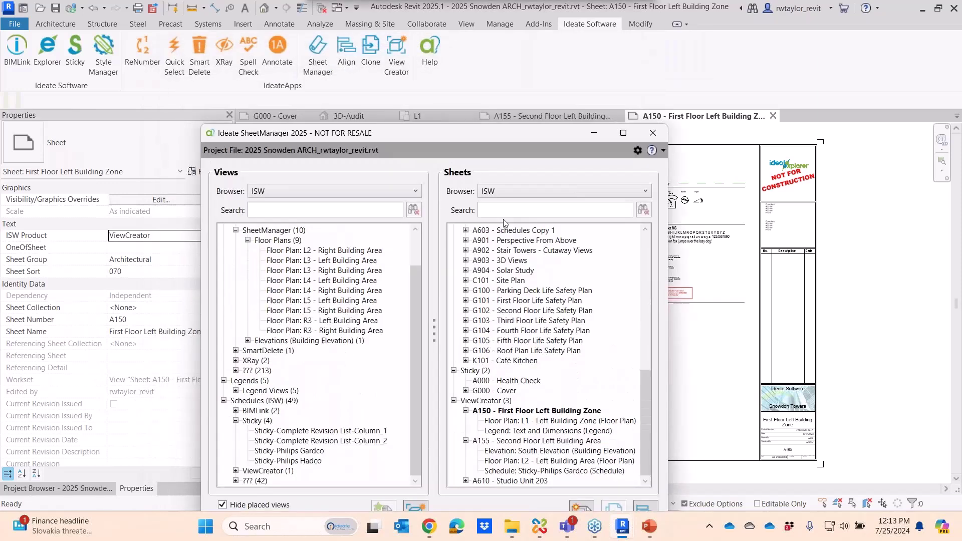
# Close sheet A150 and move the SheetManager window clear of the A155 sheet.
pyautogui.moveTo(429, 59); pyautogui.dragTo(405, 62)
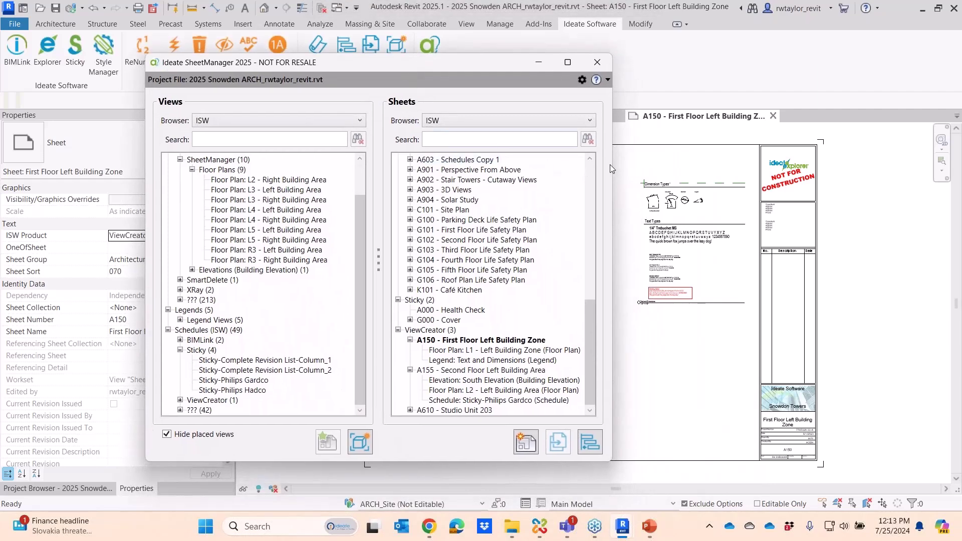
pyautogui.click(772, 117)
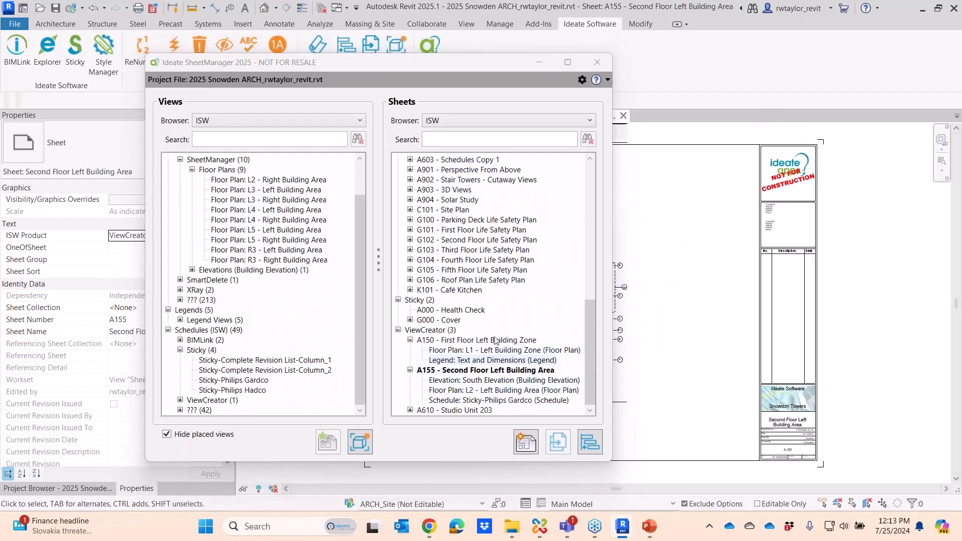
pyautogui.moveTo(374, 67); pyautogui.dragTo(532, 485)
pyautogui.scroll(-2, 550, 369)
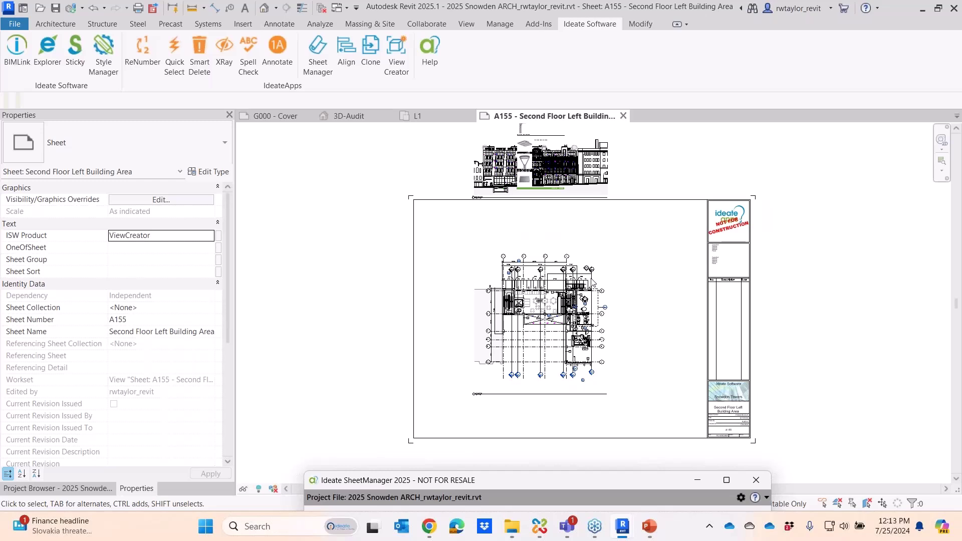
# Arrange sheet A155 with the floor plan at its upper left, the South Elevation below it and the schedule at its lower right.
pyautogui.moveTo(557, 324); pyautogui.dragTo(475, 210)
pyautogui.press('Escape')
pyautogui.moveTo(492, 177); pyautogui.dragTo(428, 402)
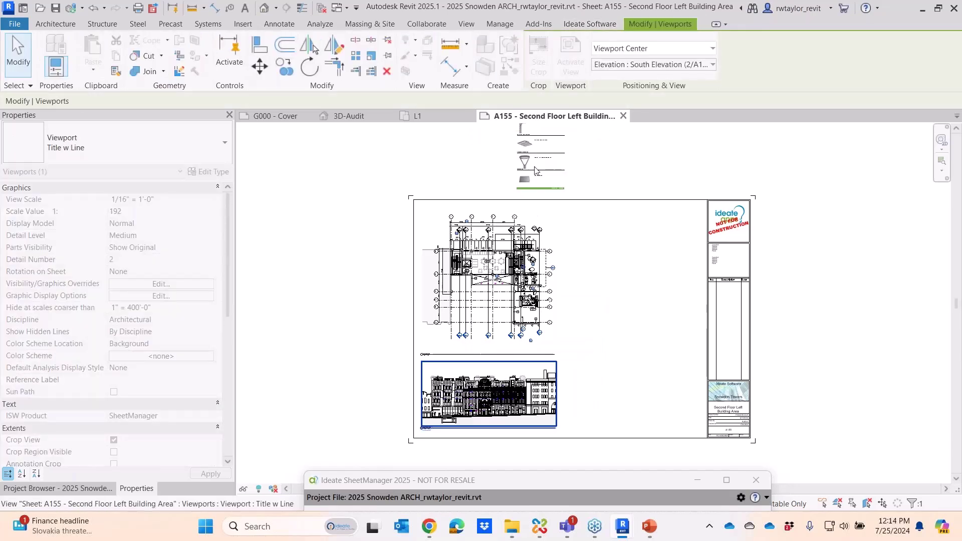
pyautogui.press('Escape')
pyautogui.moveTo(551, 172); pyautogui.dragTo(669, 394)
pyautogui.press('Escape')
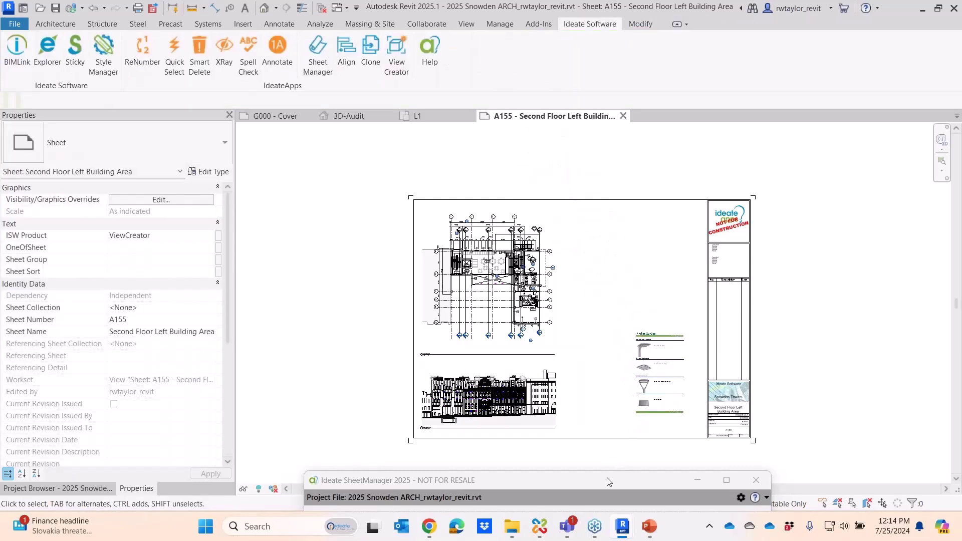
# Copy the Text and Dimensions legend from sheet A150 onto sheet A155 in SheetManager and fit the sheet in view.
pyautogui.moveTo(570, 484); pyautogui.dragTo(205, 81)
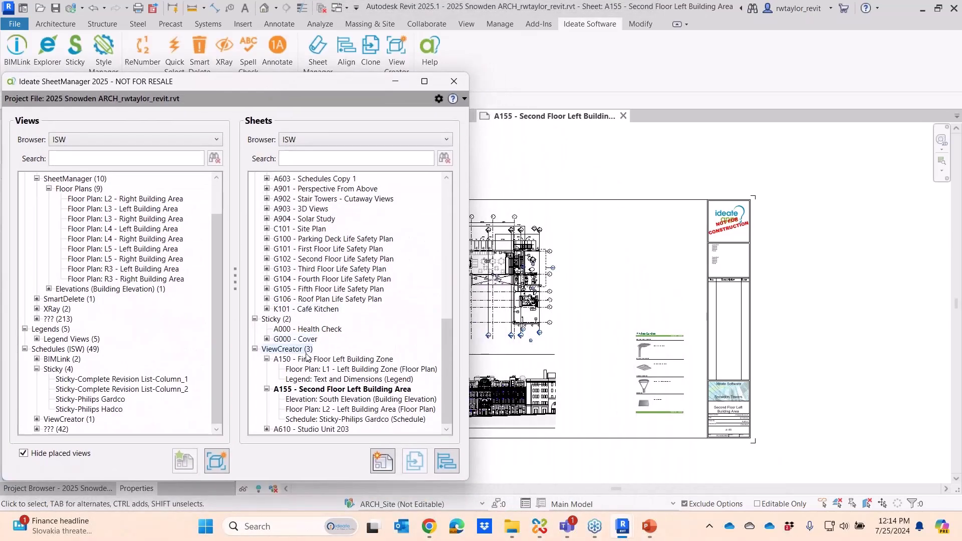
pyautogui.click(316, 384)
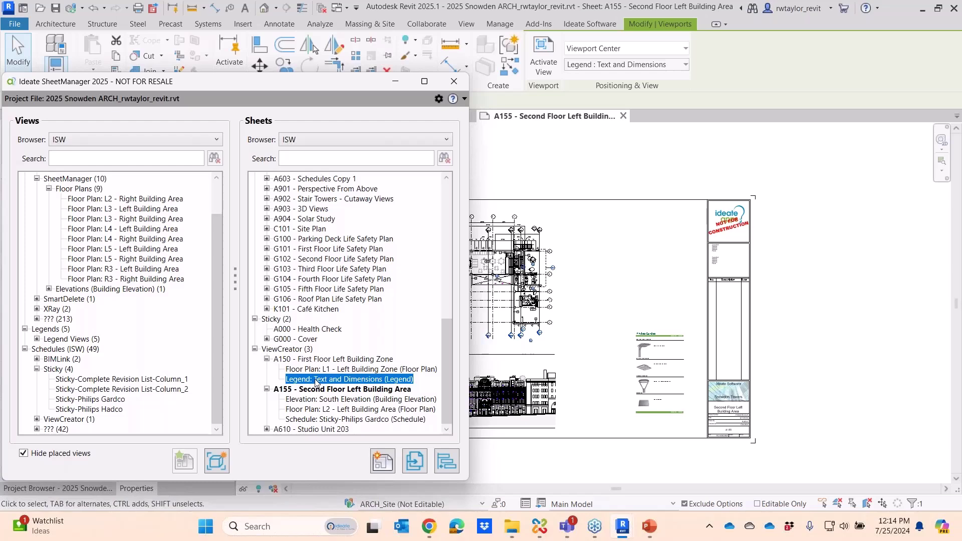
pyautogui.rightClick(315, 379)
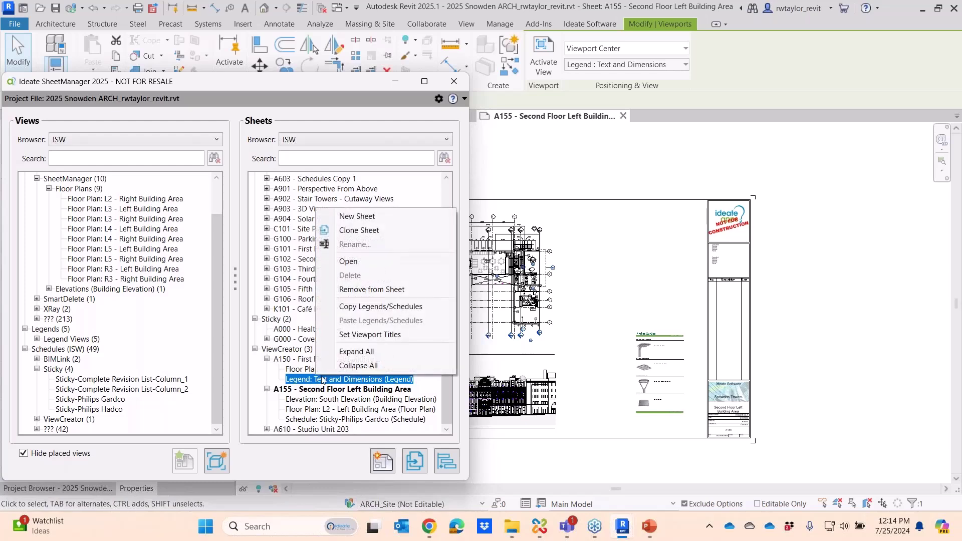
pyautogui.click(371, 307)
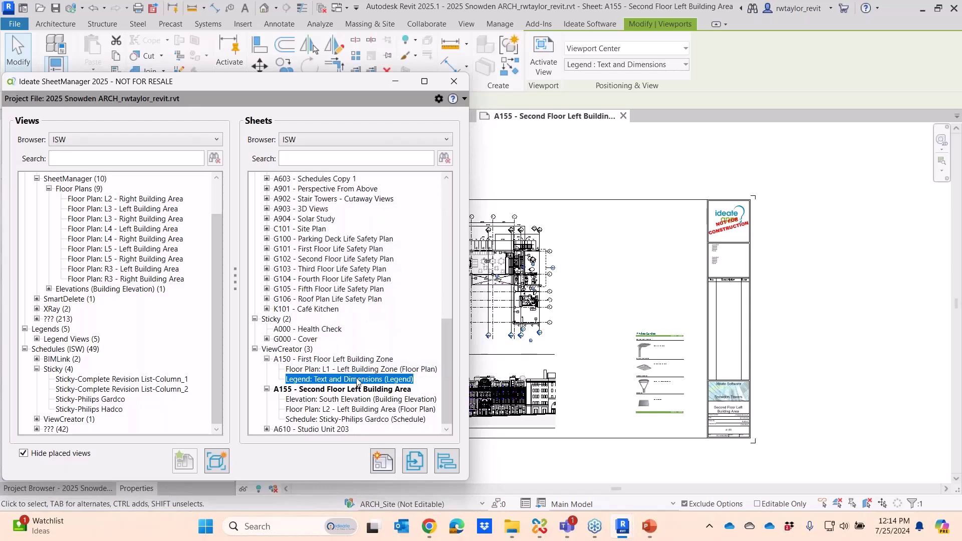
pyautogui.click(343, 389)
pyautogui.rightClick(342, 390)
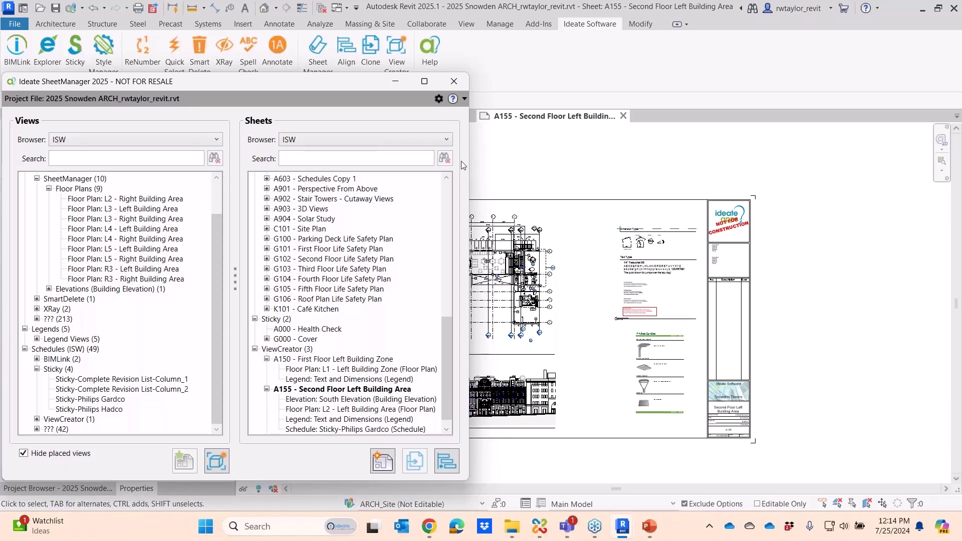
pyautogui.moveTo(350, 93); pyautogui.dragTo(649, 471)
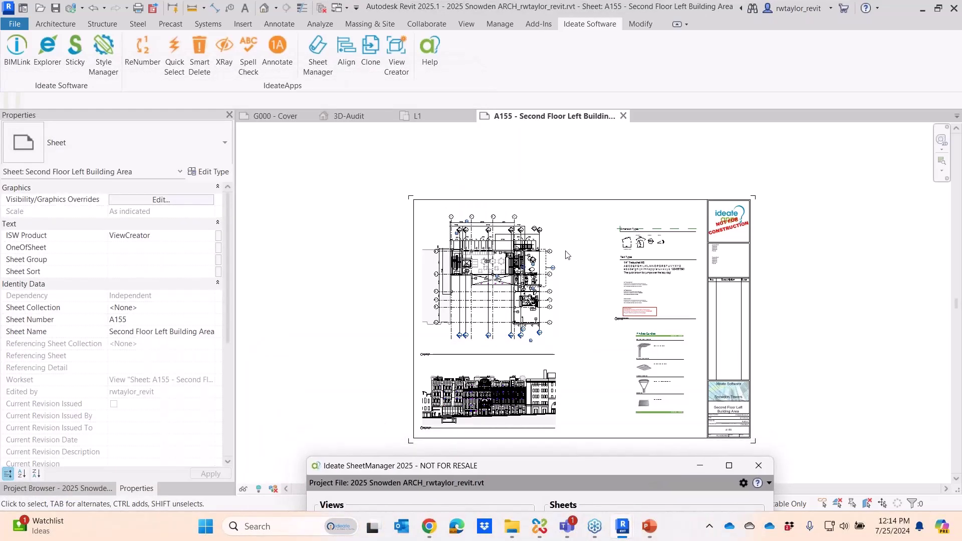
pyautogui.rightClick(365, 227)
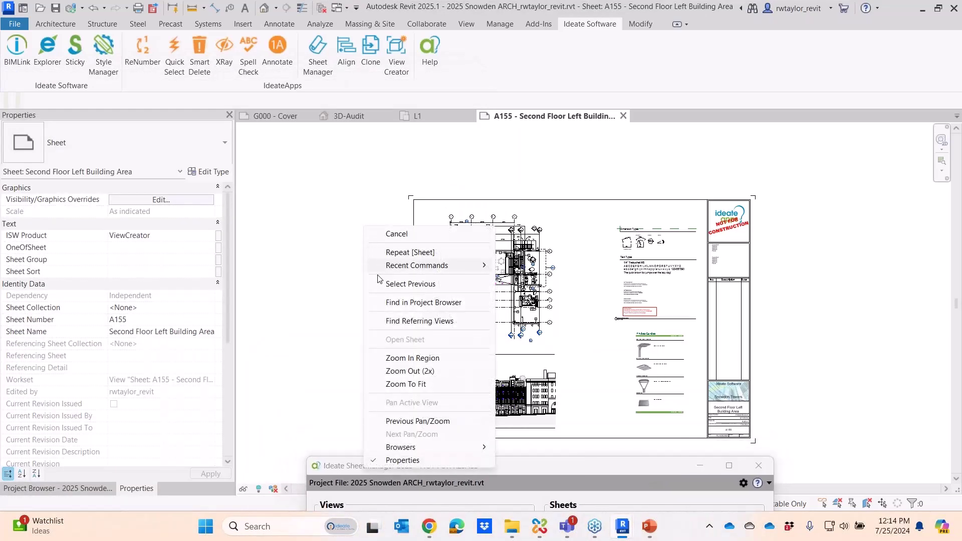
pyautogui.click(427, 384)
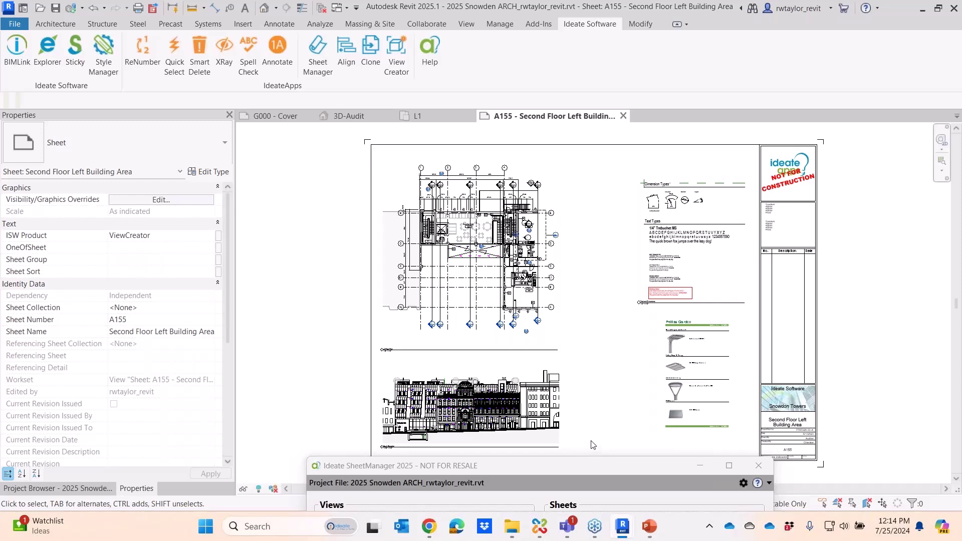
# Start a clone of sheet A155 with the new number A160 and the name Third Floor Left Building Area.
pyautogui.moveTo(592, 460); pyautogui.dragTo(370, 57)
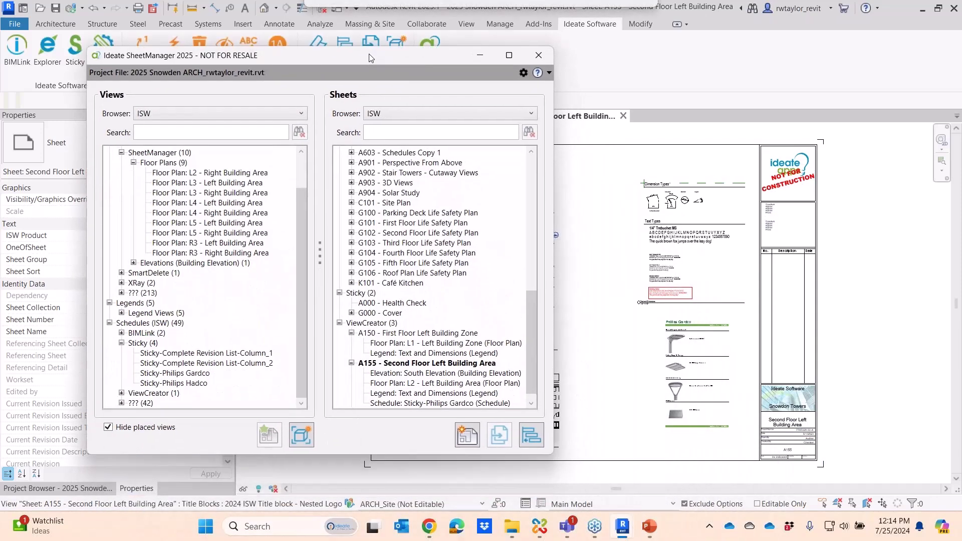
pyautogui.click(422, 365)
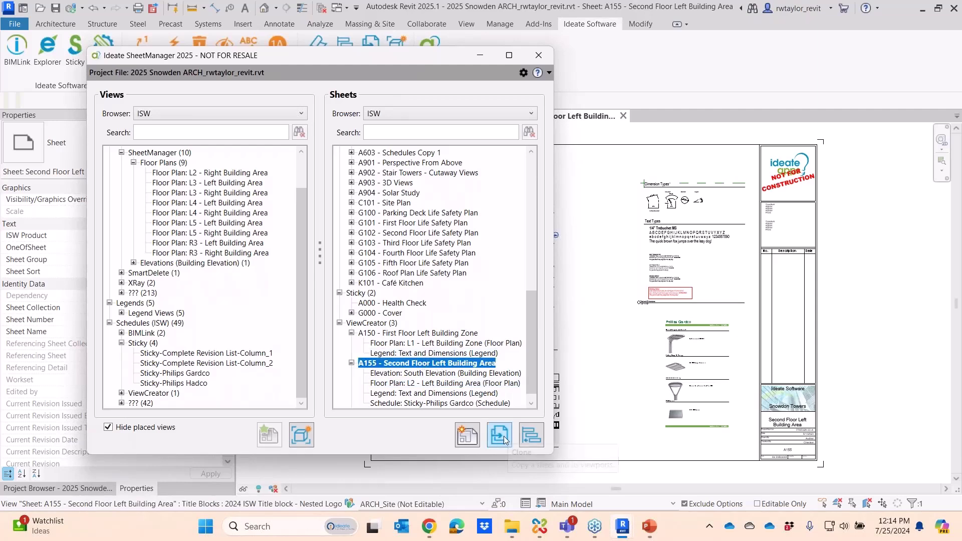
pyautogui.click(501, 436)
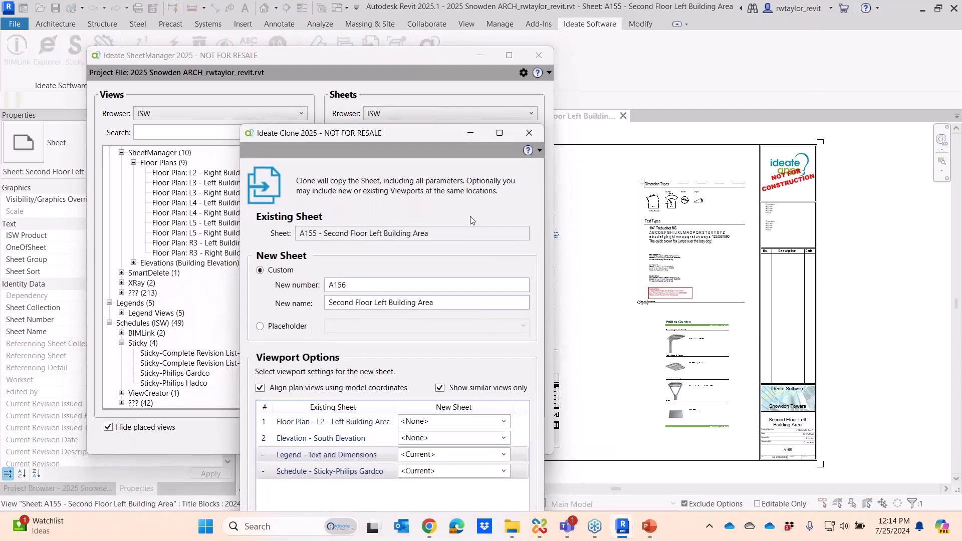
pyautogui.moveTo(420, 136); pyautogui.dragTo(510, 22)
pyautogui.click(466, 175)
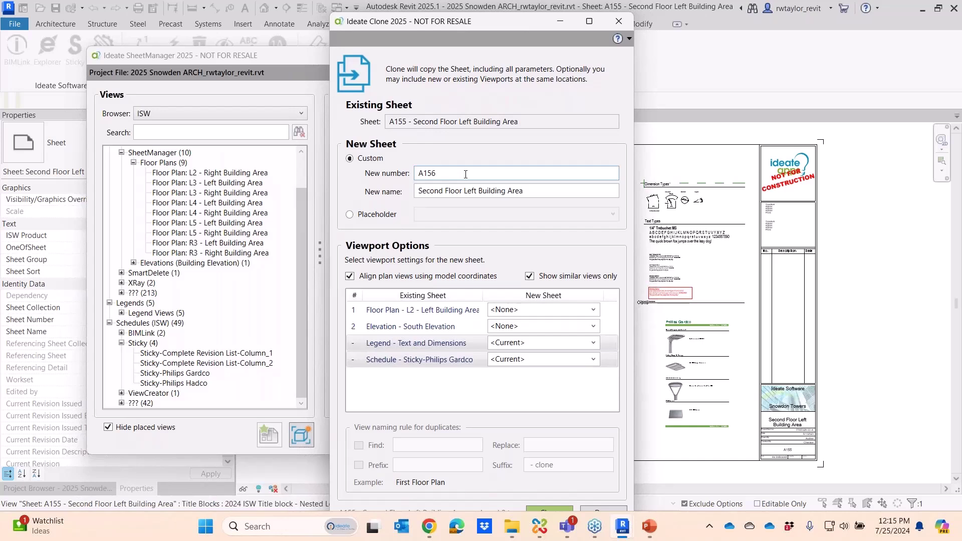
pyautogui.press('BackSpace')
pyautogui.press('BackSpace')
pyautogui.write('60')
pyautogui.press('Tab')
pyautogui.doubleClick(444, 191)
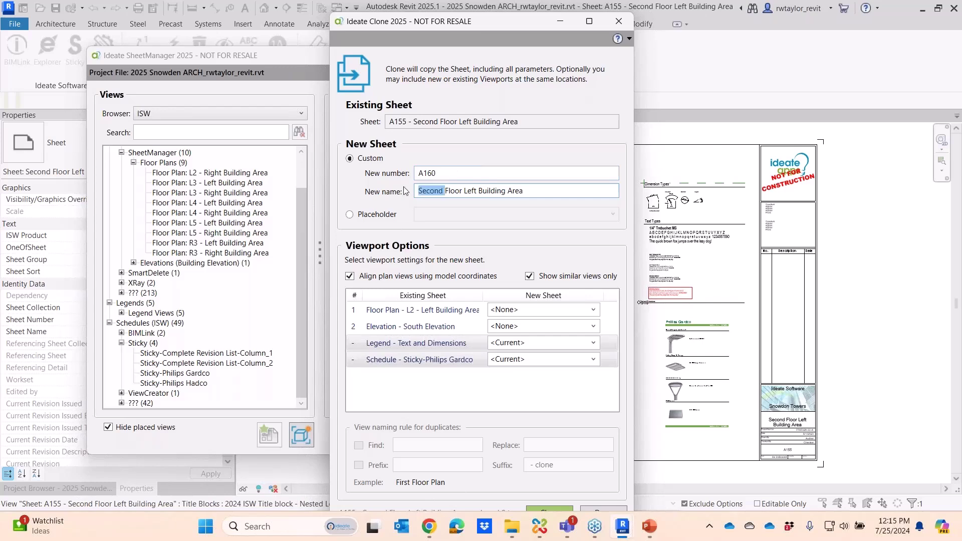
pyautogui.write('Th')
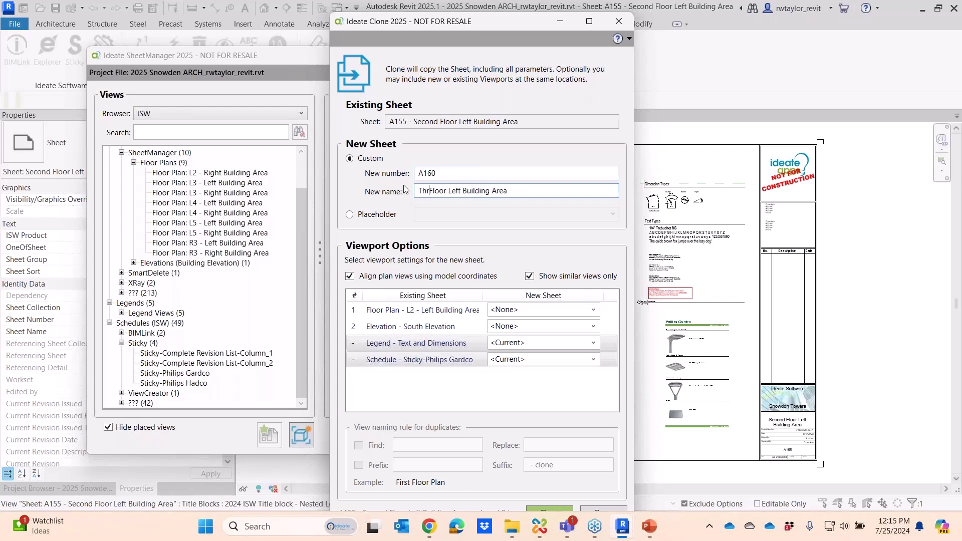
pyautogui.write('ird')
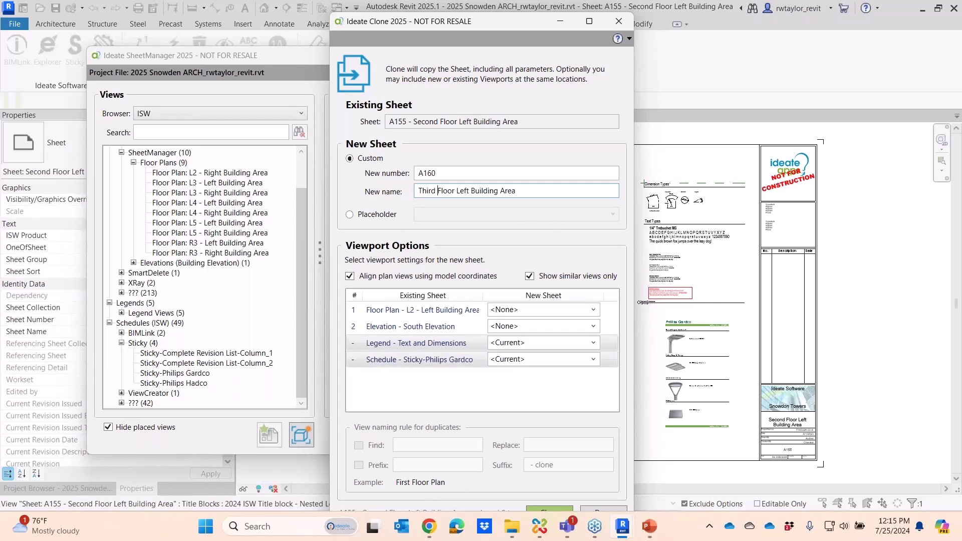
# Assign Floor Plan - L3 - Left Building Area to the new sheet in place of the L2 floor plan.
pyautogui.moveTo(633, 265); pyautogui.dragTo(774, 267)
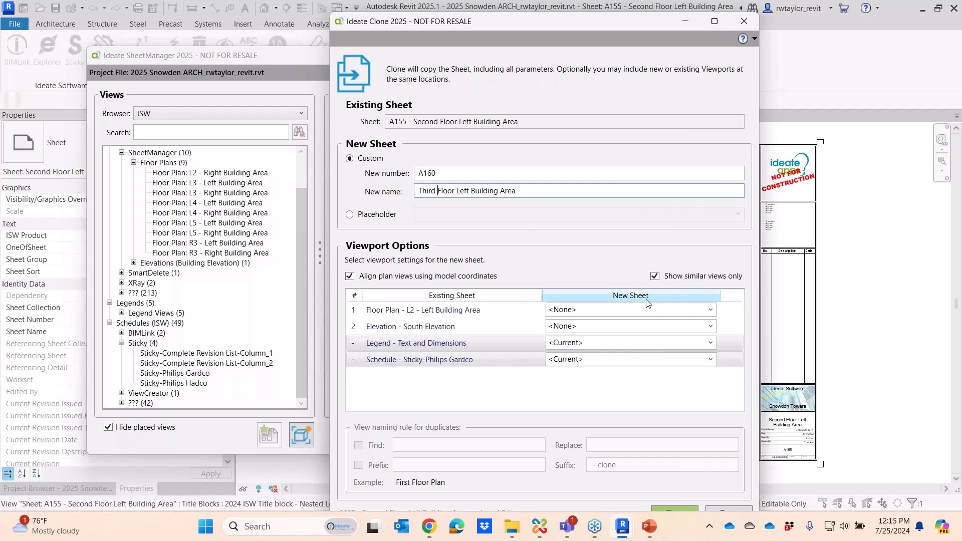
pyautogui.click(710, 309)
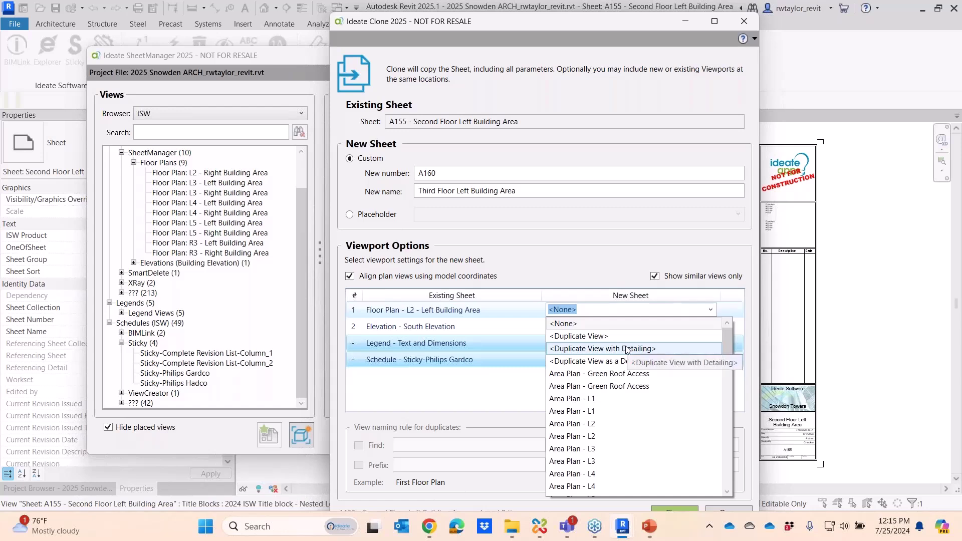
pyautogui.click(612, 312)
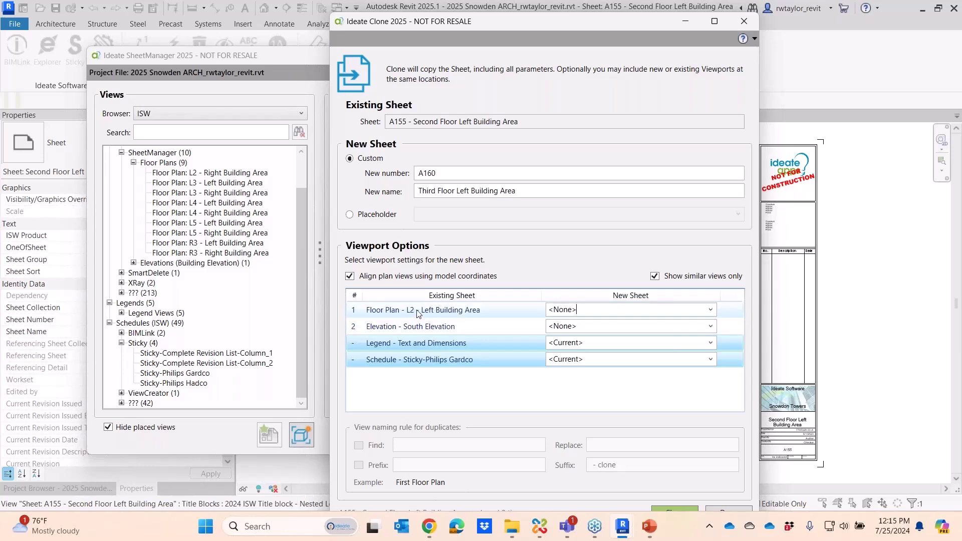
pyautogui.click(711, 310)
pyautogui.moveTo(726, 350); pyautogui.dragTo(720, 411)
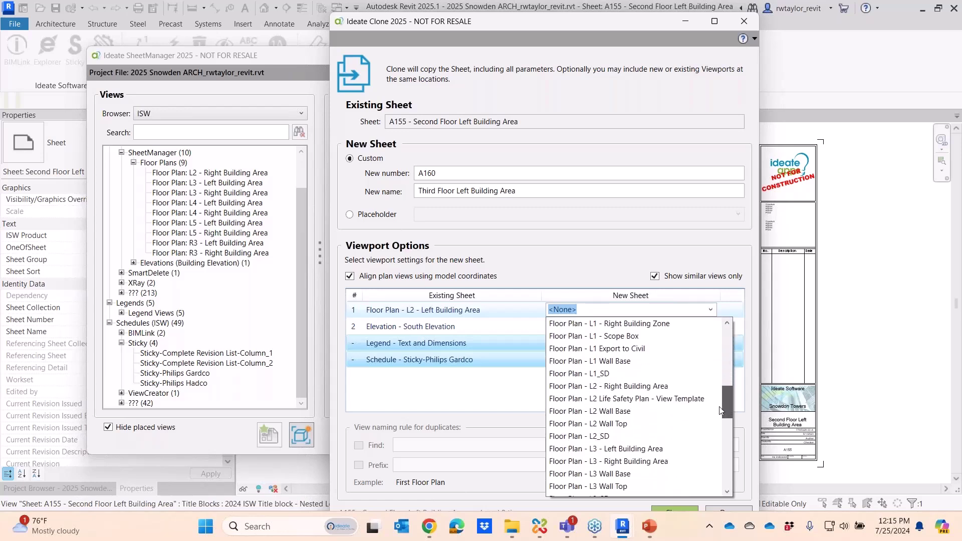
pyautogui.click(646, 446)
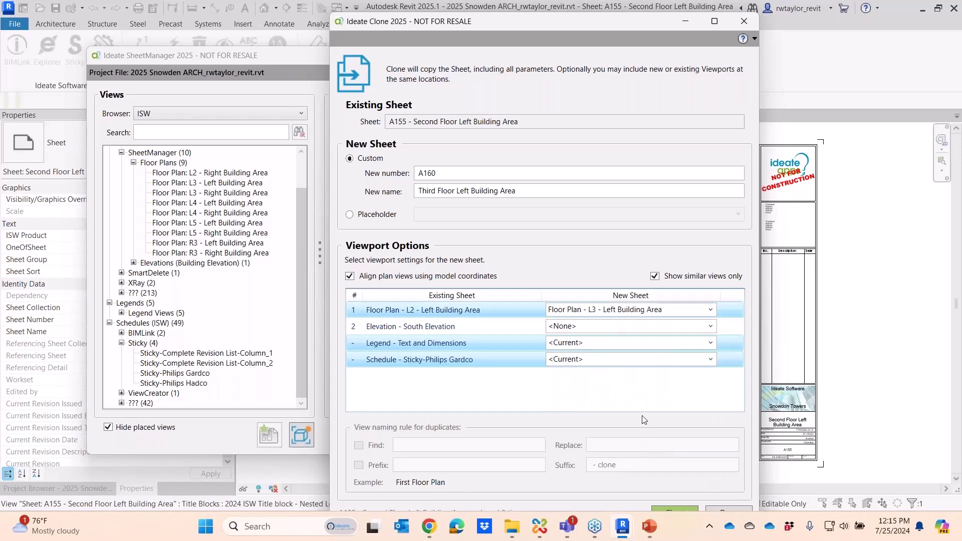
# Assign Elevation - North Elevation and Schedule - Sticky-Philips Hadco to the new sheet's elevation and schedule viewports.
pyautogui.click(710, 326)
pyautogui.click(641, 390)
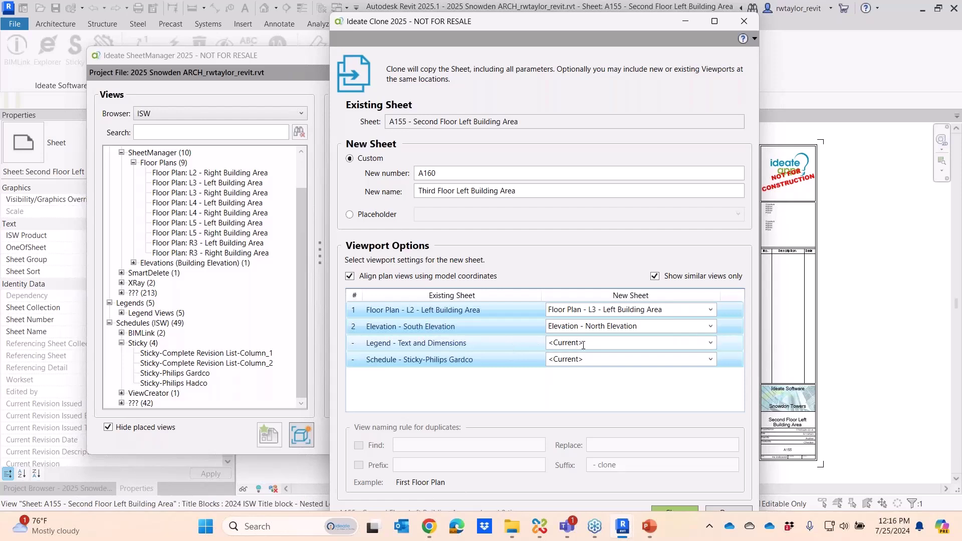
pyautogui.click(711, 360)
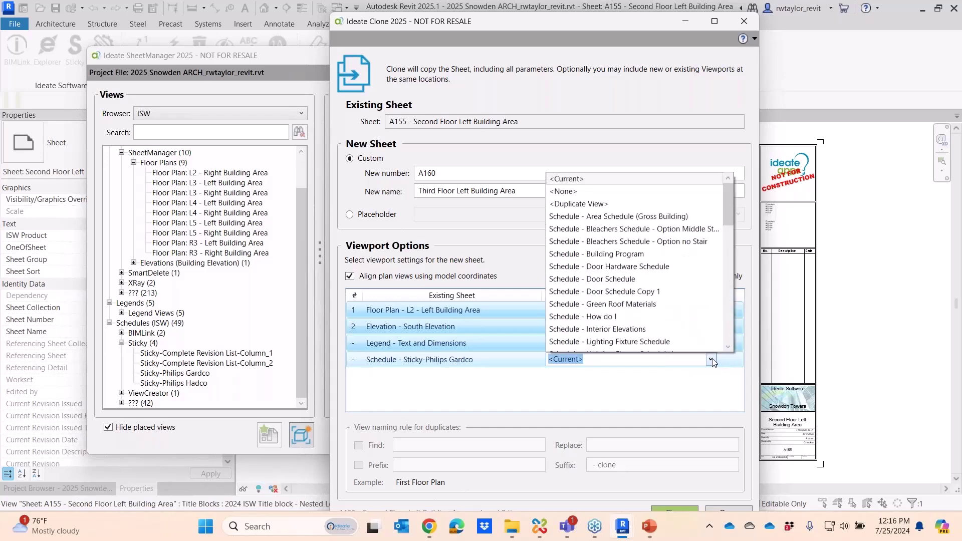
pyautogui.moveTo(726, 215); pyautogui.dragTo(729, 290)
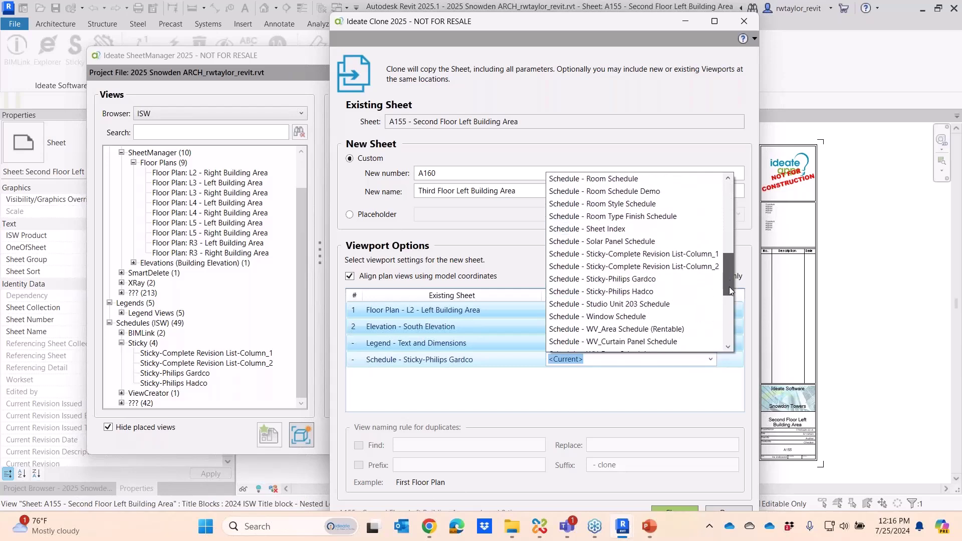
pyautogui.click(647, 292)
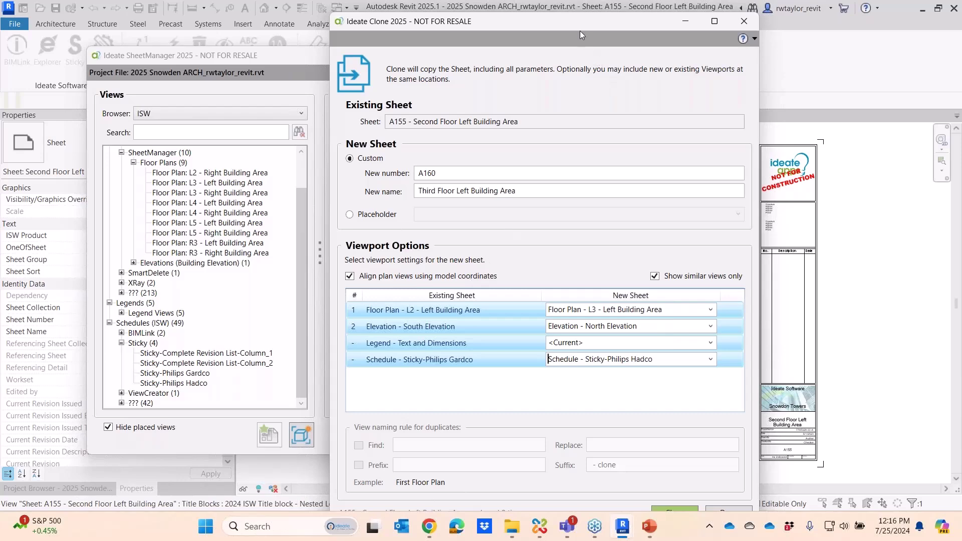
# Create the cloned sheet A160 and finish the Clone session.
pyautogui.moveTo(579, 28); pyautogui.dragTo(575, 21)
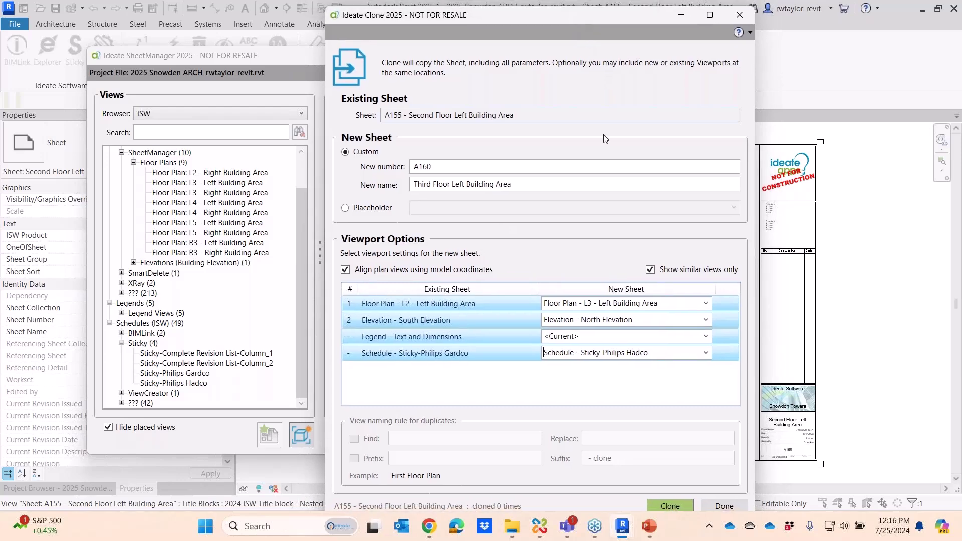
pyautogui.click(666, 505)
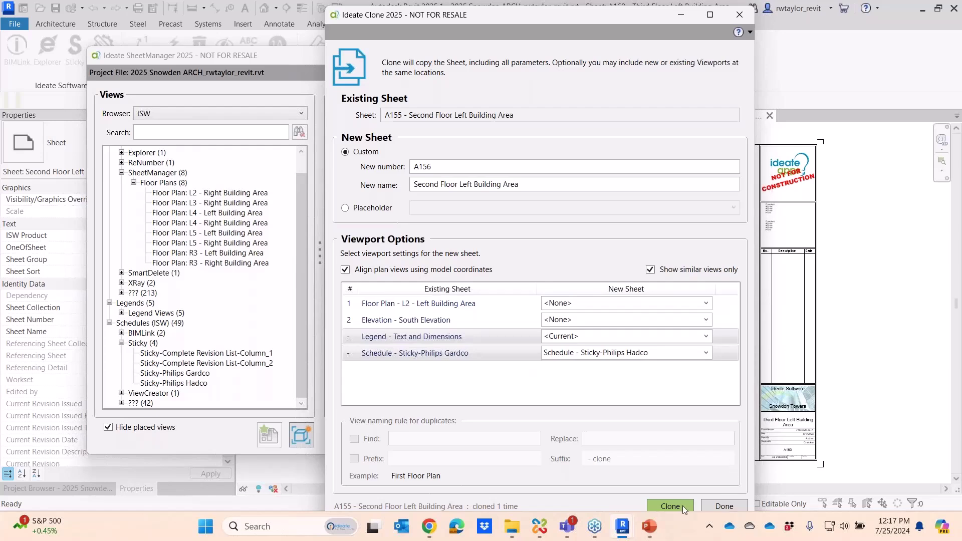
pyautogui.click(722, 507)
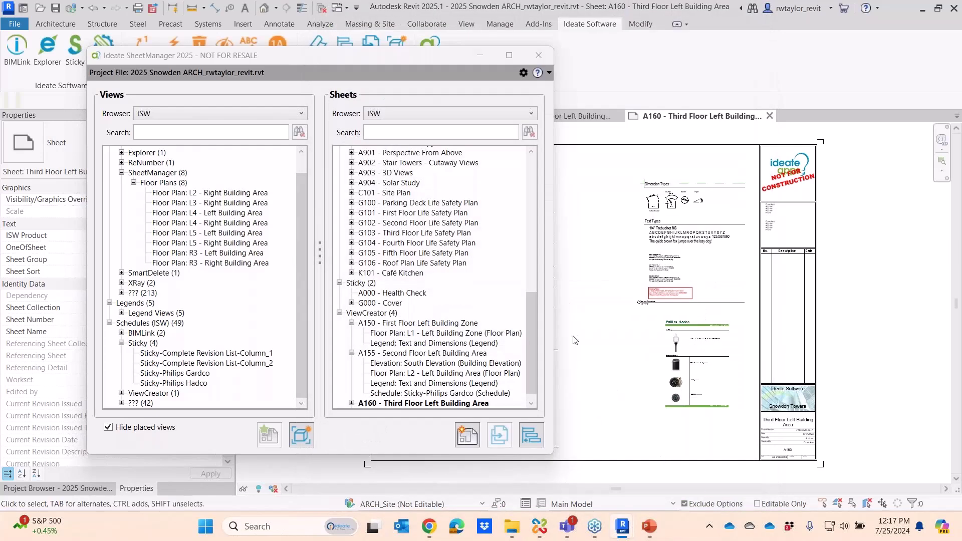
# Open sheet A155 and compare its viewport layout with the cloned sheet A160.
pyautogui.doubleClick(423, 354)
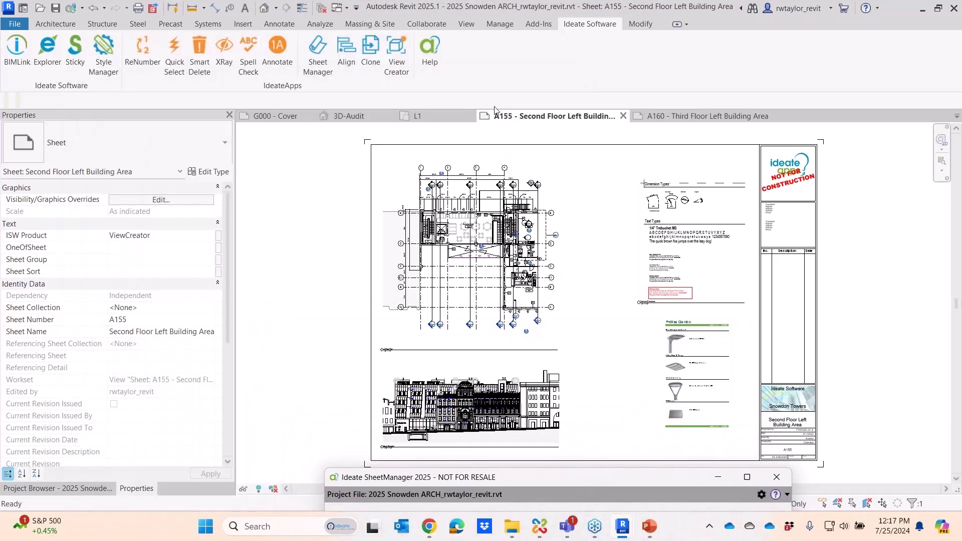
pyautogui.click(682, 118)
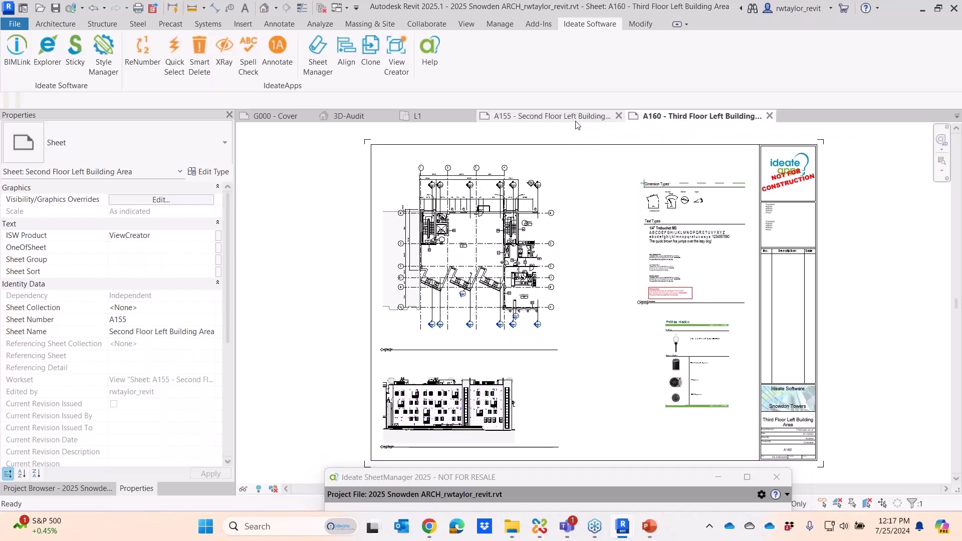
pyautogui.click(576, 118)
pyautogui.click(661, 118)
pyautogui.click(585, 120)
pyautogui.click(660, 118)
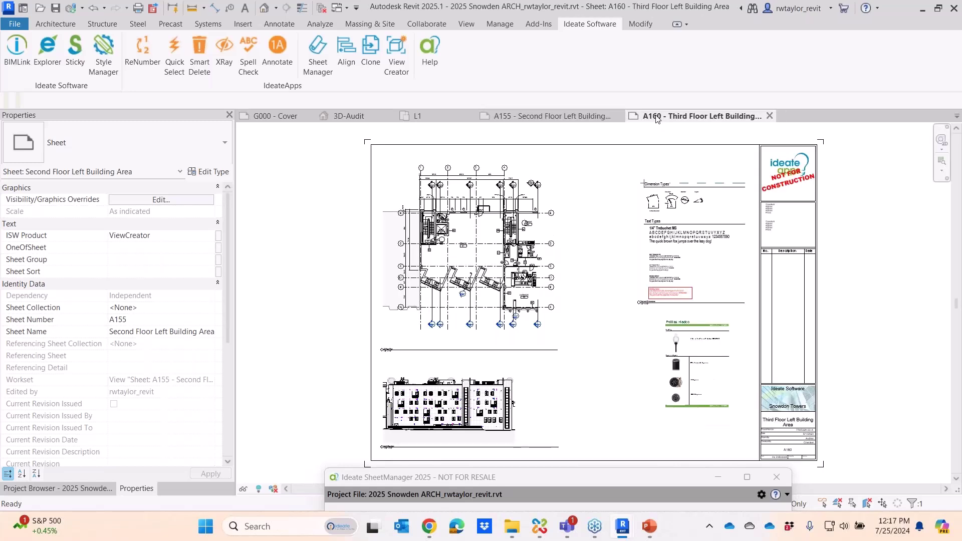
pyautogui.click(582, 121)
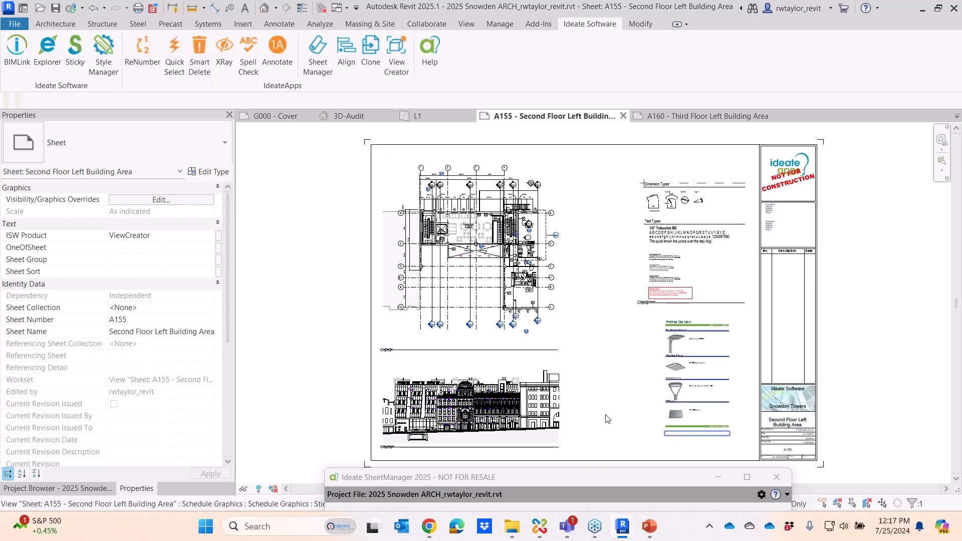
# Shift the floor plan and South Elevation viewports on sheet A155 to the right and place their titles above the views.
pyautogui.moveTo(527, 296); pyautogui.dragTo(595, 306)
pyautogui.moveTo(507, 424); pyautogui.dragTo(574, 432)
pyautogui.click(634, 430)
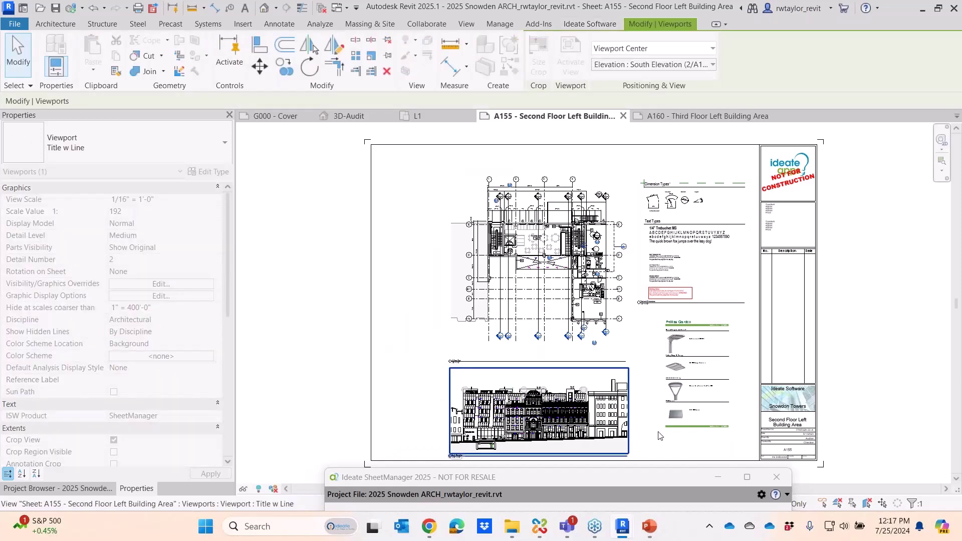
pyautogui.moveTo(521, 364); pyautogui.dragTo(518, 156)
pyautogui.click(532, 456)
pyautogui.moveTo(532, 456); pyautogui.dragTo(528, 364)
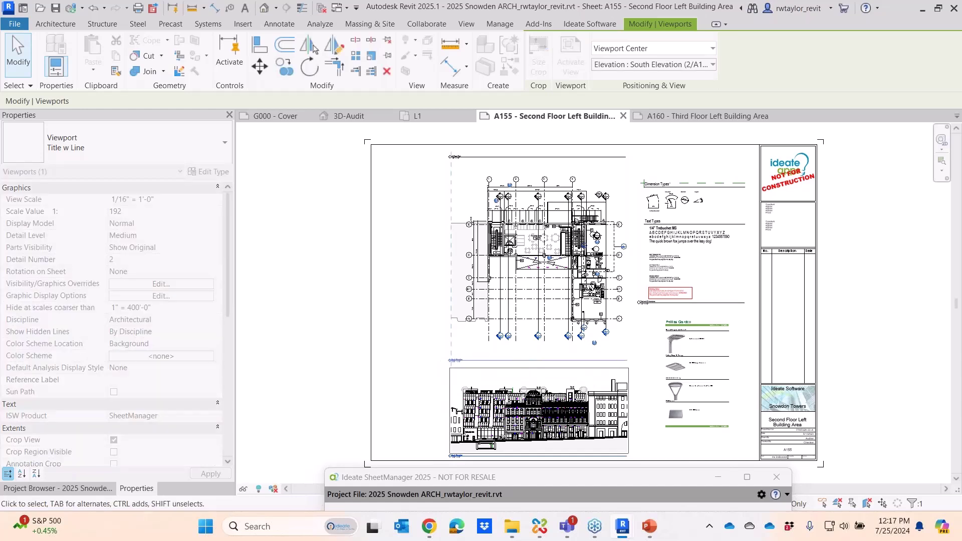
pyautogui.click(415, 362)
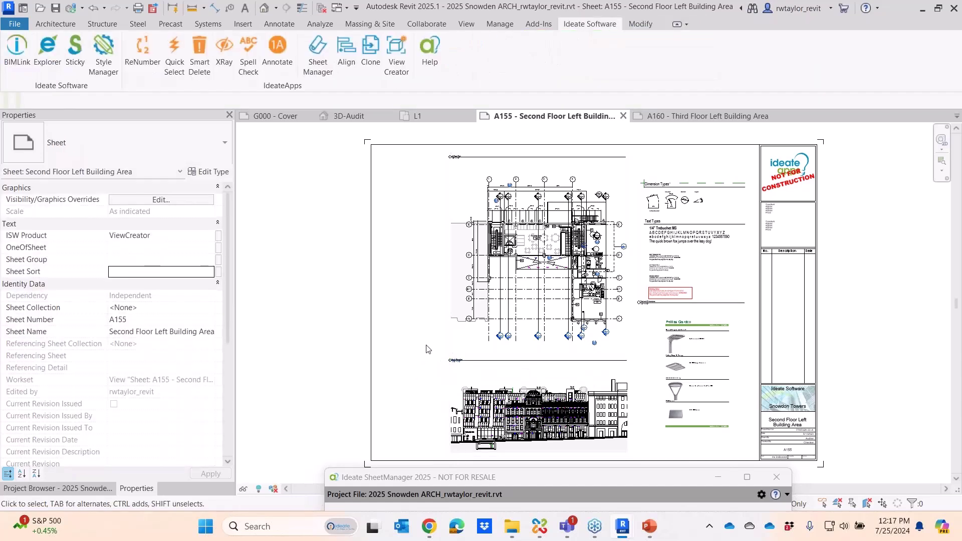
# Compare the rearranged viewports and titles on sheet A155 with those on sheet A160.
pyautogui.click(672, 117)
pyautogui.click(572, 118)
pyautogui.click(639, 118)
pyautogui.click(576, 119)
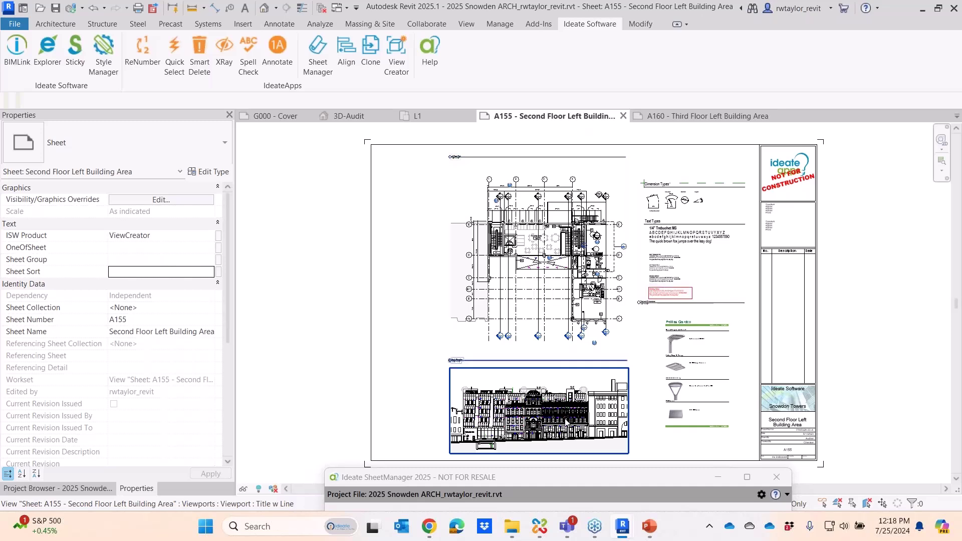
# Align the L3 - Left Building Area floor plan on sheet A160 with L2 - Left Building Area on A155, matching title position and model coordinates.
pyautogui.moveTo(579, 457); pyautogui.dragTo(361, 49)
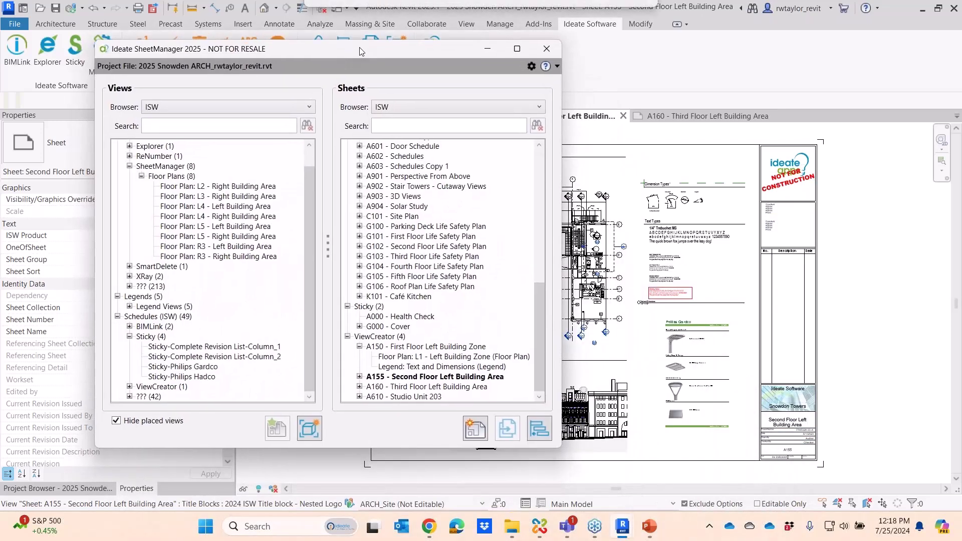
pyautogui.click(419, 377)
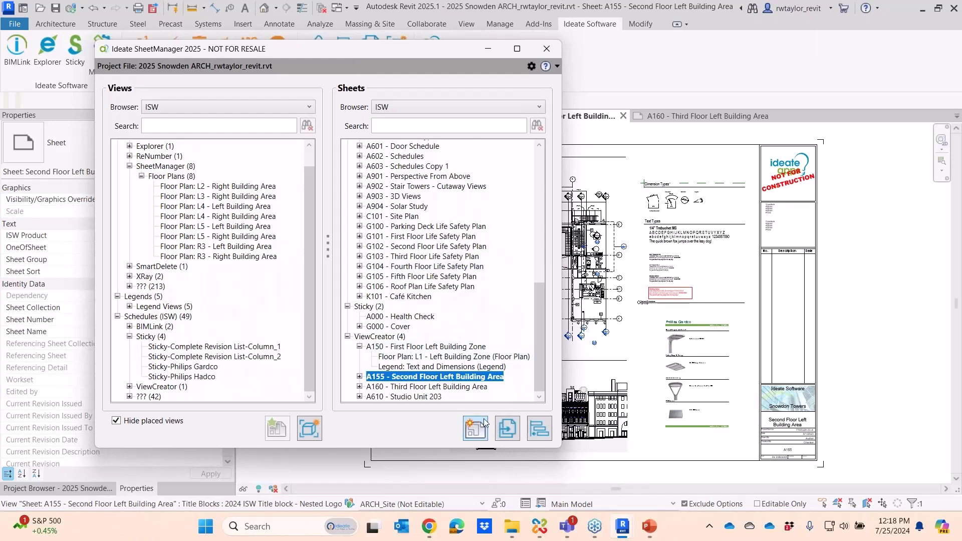
pyautogui.click(507, 428)
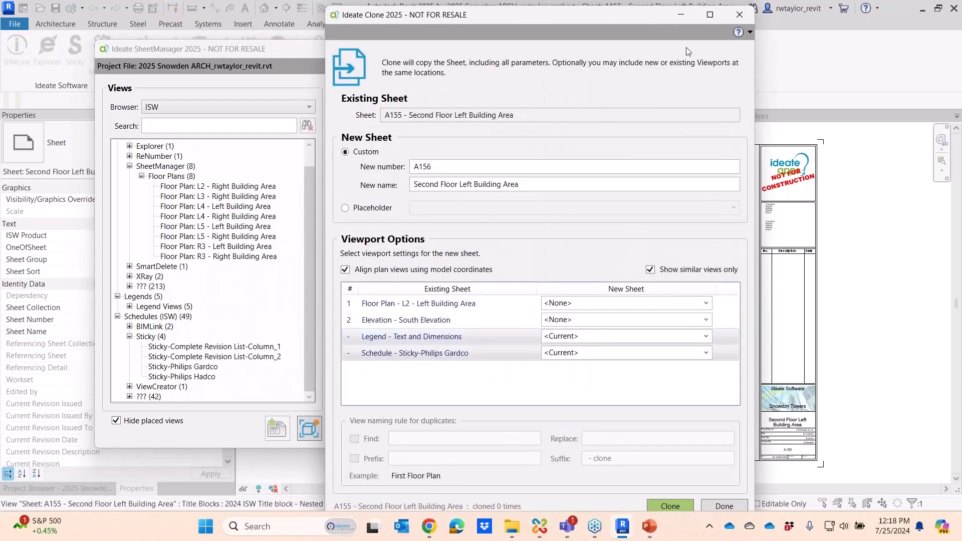
pyautogui.click(738, 14)
pyautogui.click(540, 429)
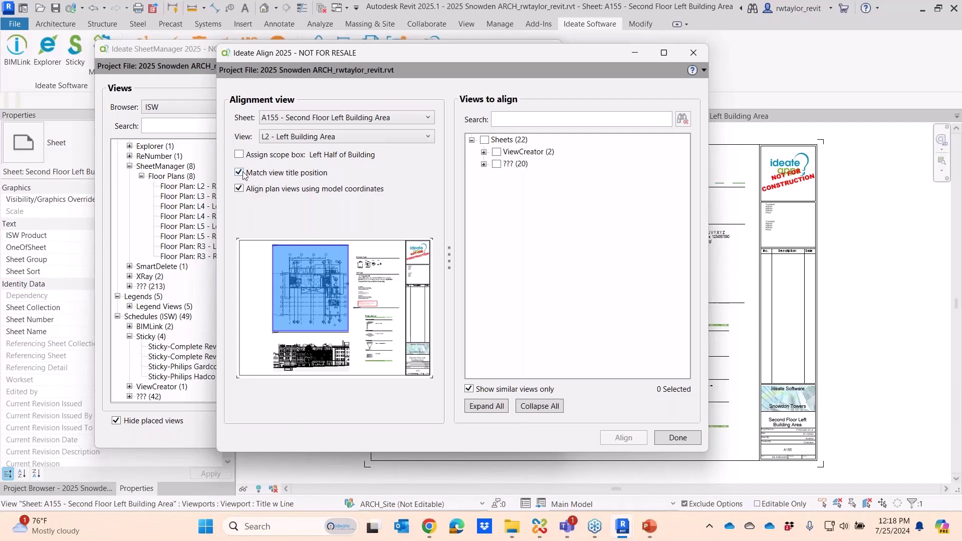
pyautogui.click(483, 164)
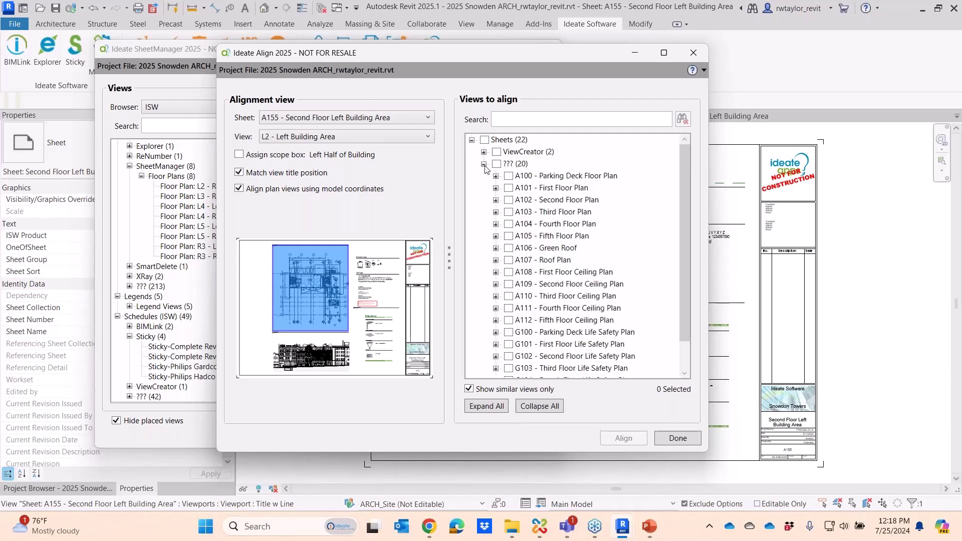
pyautogui.click(484, 164)
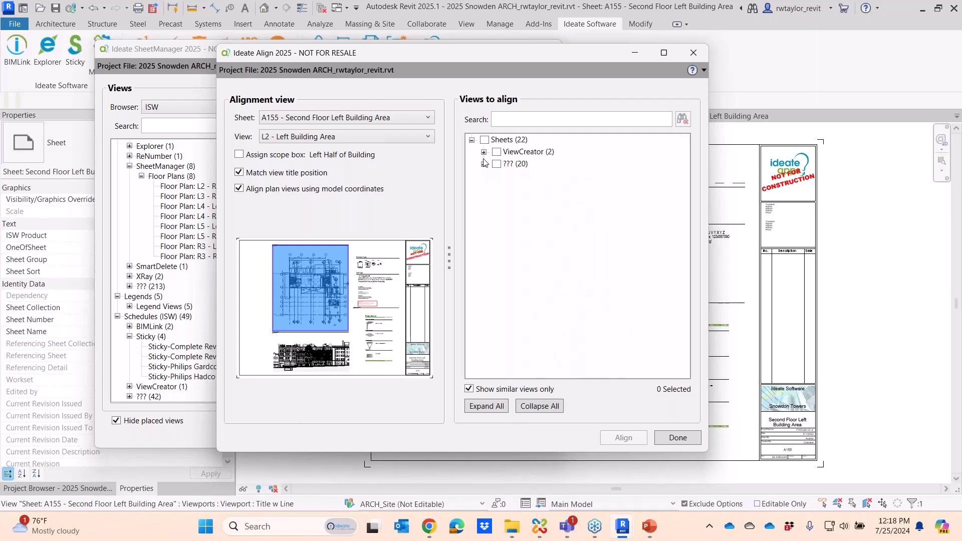
pyautogui.click(483, 152)
pyautogui.click(495, 175)
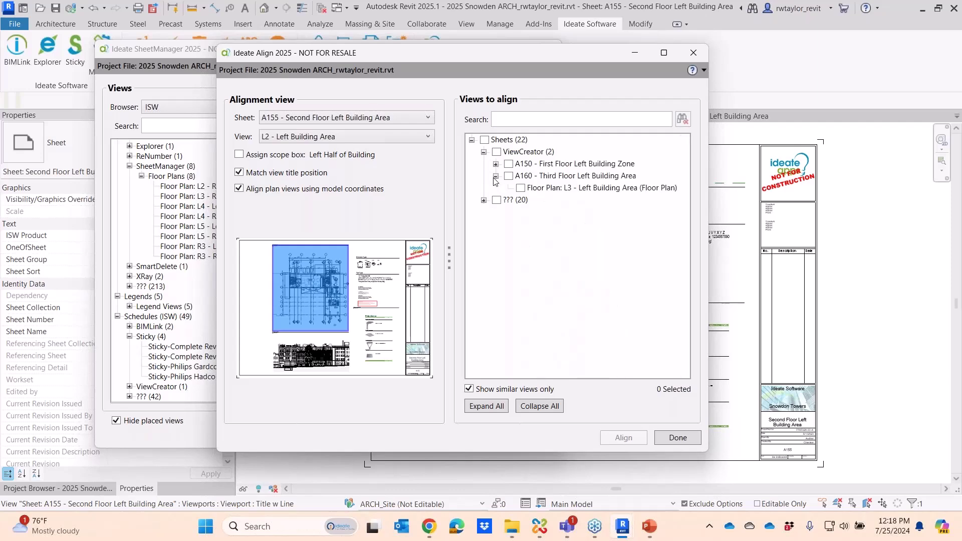
pyautogui.click(520, 188)
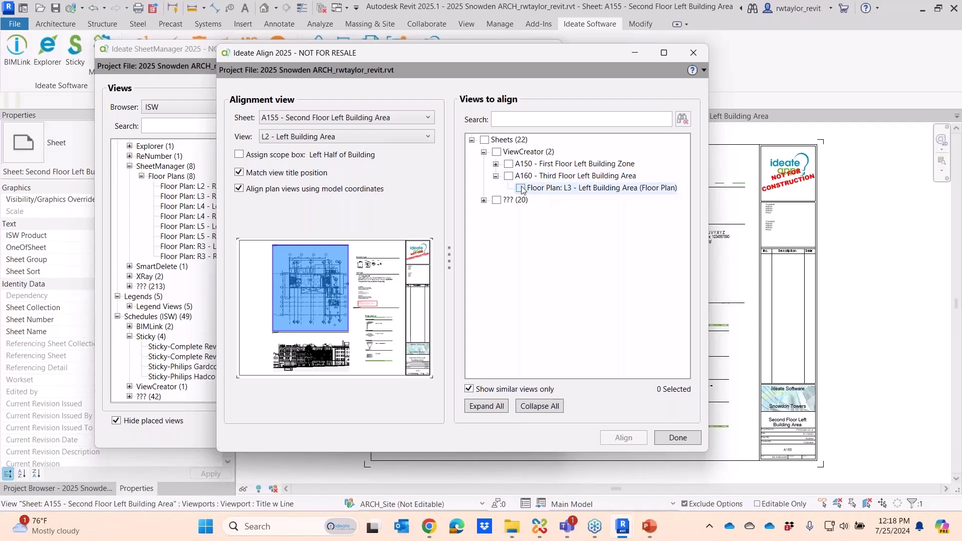
pyautogui.click(625, 441)
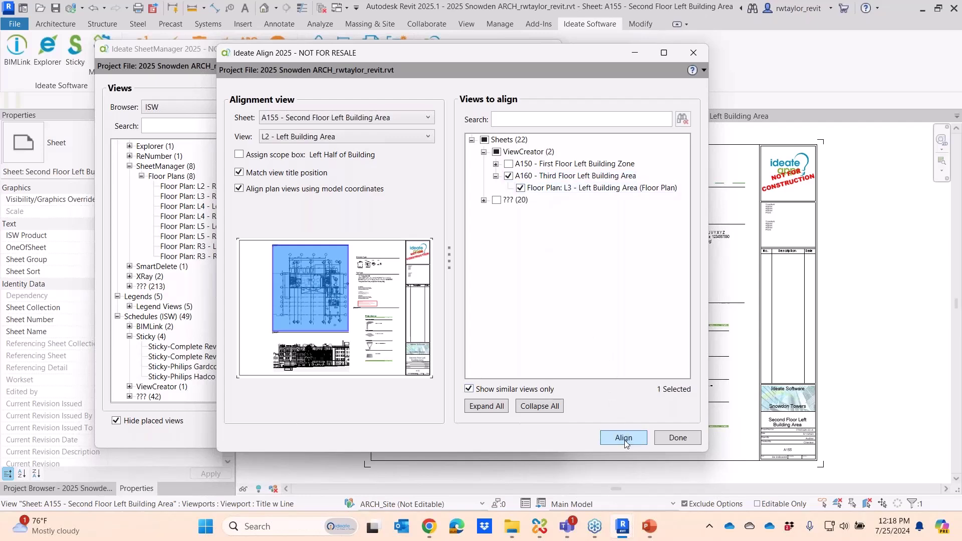
# Align the North Elevation on sheet A160 with the South Elevation on A155, matching the view title position, and finish the Align session.
pyautogui.click(344, 137)
pyautogui.click(341, 162)
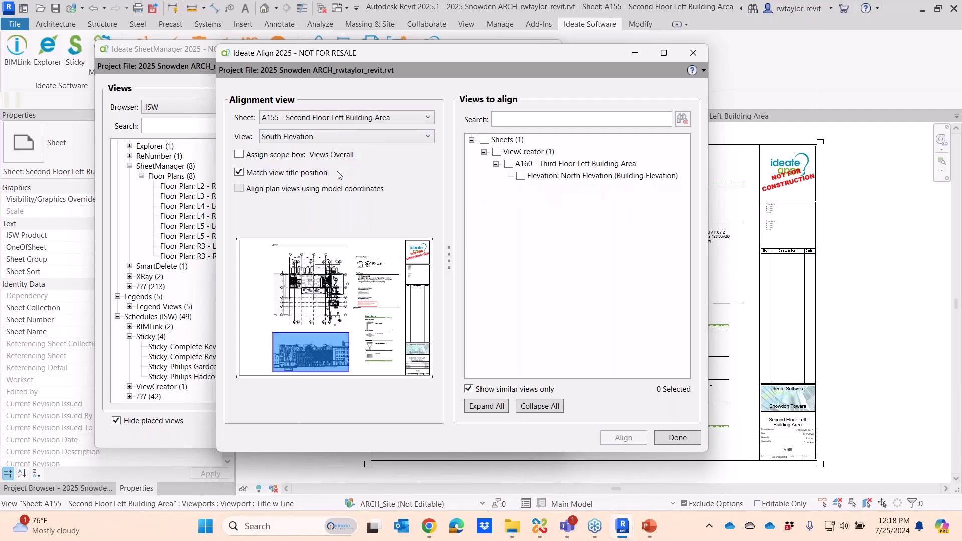
pyautogui.click(521, 176)
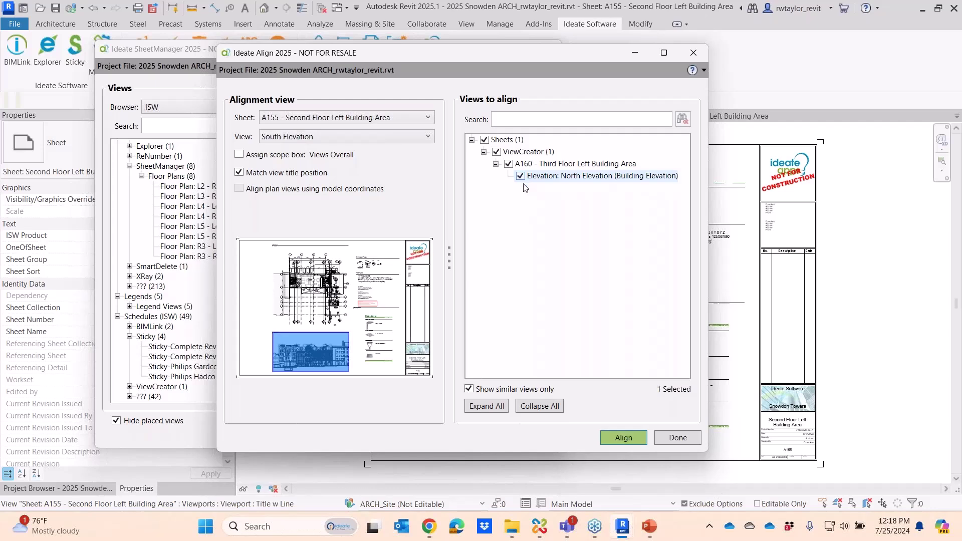
pyautogui.click(619, 436)
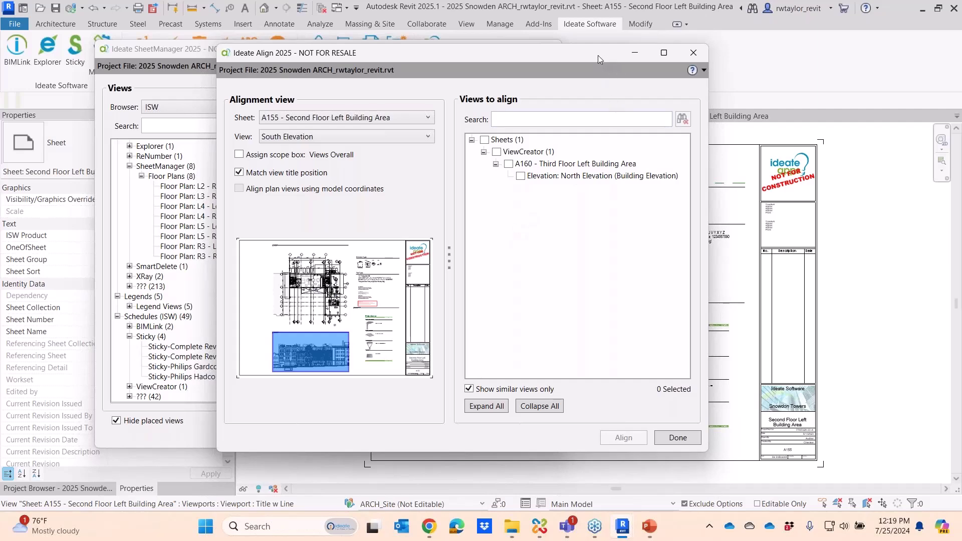
pyautogui.click(696, 54)
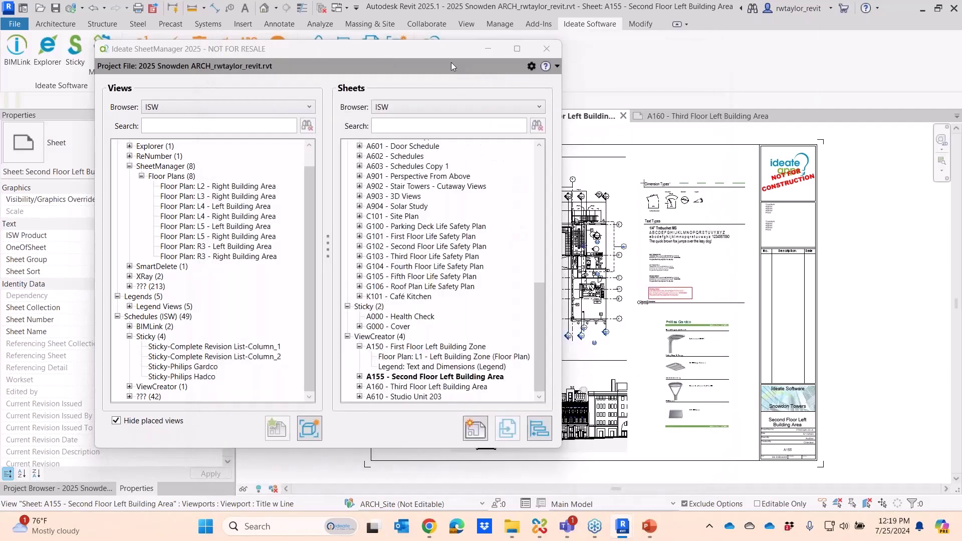
# Compare the viewport and view title positions on sheet A160 with those on sheet A155.
pyautogui.moveTo(428, 51); pyautogui.dragTo(633, 473)
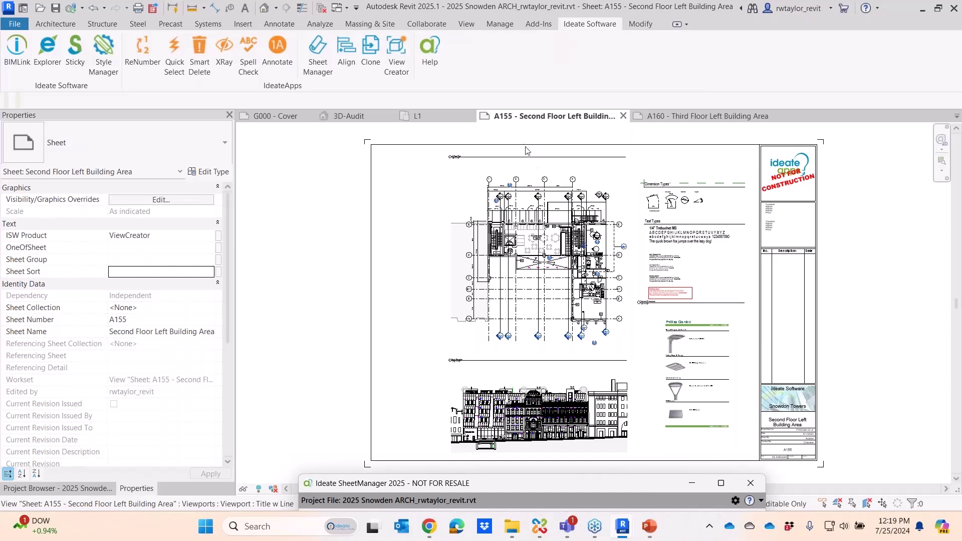
pyautogui.click(684, 117)
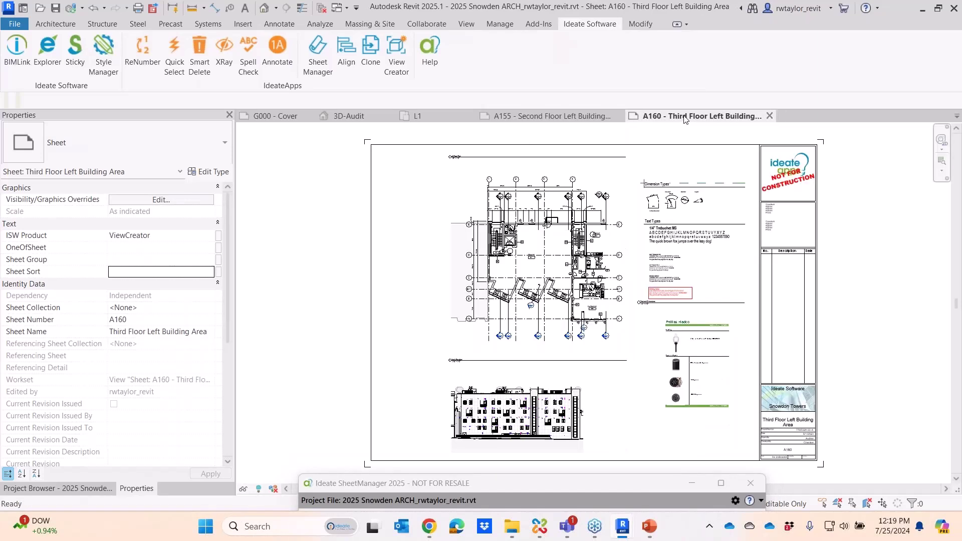
pyautogui.hotkey('ctrl', 'shift', 'Tab')
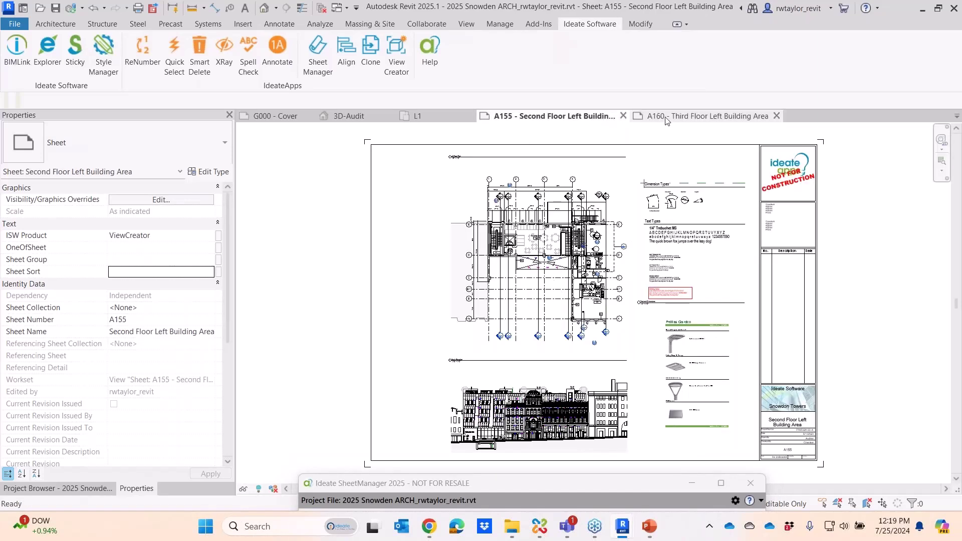
pyautogui.click(672, 116)
pyautogui.click(589, 117)
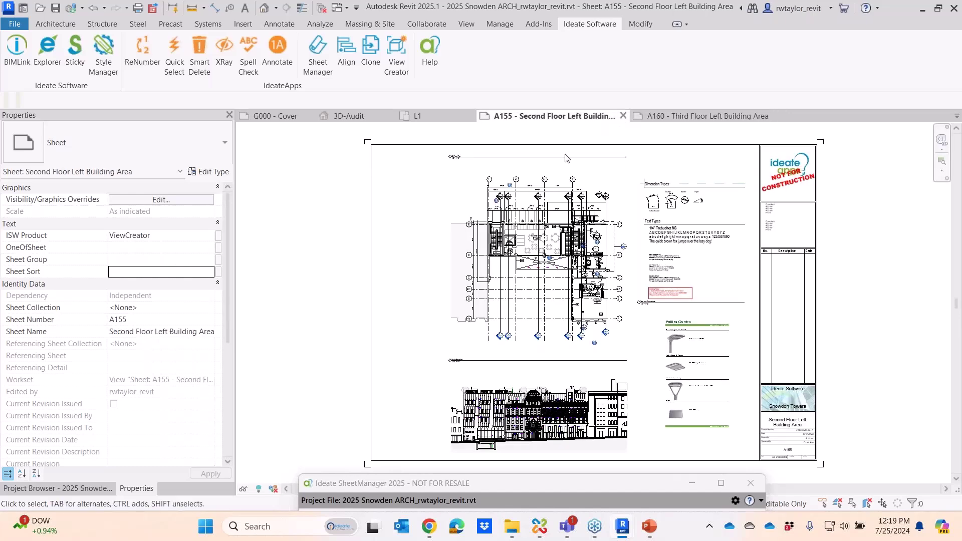
pyautogui.scroll(2, 477, 160)
pyautogui.scroll(-2, 478, 160)
pyautogui.hotkey('ctrl', 'Tab')
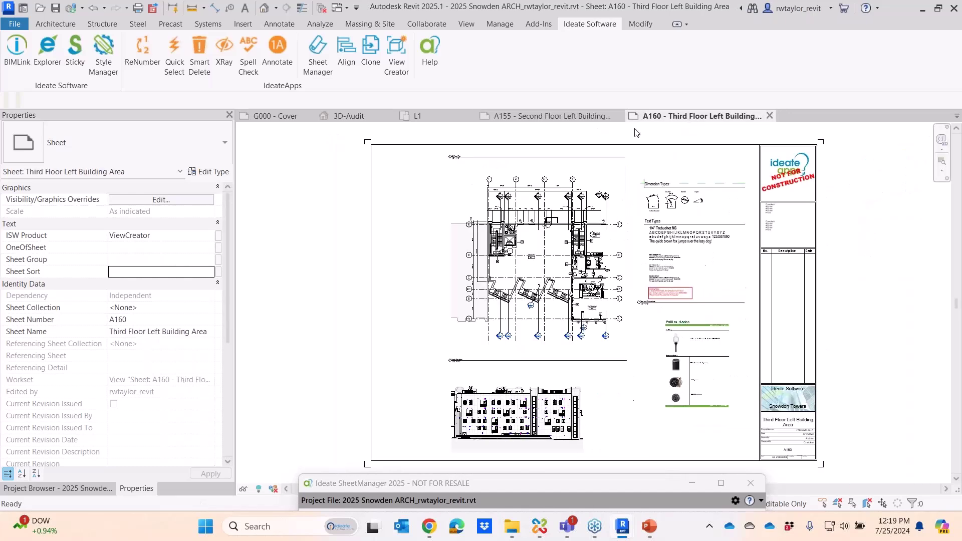
pyautogui.scroll(2, 481, 181)
pyautogui.scroll(-1, 481, 181)
pyautogui.scroll(-1, 488, 196)
pyautogui.scroll(-3, 541, 221)
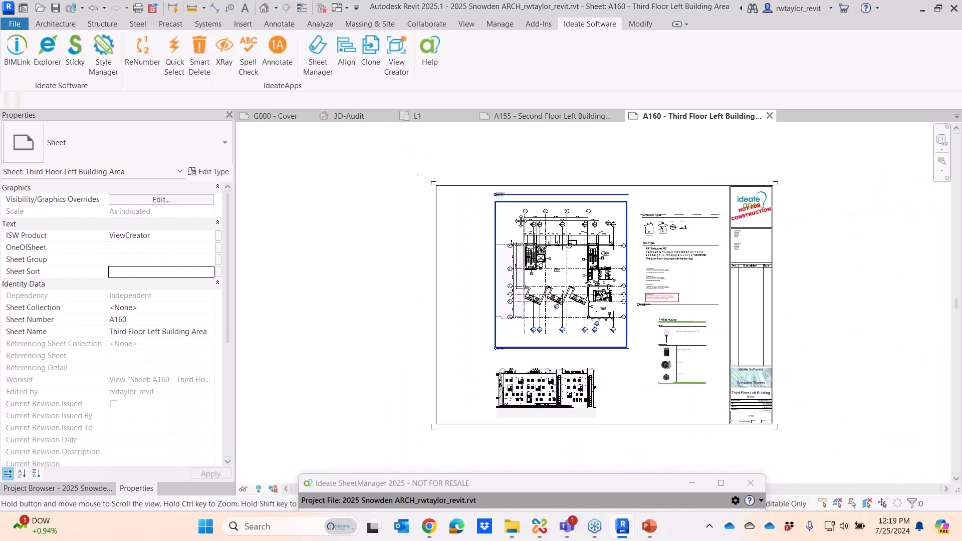
pyautogui.rightClick(826, 226)
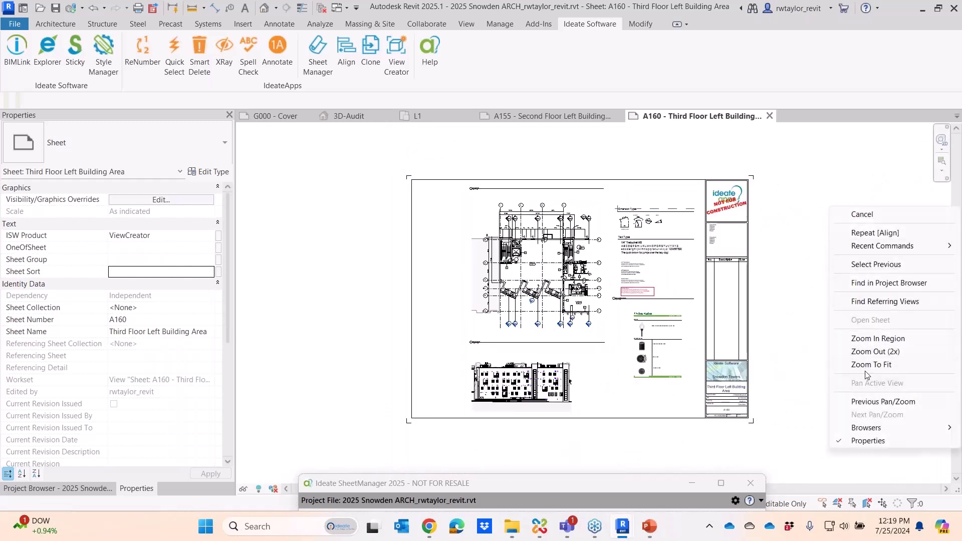
pyautogui.click(559, 110)
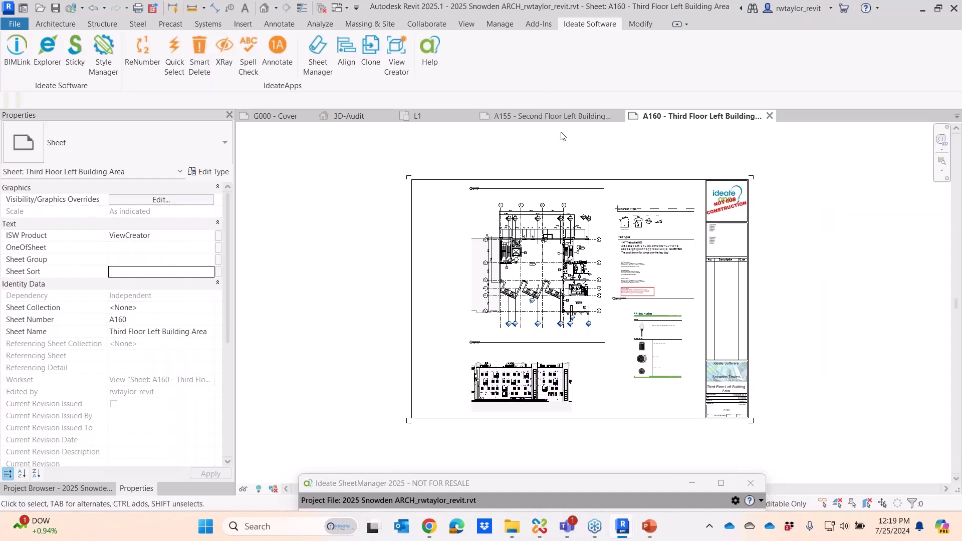
pyautogui.rightClick(835, 234)
pyautogui.click(872, 391)
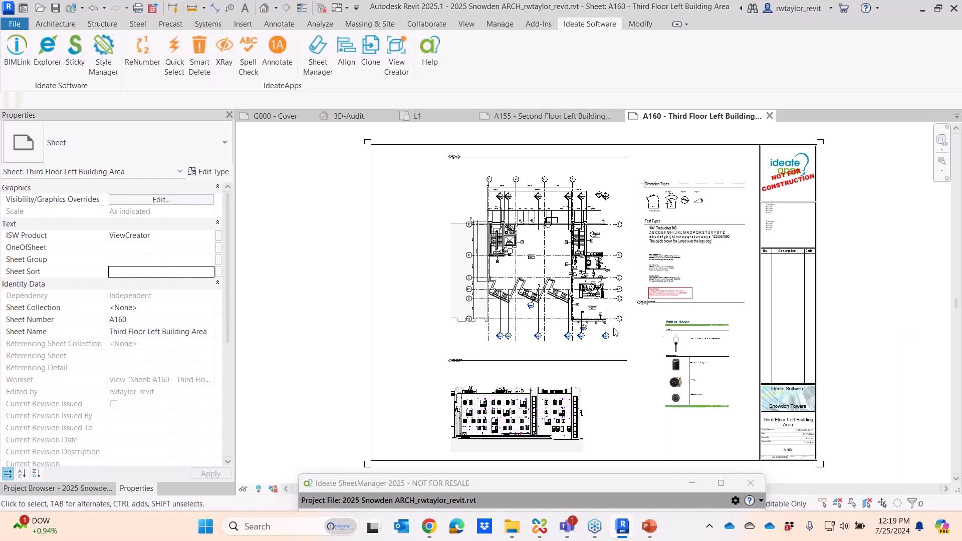
# Open sheet A610 - Studio Unit 203 from the SheetManager sheet list and clear the sheet area for viewing.
pyautogui.moveTo(582, 482); pyautogui.dragTo(545, 81)
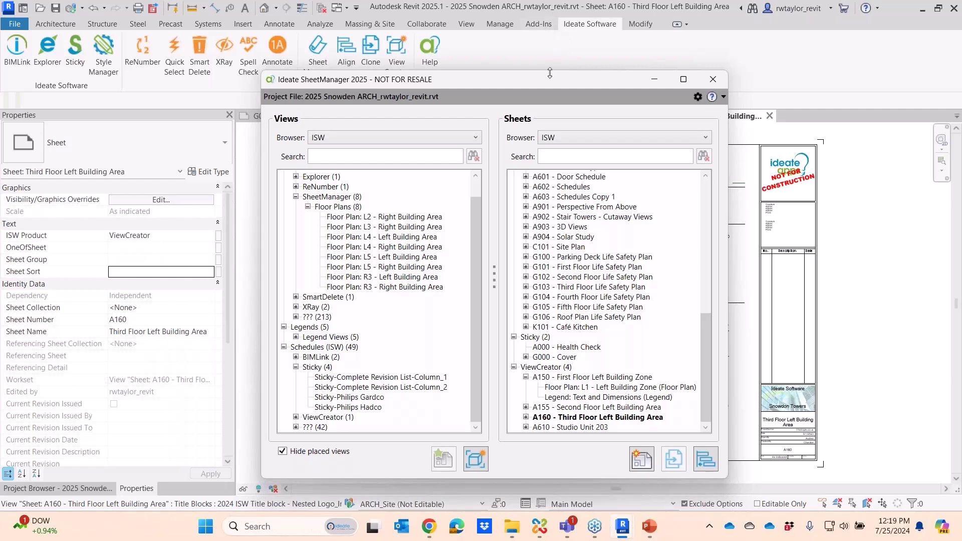
pyautogui.moveTo(561, 80)
pyautogui.mouseDown()
pyautogui.moveTo(927, 92)
pyautogui.moveTo(699, 68)
pyautogui.moveTo(549, 472)
pyautogui.moveTo(525, 292)
pyautogui.moveTo(525, 323)
pyautogui.moveTo(525, 85)
pyautogui.moveTo(531, 94)
pyautogui.mouseUp()
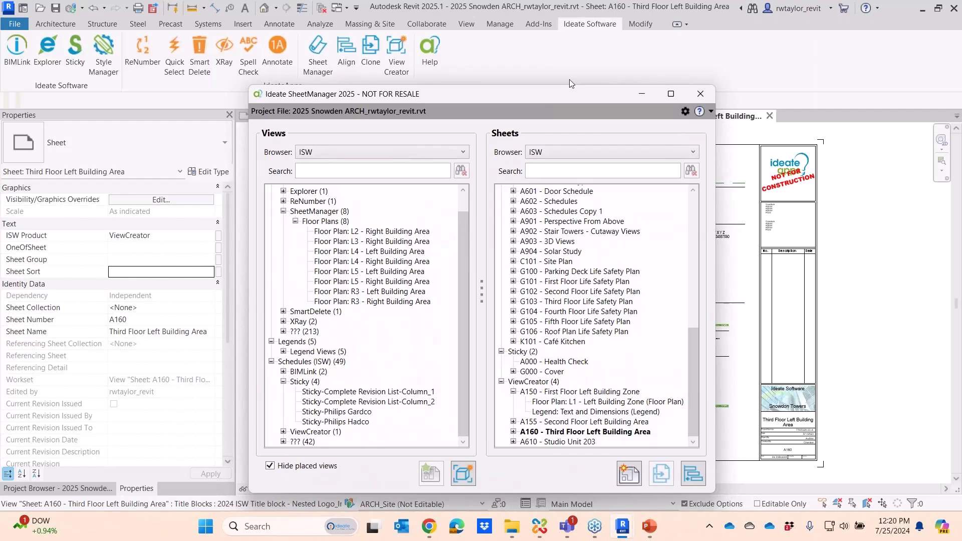
pyautogui.moveTo(558, 99); pyautogui.dragTo(524, 39)
pyautogui.click(534, 383)
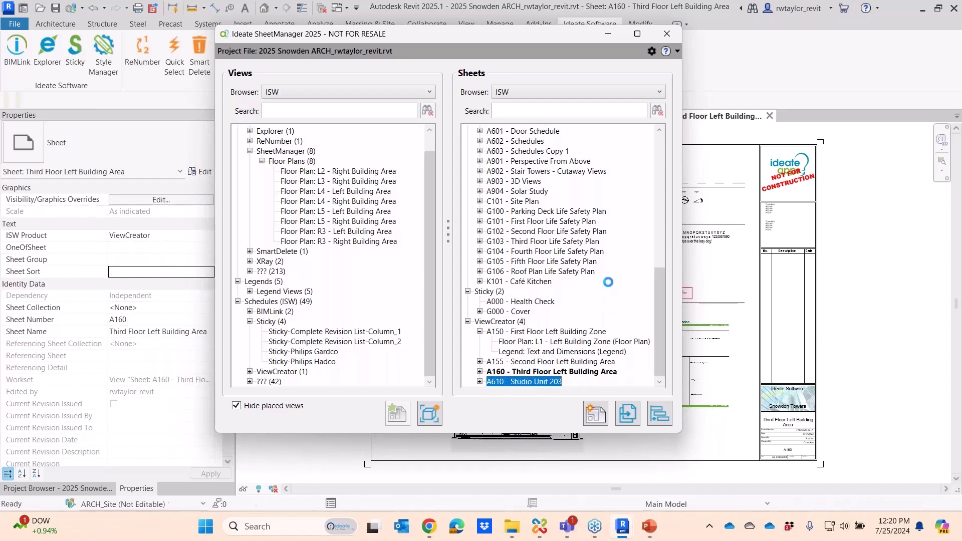
pyautogui.moveTo(481, 39); pyautogui.dragTo(607, 458)
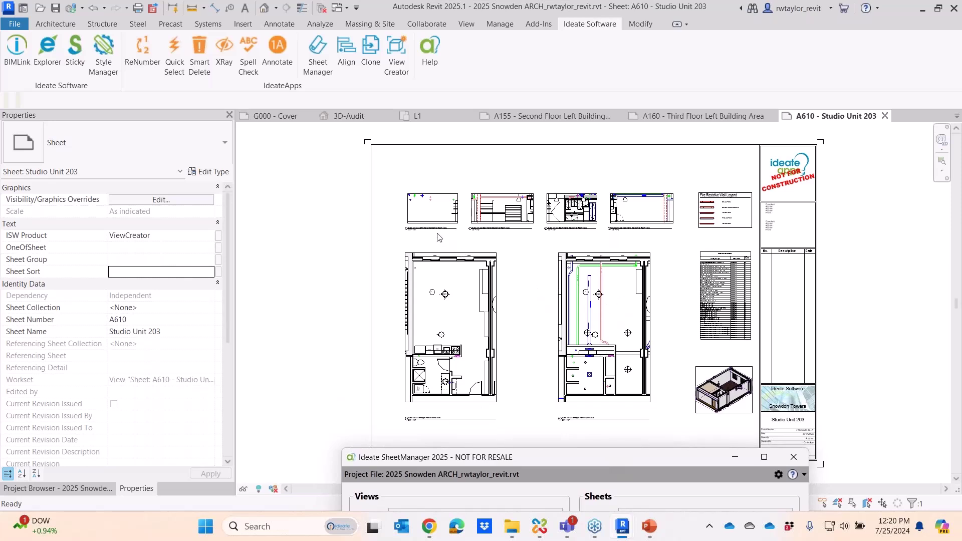
# Examine the Studio Unit 203 schedule, interior elevations, plans and wall legend placed on sheet A610.
pyautogui.scroll(6, 729, 261)
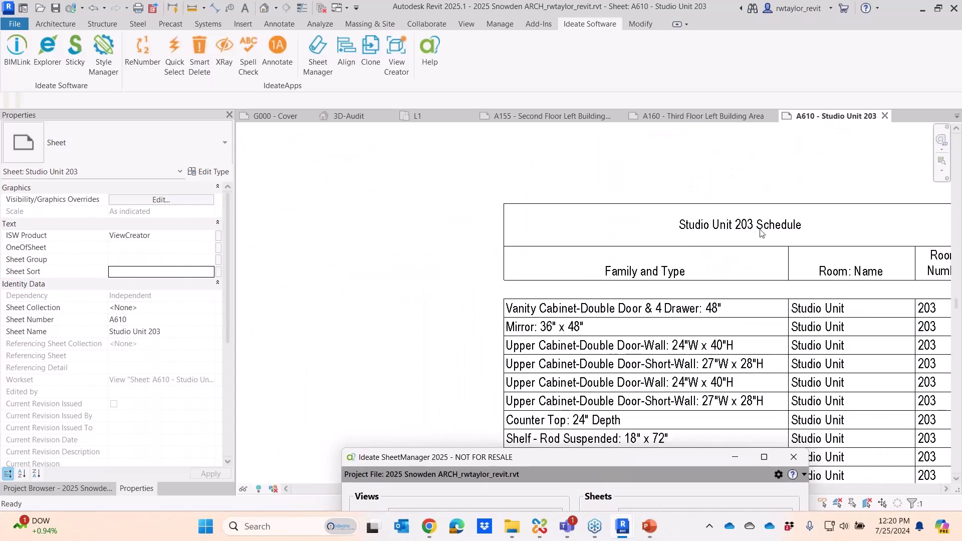
pyautogui.scroll(-3, 766, 326)
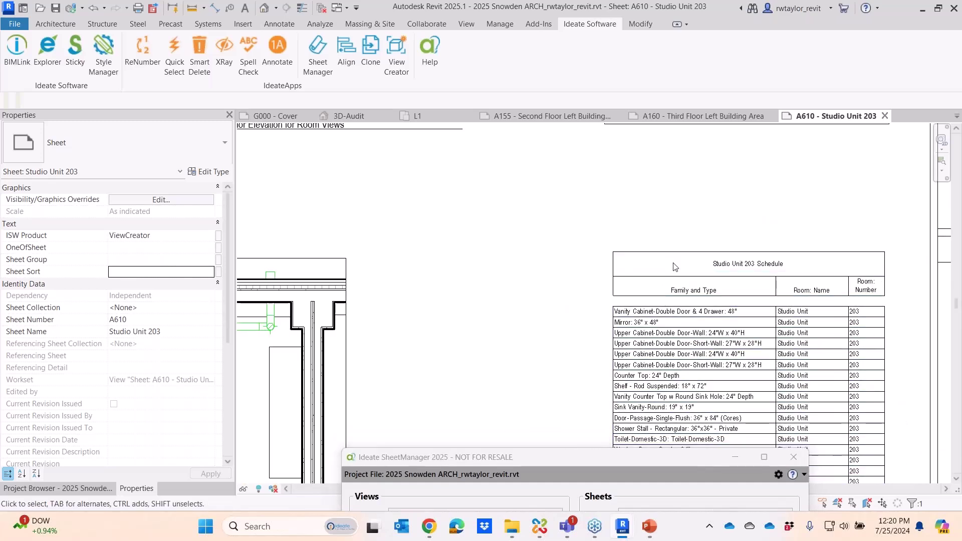
pyautogui.scroll(-5, 674, 266)
pyautogui.scroll(-5, 778, 304)
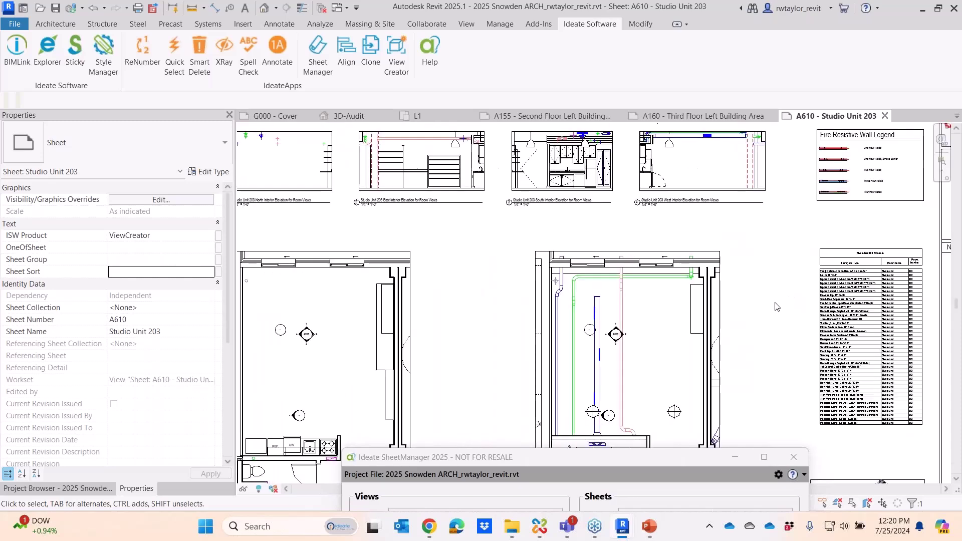
pyautogui.scroll(-2, 776, 305)
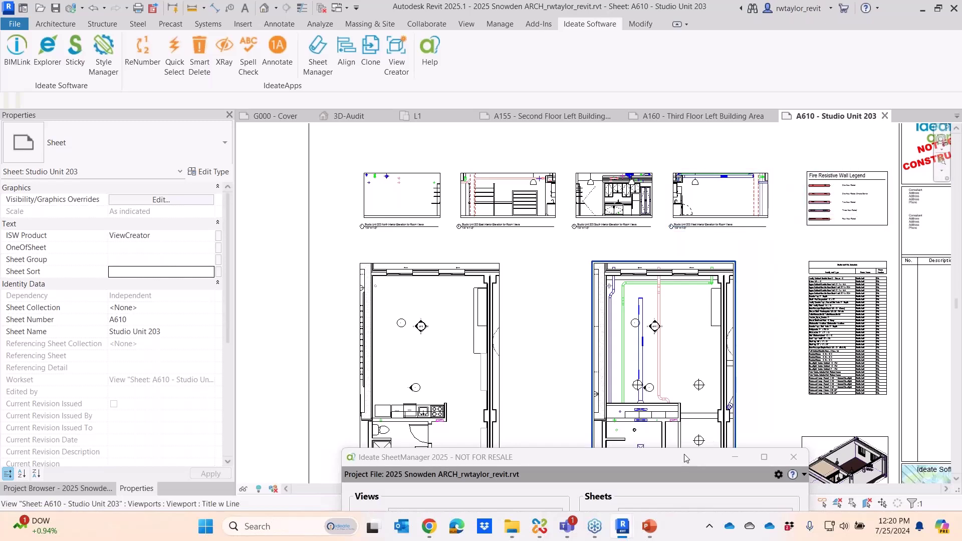
pyautogui.rightClick(268, 241)
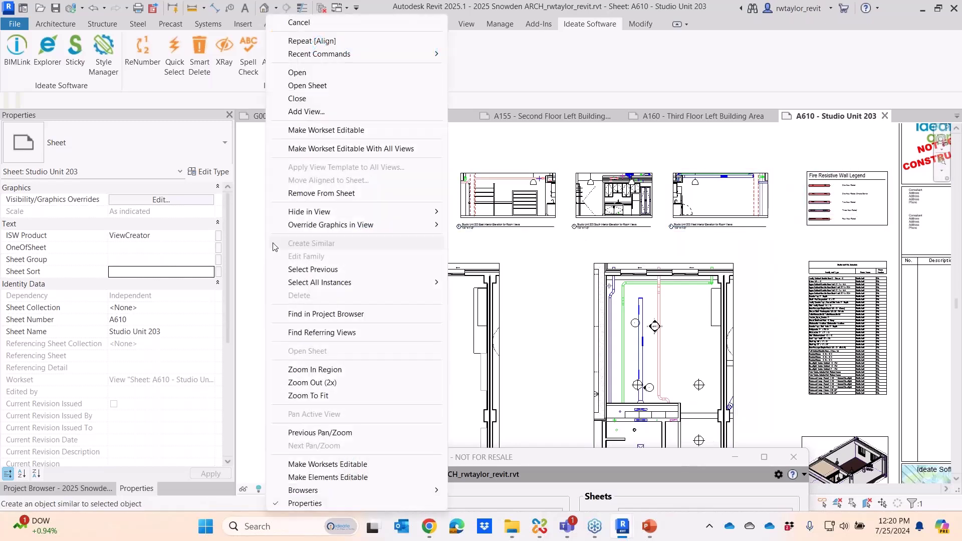
pyautogui.click(336, 396)
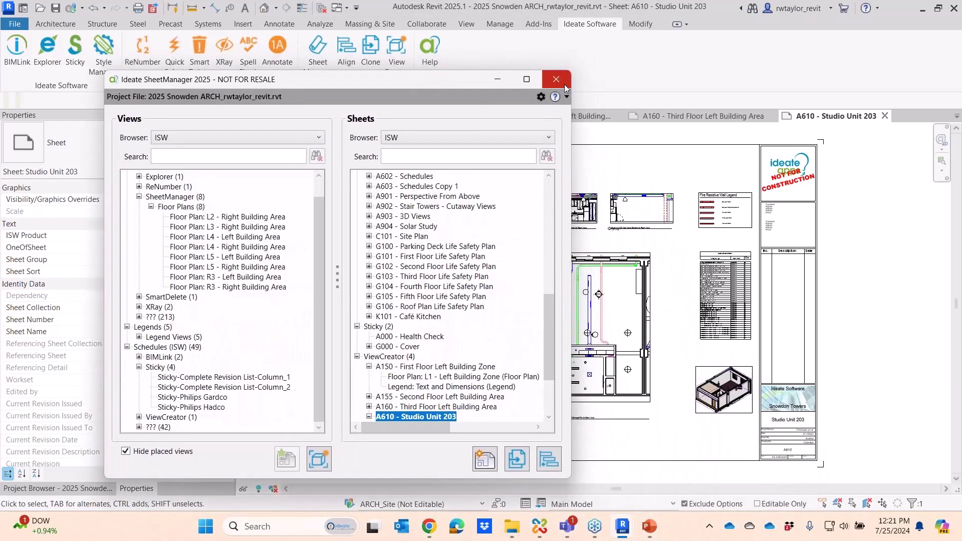
# Close SheetManager and start a ViewCreator session using the Room Views method.
pyautogui.click(564, 85)
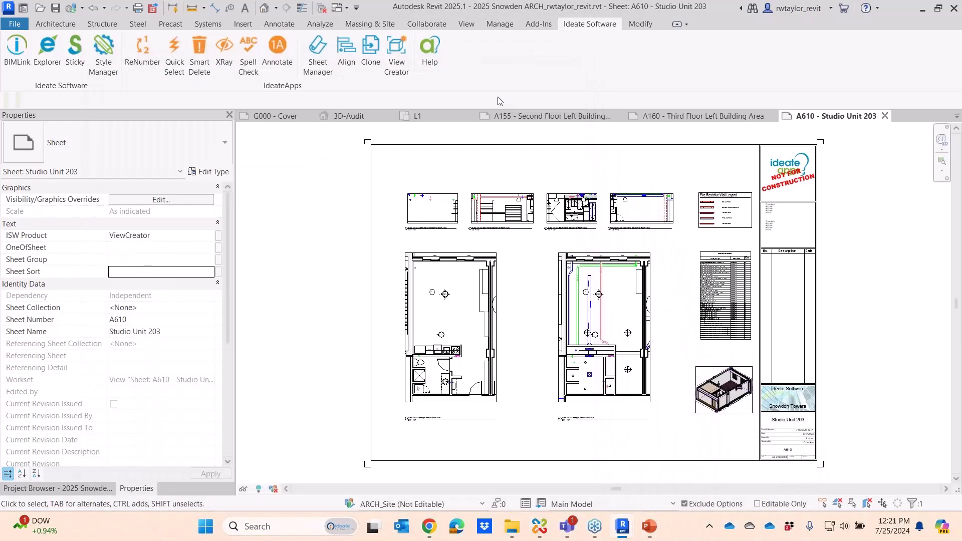
pyautogui.click(396, 71)
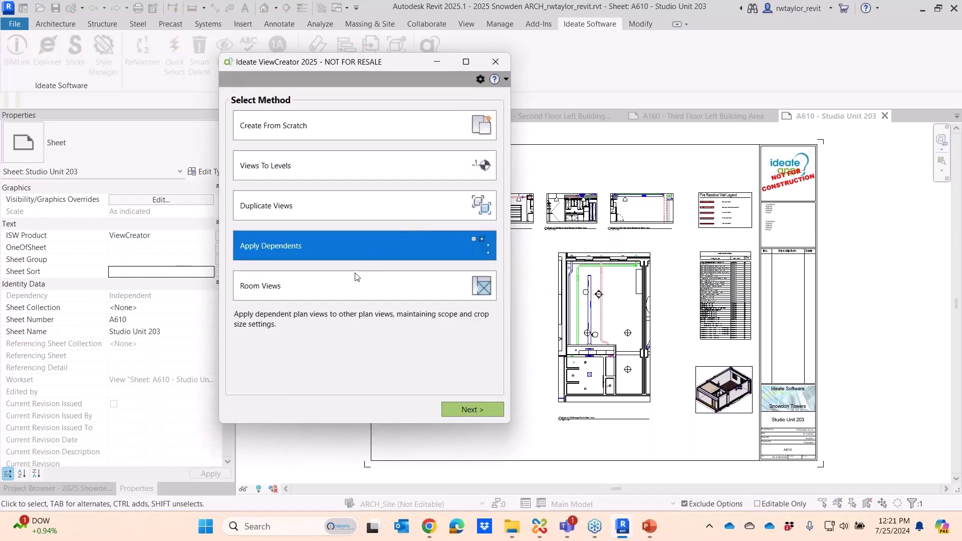
pyautogui.click(334, 293)
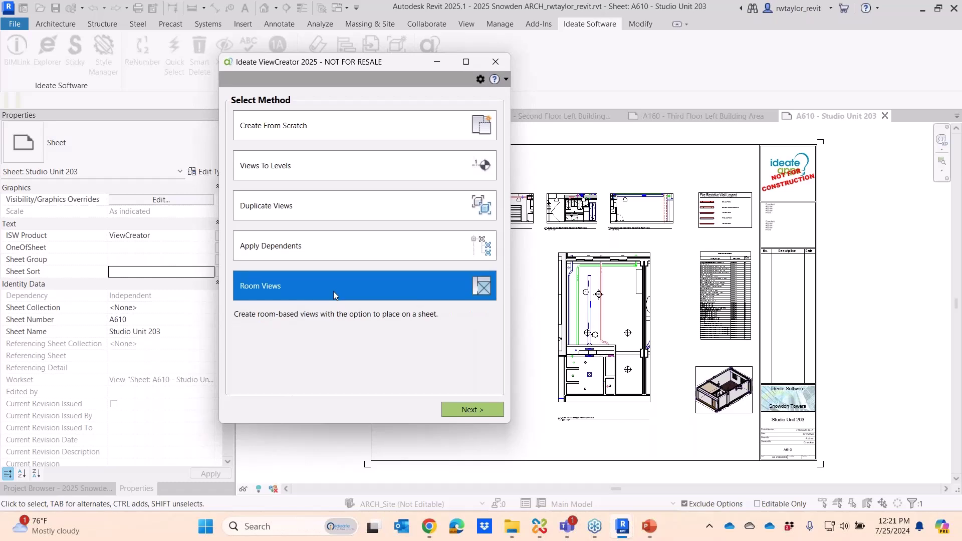
pyautogui.click(472, 410)
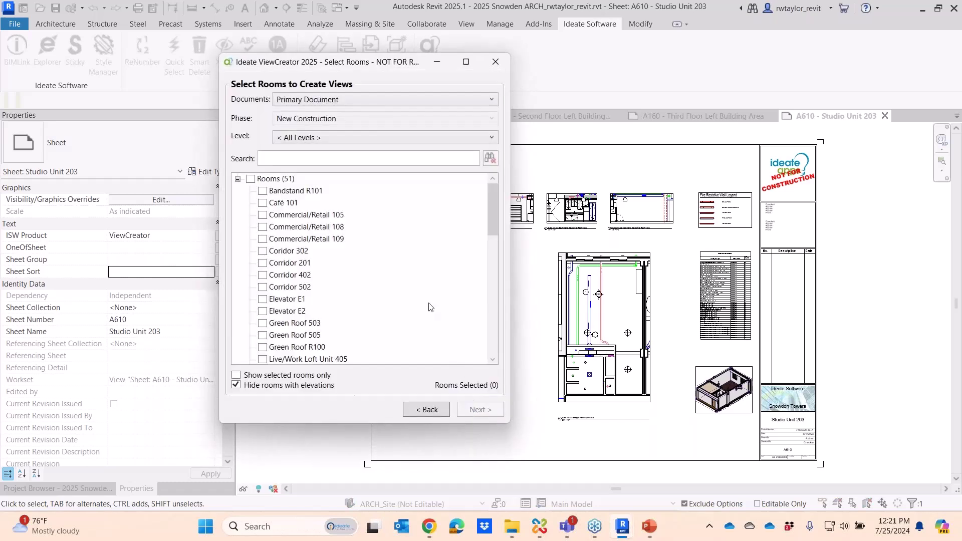
# Filter the room list by "stu", select Studio Unit 304 and Studio Unit 404, and continue to the layout choice.
pyautogui.click(298, 161)
pyautogui.write('stu')
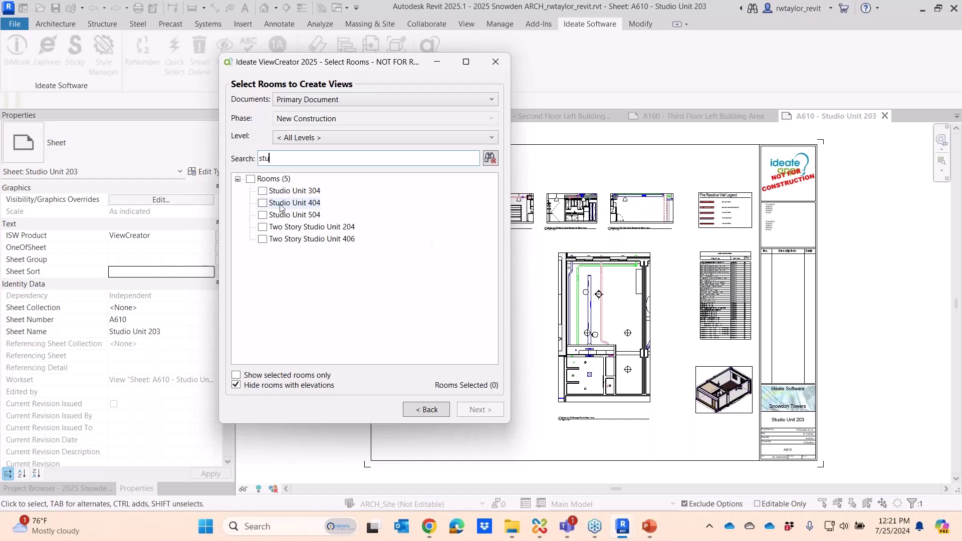
pyautogui.click(262, 192)
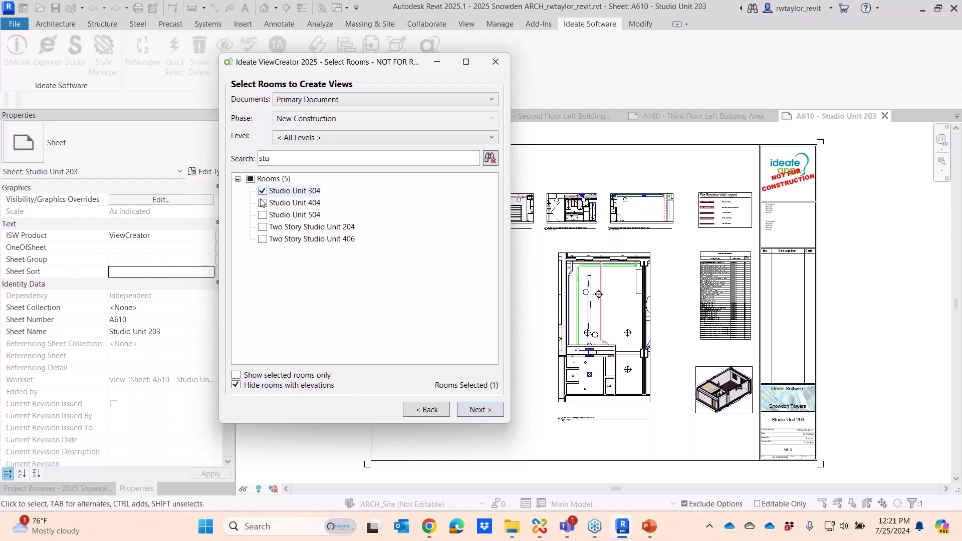
pyautogui.click(262, 204)
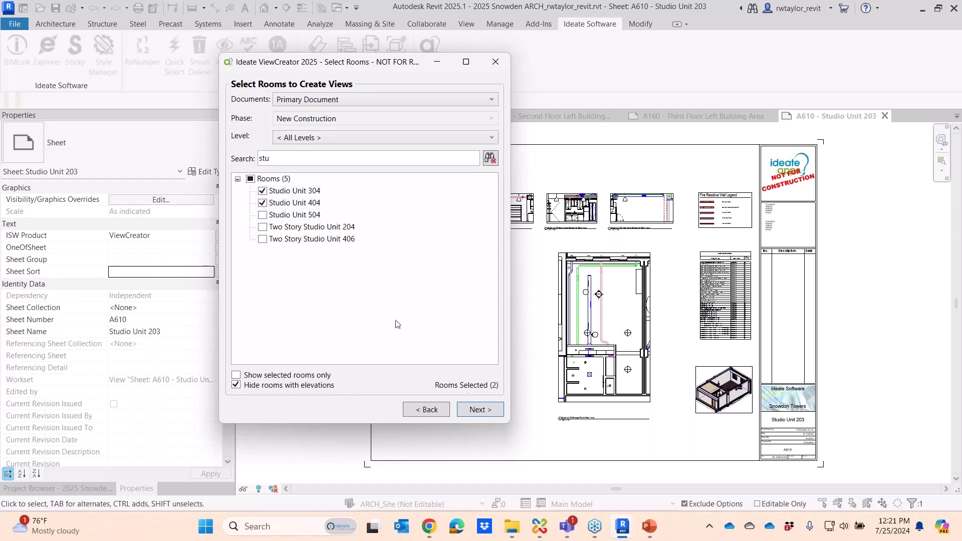
pyautogui.click(480, 414)
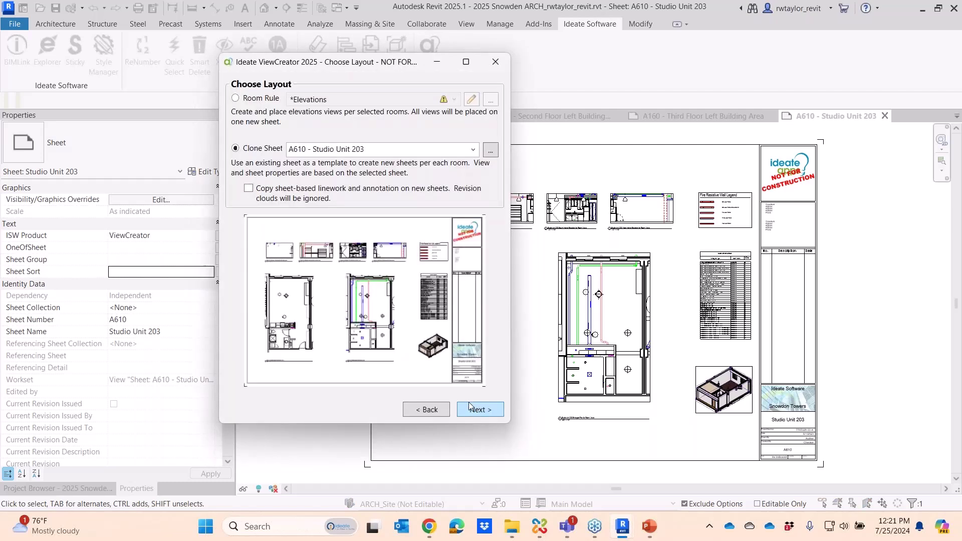
# Try the Room Rule layout with the All rule in place of the cloned sheet layout.
pyautogui.moveTo(310, 251)
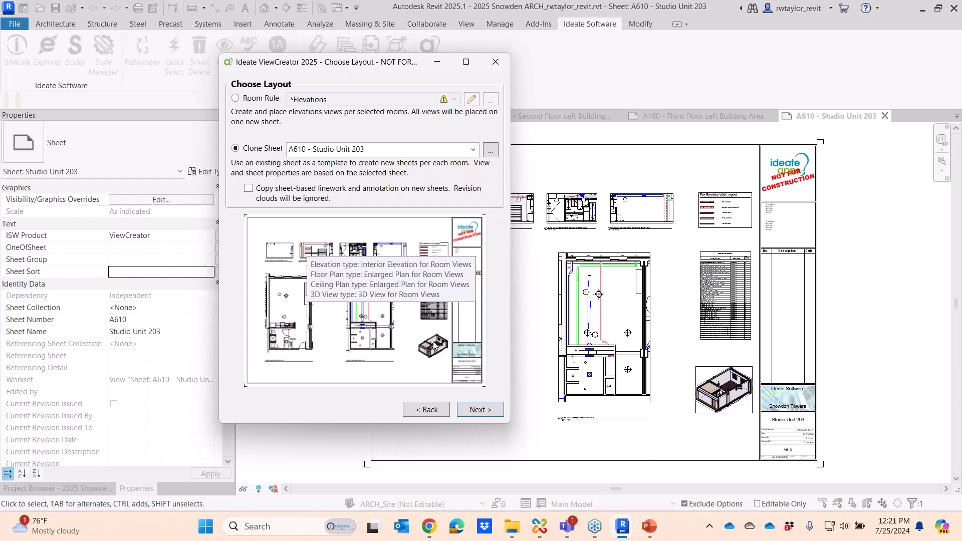
pyautogui.click(235, 99)
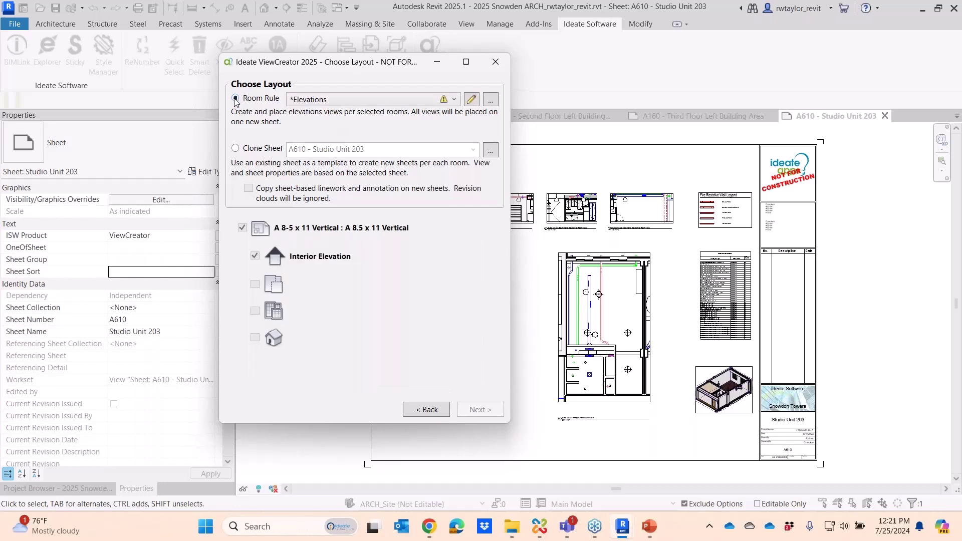
pyautogui.click(416, 101)
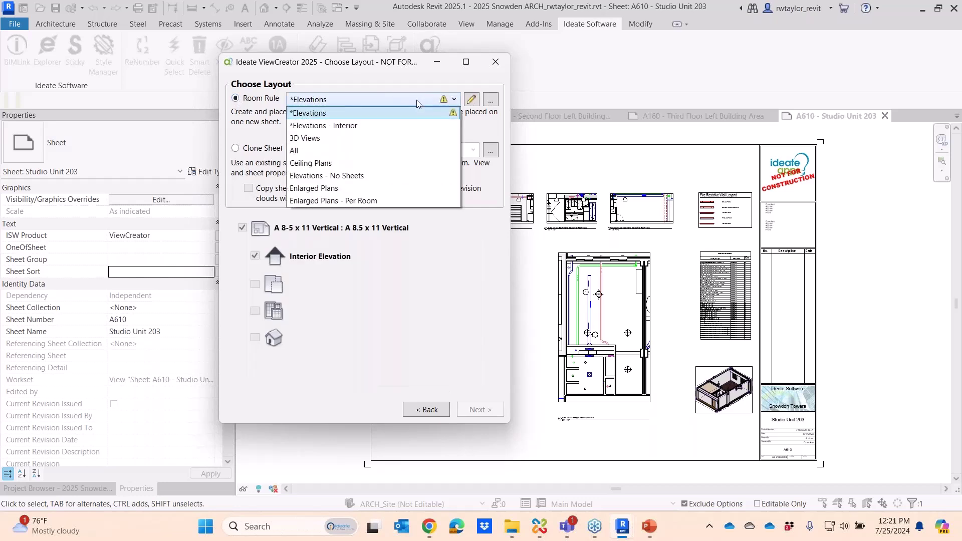
pyautogui.click(345, 151)
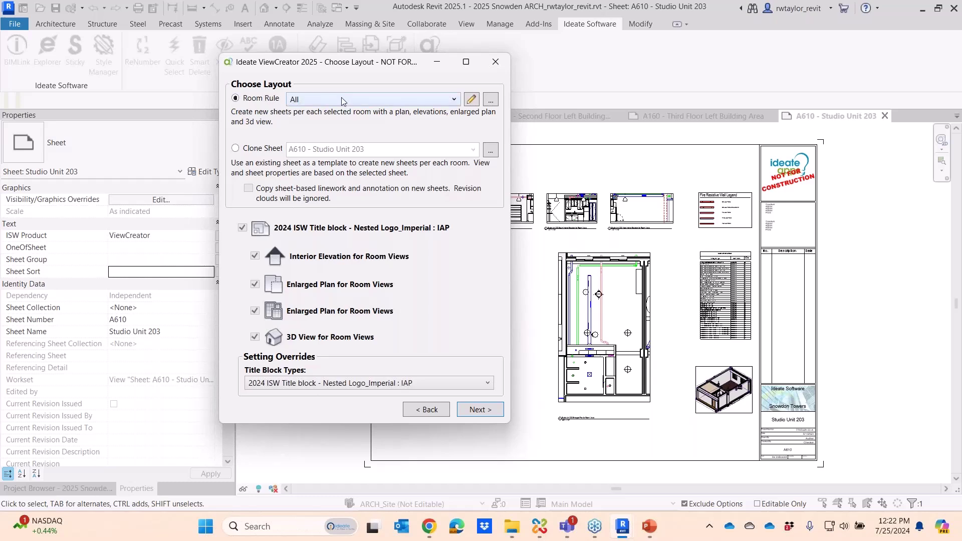
# Choose cloning of sheet A610 - Studio Unit 203 as the layout, with sheet-based linework and annotation copied to the new sheets.
pyautogui.click(236, 148)
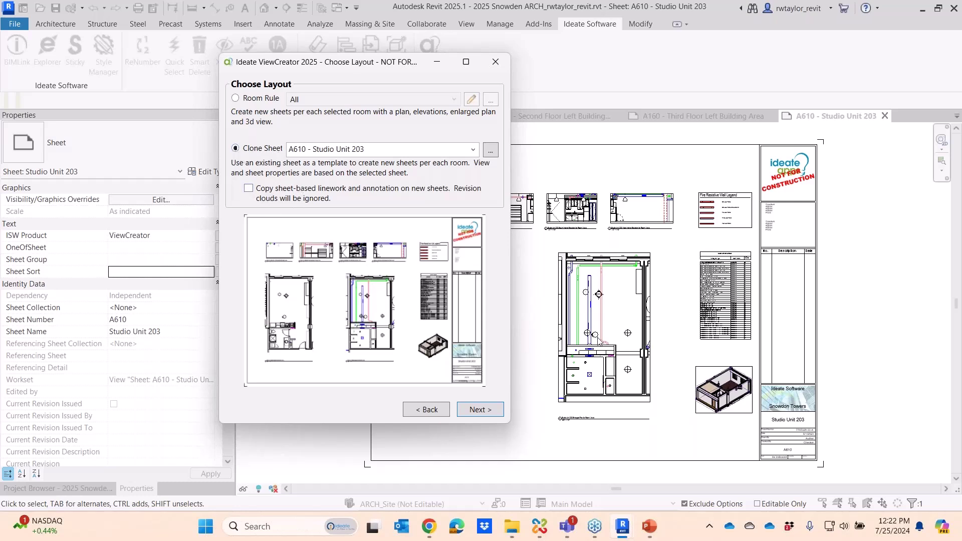
pyautogui.click(249, 191)
pyautogui.click(484, 412)
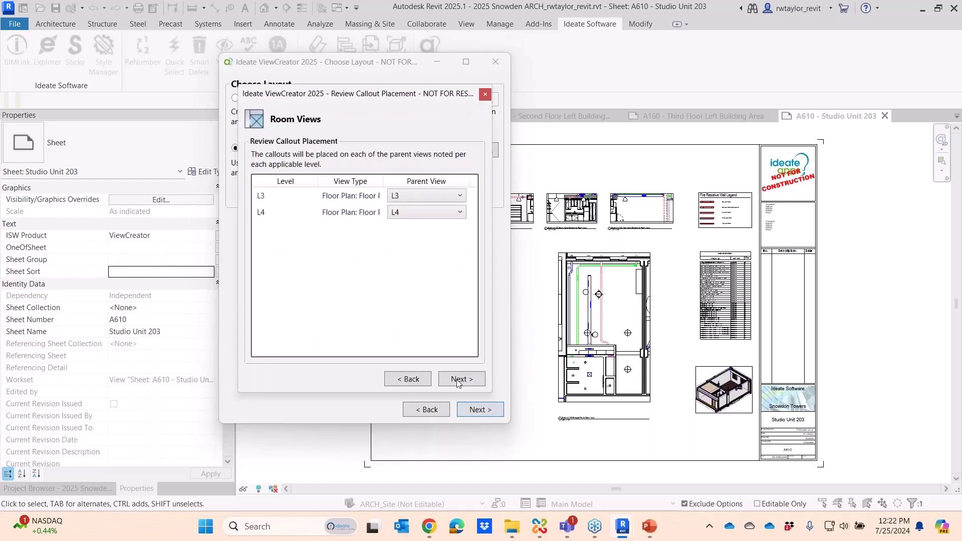
# Review the callout parent view options, keep L3 and L4 as parent views, and generate the room view preview.
pyautogui.moveTo(491, 230); pyautogui.dragTo(604, 234)
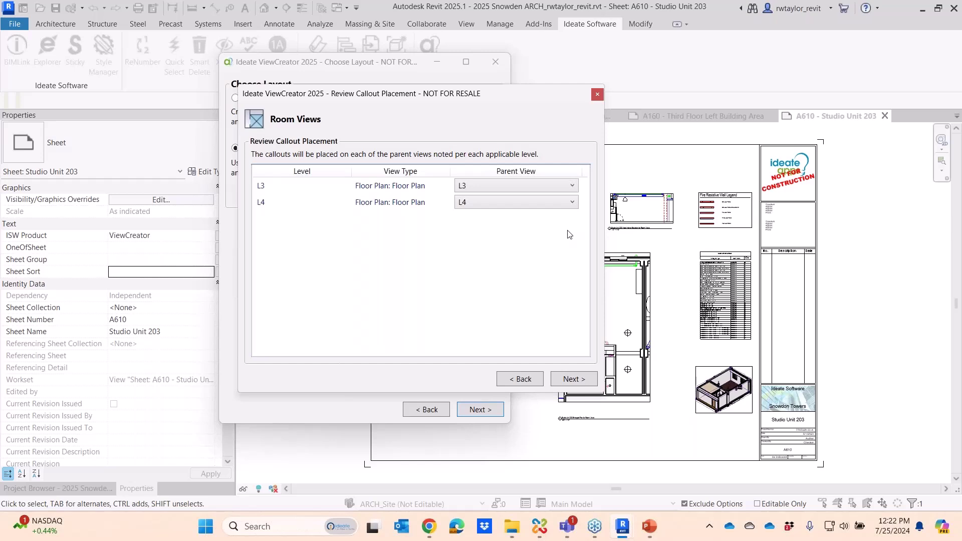
pyautogui.click(556, 186)
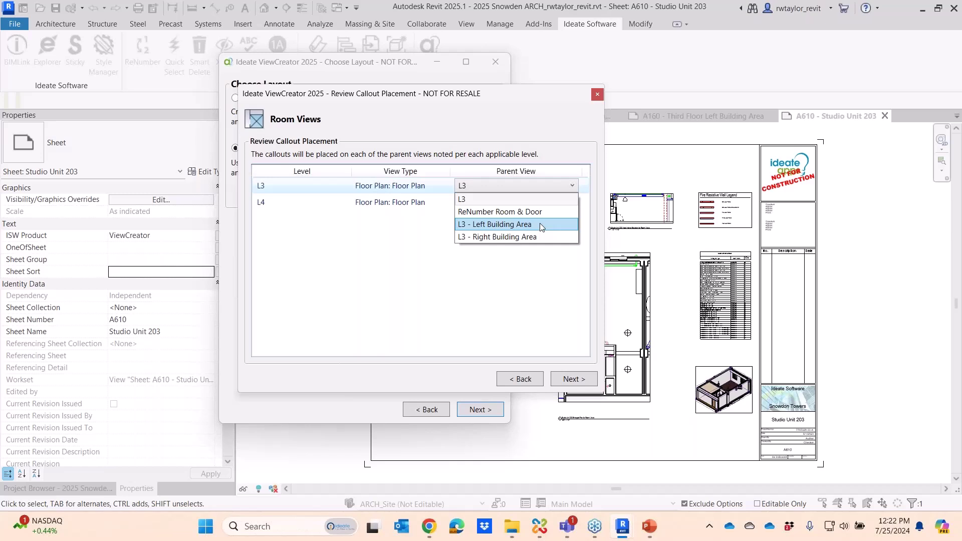
pyautogui.click(519, 197)
pyautogui.click(518, 200)
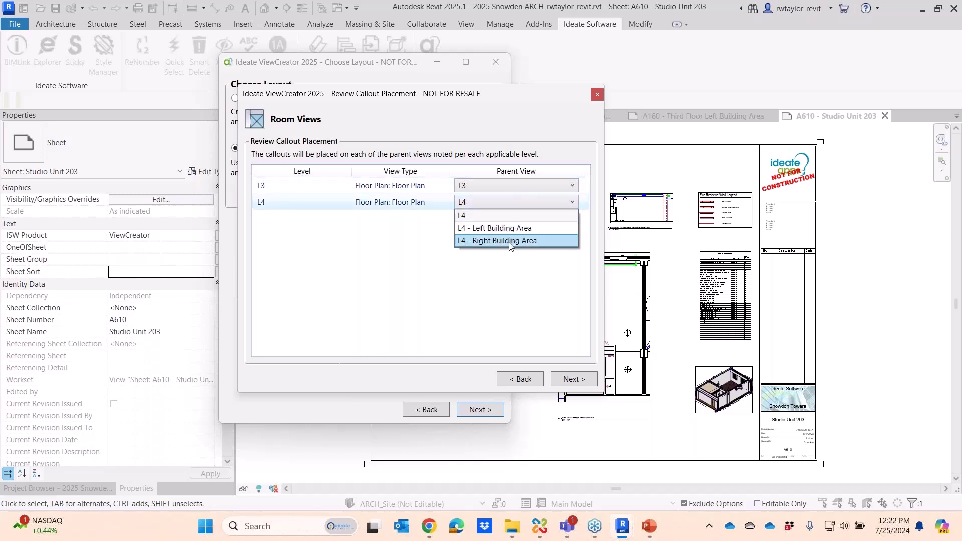
pyautogui.click(485, 215)
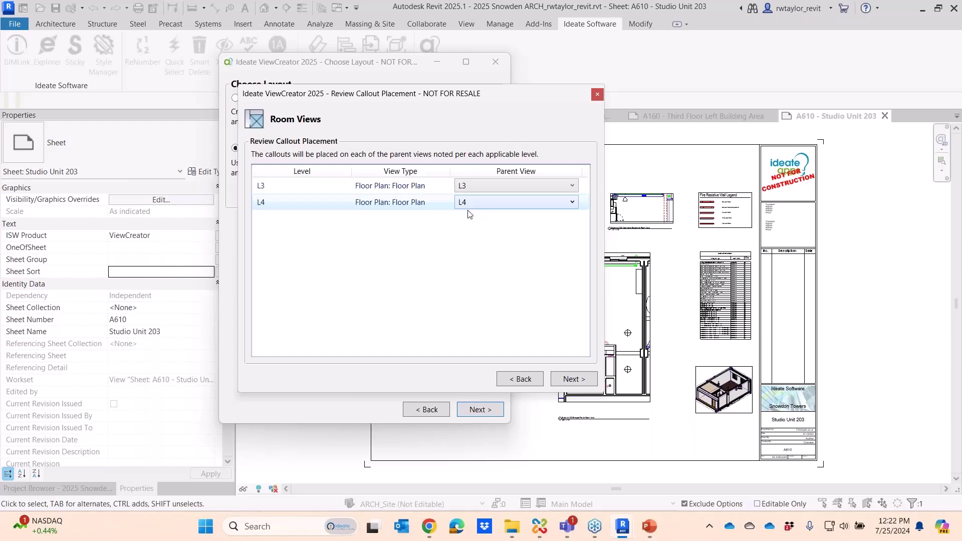
pyautogui.click(574, 379)
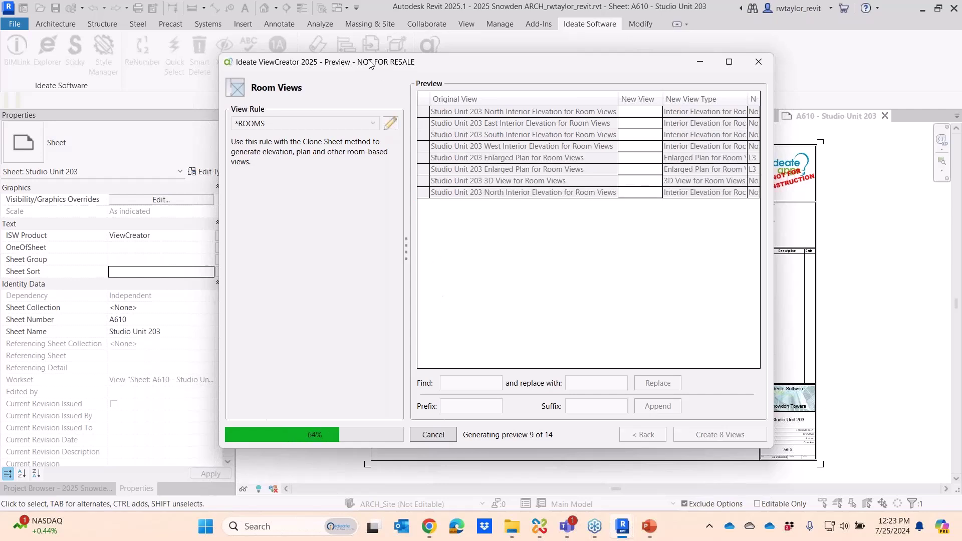
# Replace "Studio" with "Condo" in the new view names and create the 14 views with their sheets.
pyautogui.moveTo(337, 61); pyautogui.dragTo(271, 65)
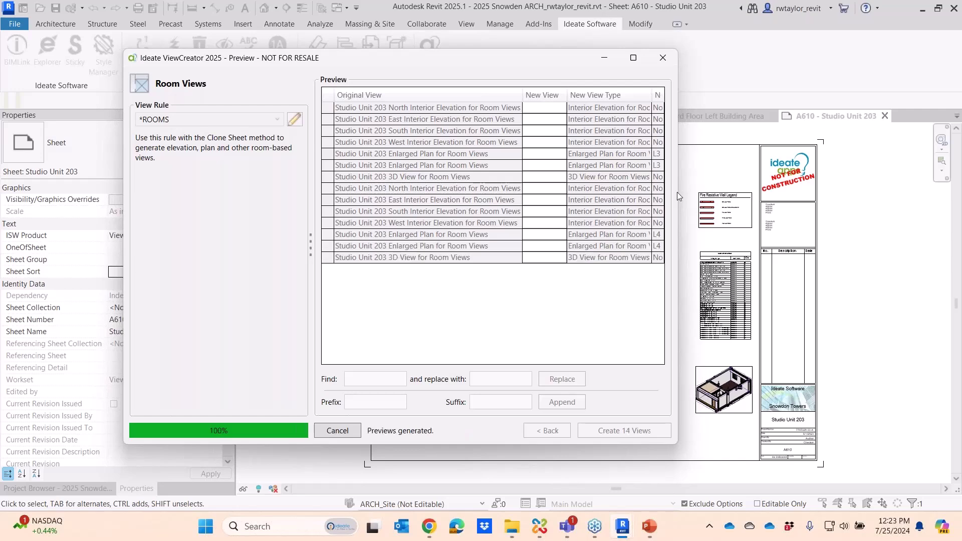
pyautogui.moveTo(680, 191); pyautogui.dragTo(877, 206)
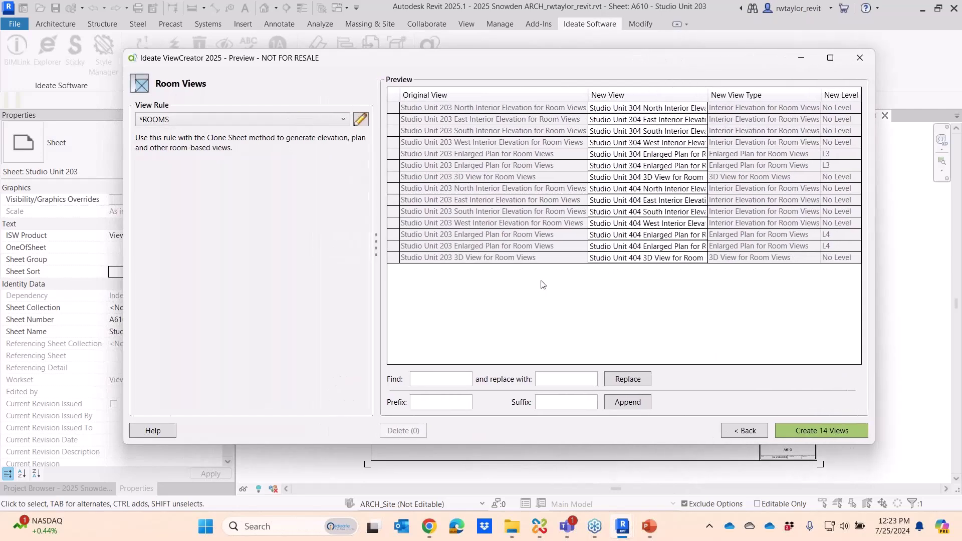
pyautogui.click(426, 377)
pyautogui.click(566, 378)
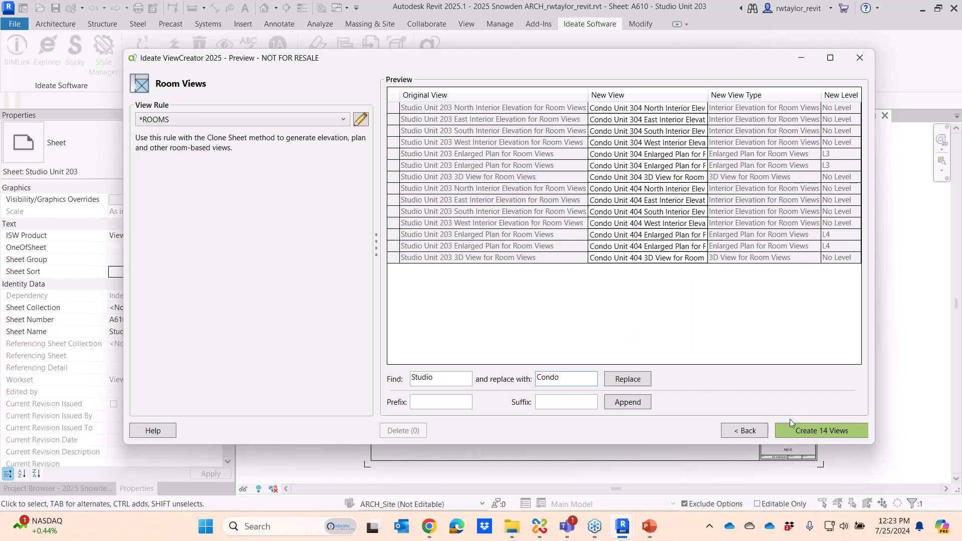
pyautogui.click(812, 433)
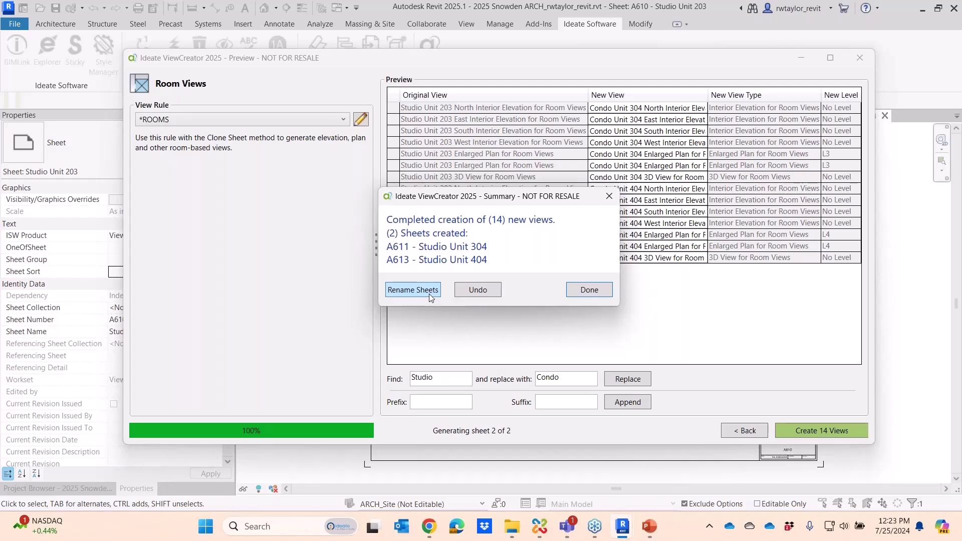
pyautogui.click(575, 290)
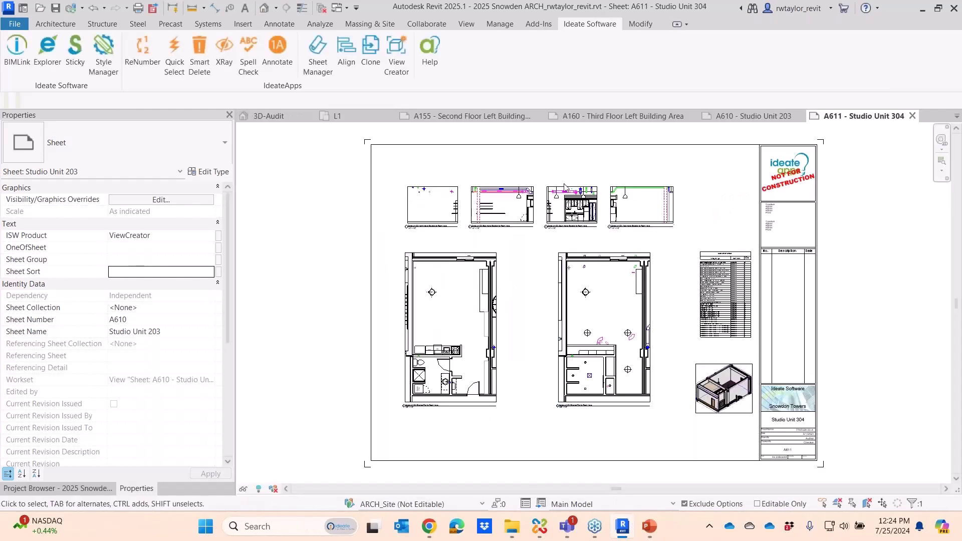
# Open the new sheet A613 - Studio Unit 404 from the SheetManager sheet list and clear the sheet area for viewing.
pyautogui.click(317, 60)
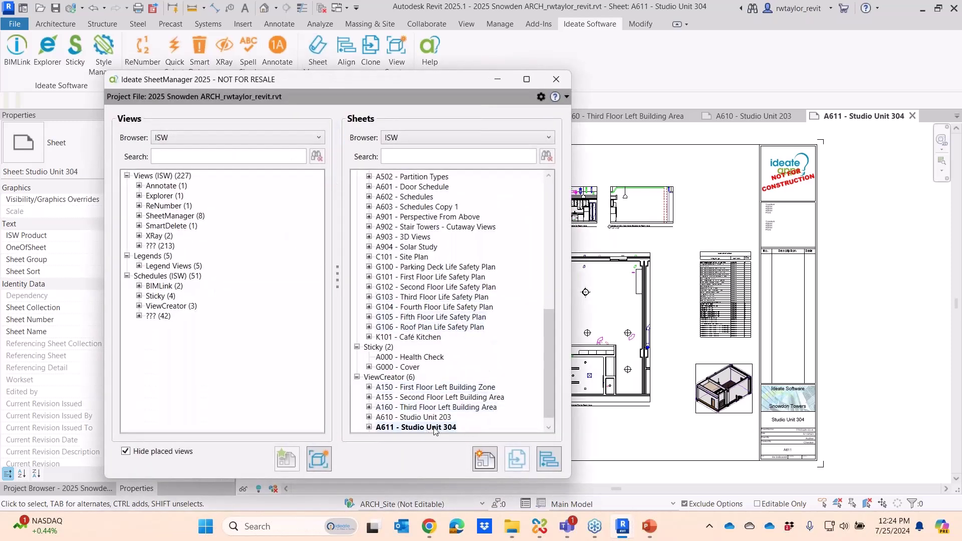
pyautogui.scroll(-1, 545, 390)
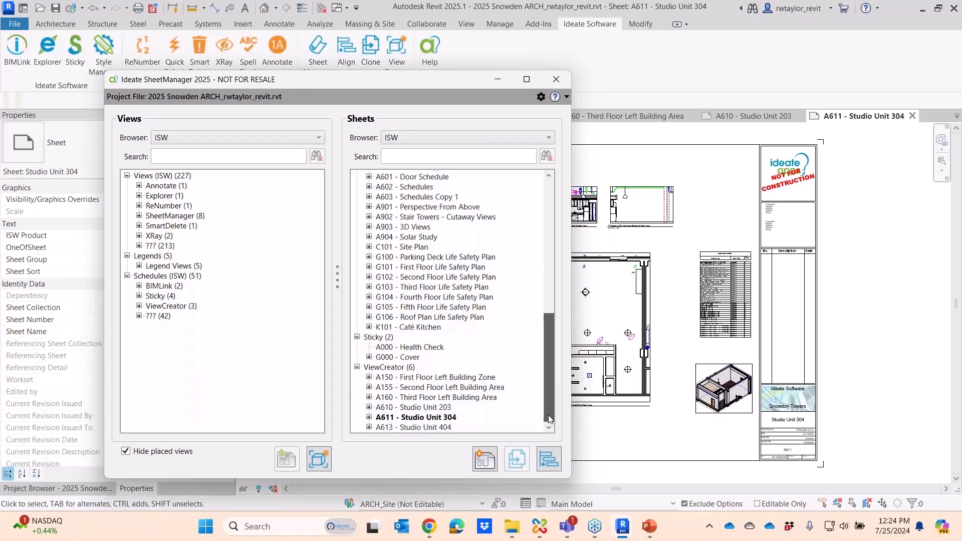
pyautogui.click(441, 428)
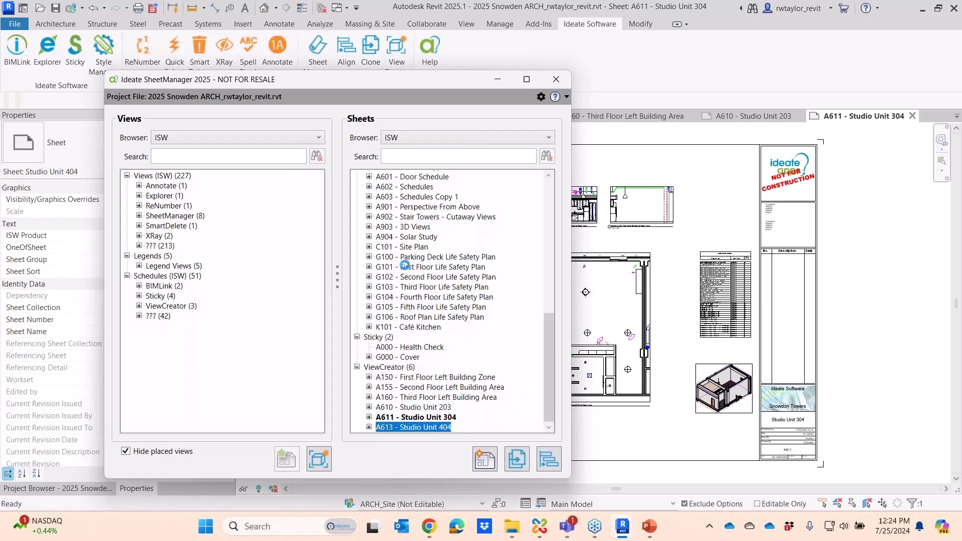
pyautogui.moveTo(355, 82); pyautogui.dragTo(614, 482)
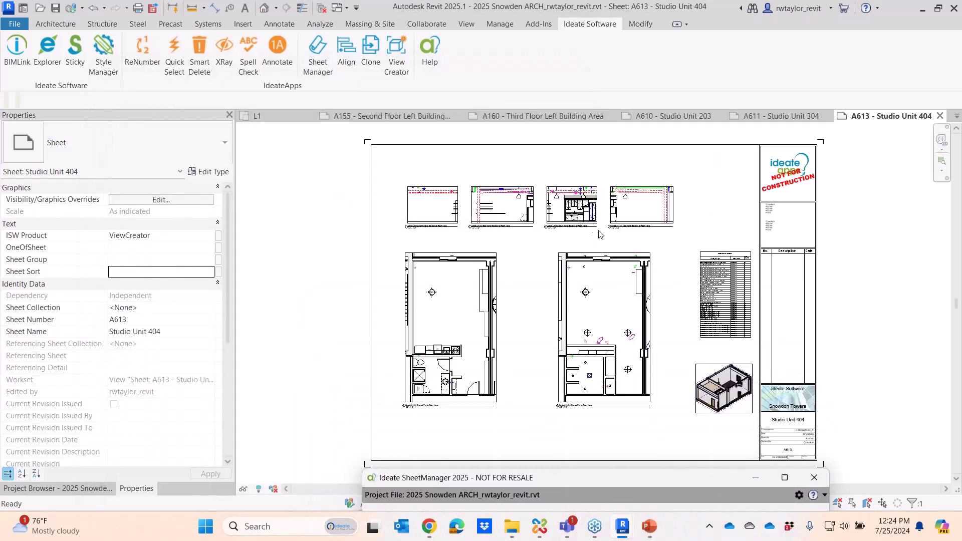
# Compare the room schedules on sheets A610, A611 and A613, checking each schedule's title and room numbers.
pyautogui.click(691, 116)
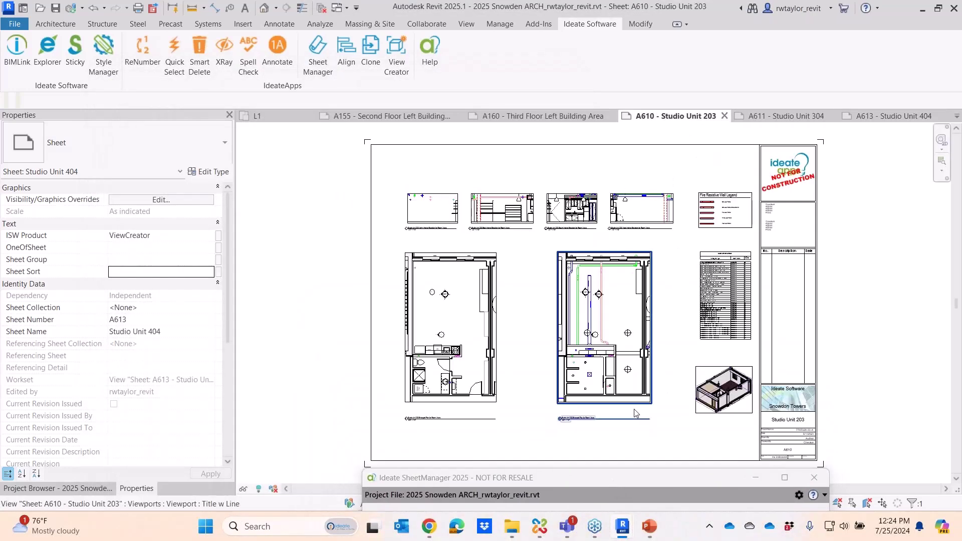
pyautogui.scroll(3, 738, 262)
pyautogui.scroll(4, 740, 258)
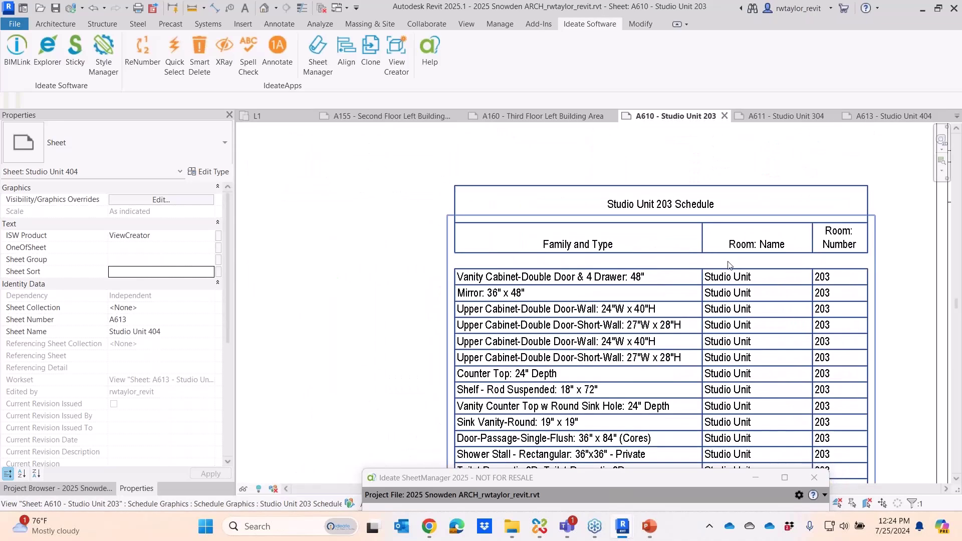
pyautogui.scroll(-5, 685, 209)
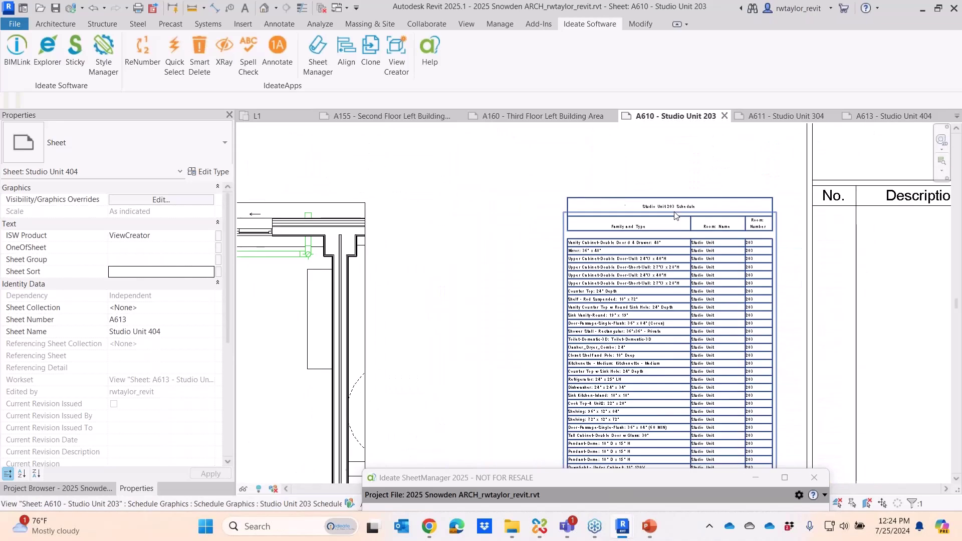
pyautogui.click(775, 116)
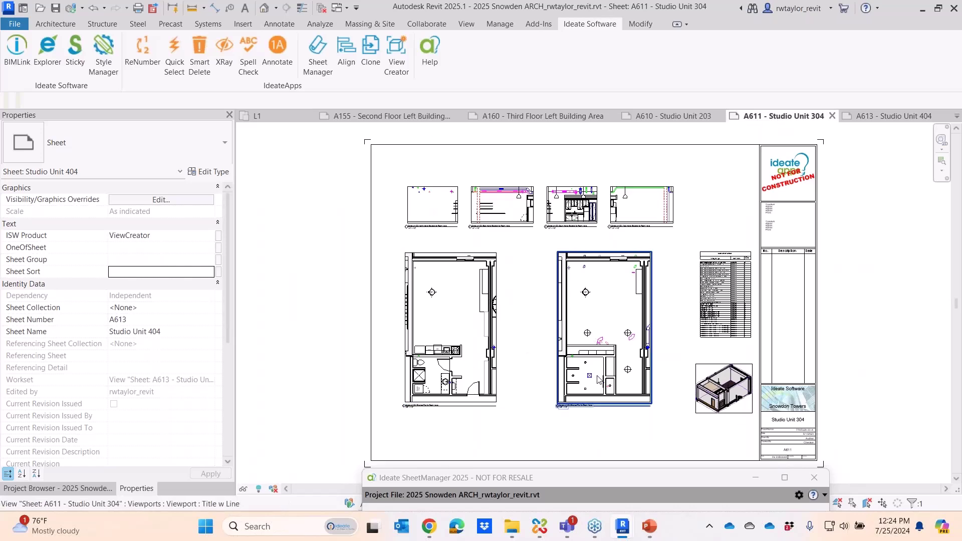
pyautogui.scroll(8, 755, 289)
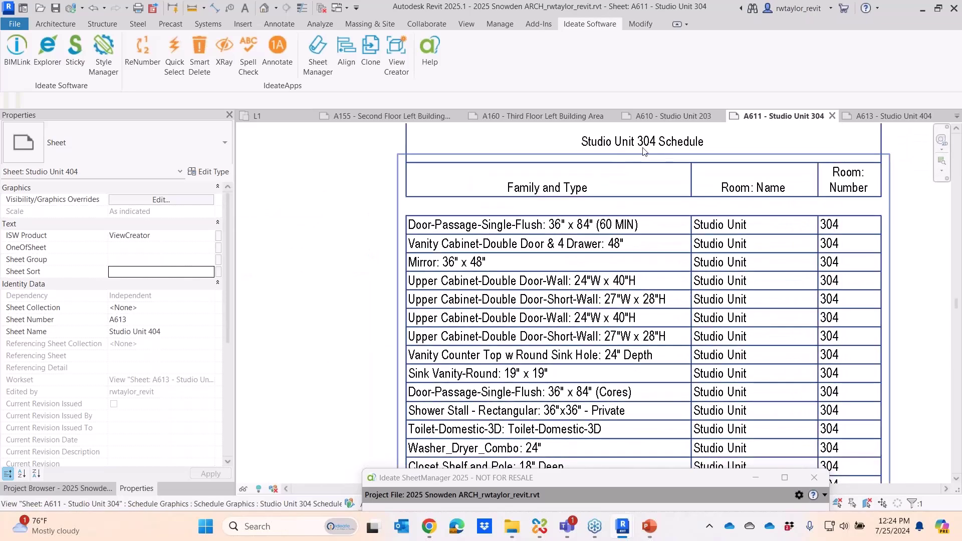
pyautogui.click(877, 116)
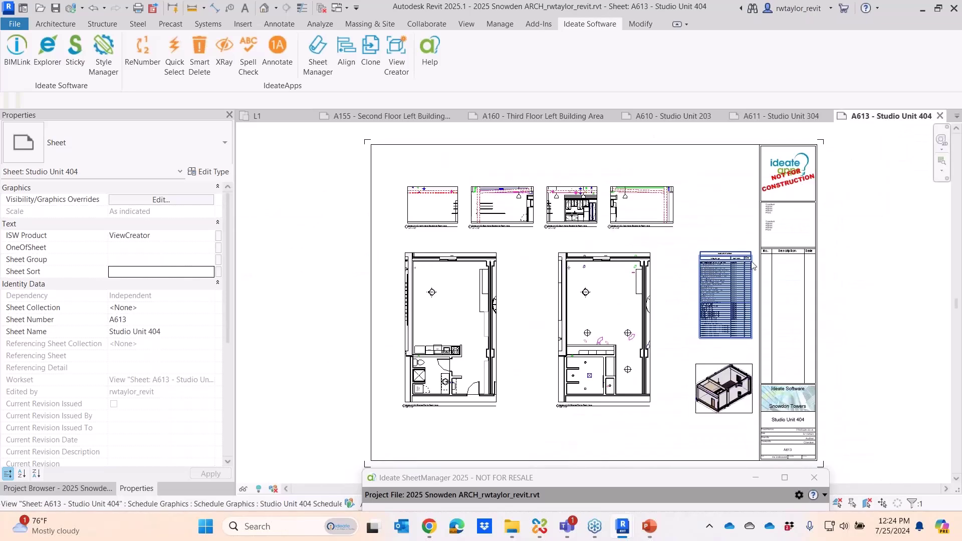
pyautogui.scroll(8, 716, 253)
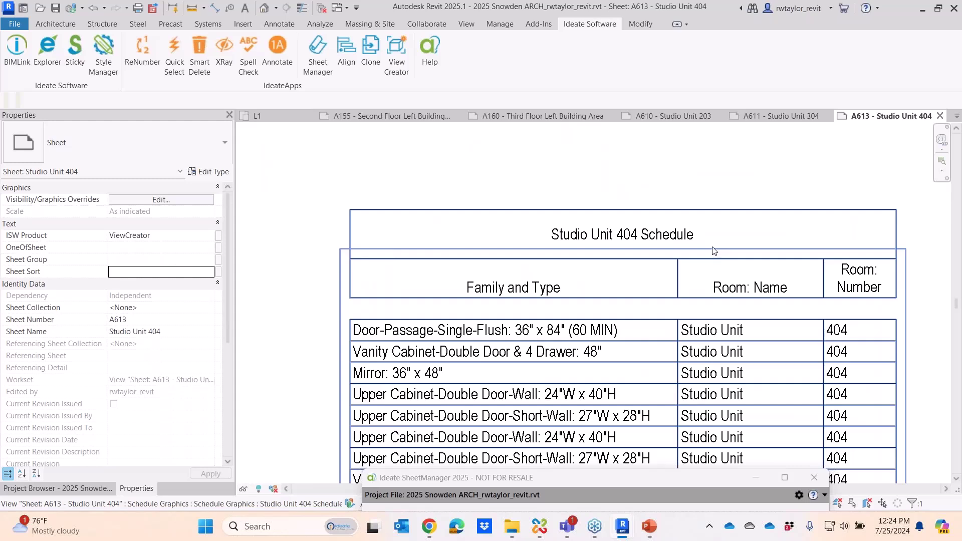
# Examine the overall layout of sheet A613 and take a closer look at its 3D room view.
pyautogui.scroll(-8, 715, 250)
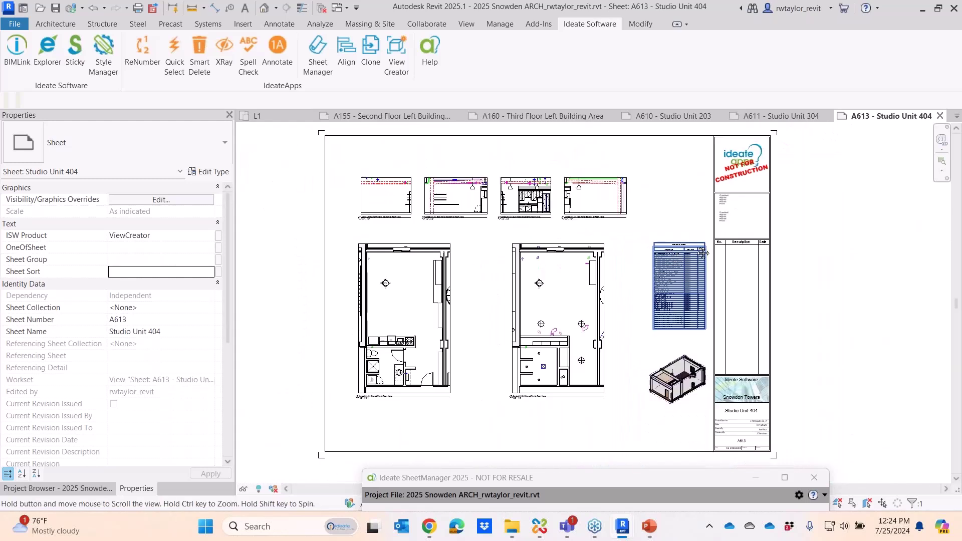
pyautogui.moveTo(688, 258); pyautogui.dragTo(715, 243, button='middle')
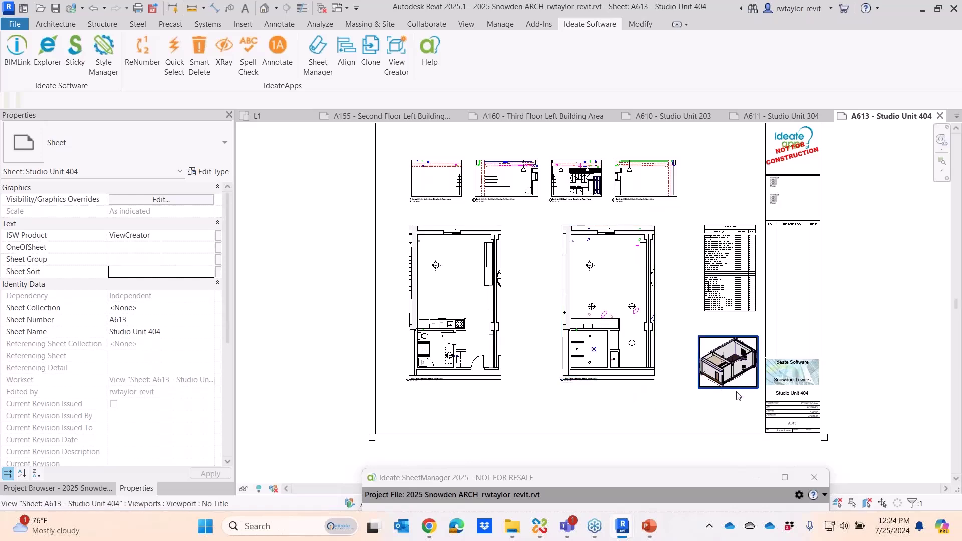
pyautogui.scroll(5, 732, 404)
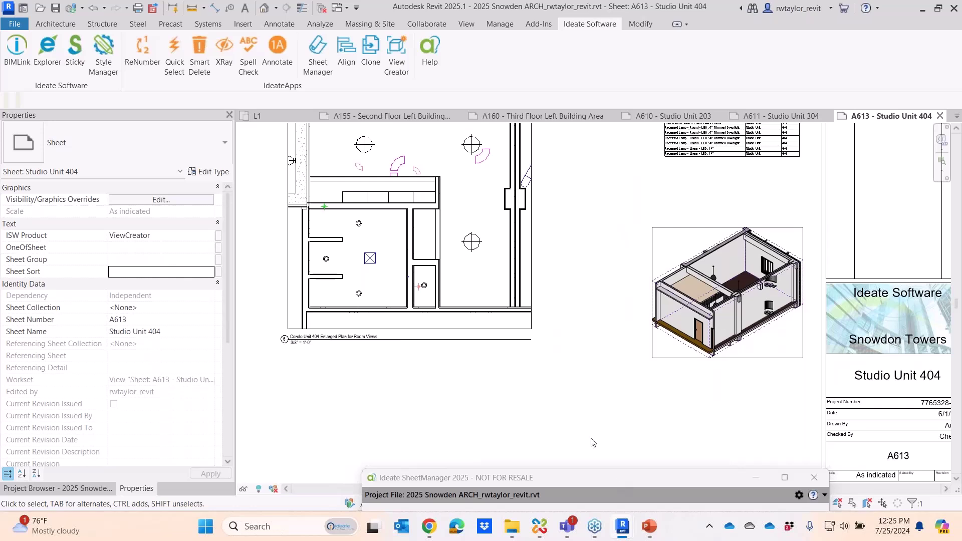
# Close SheetManager and fit the whole A613 sheet in the drawing area.
pyautogui.moveTo(709, 482); pyautogui.dragTo(610, 250)
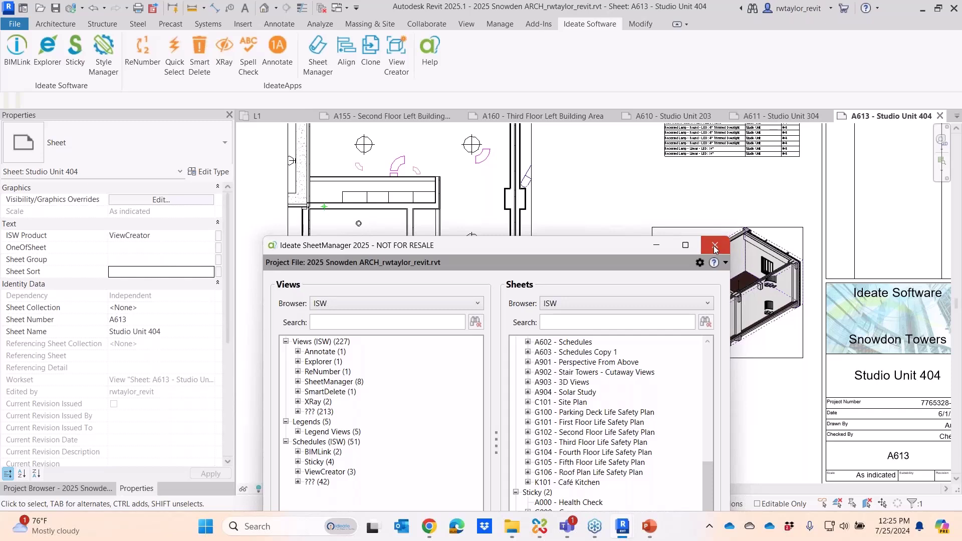
pyautogui.click(715, 249)
pyautogui.rightClick(600, 250)
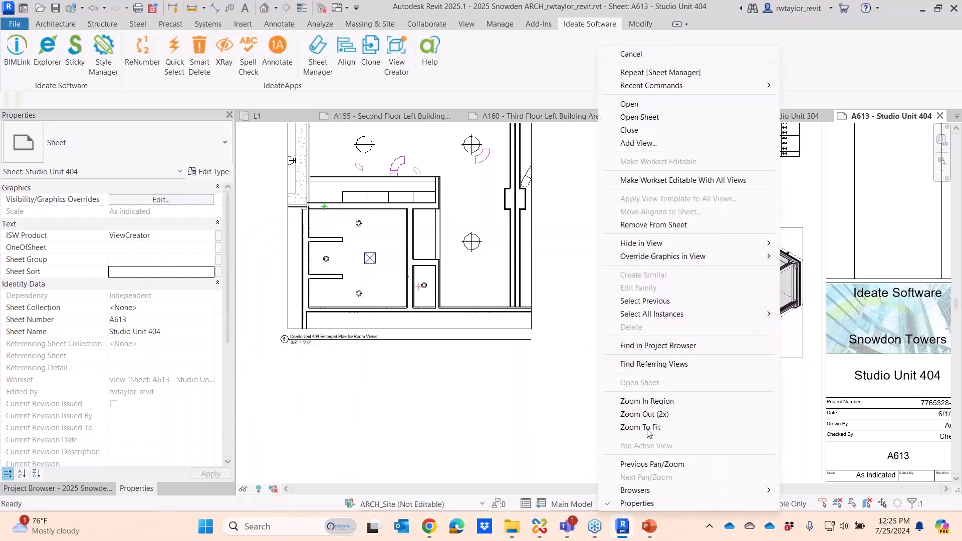
pyautogui.click(649, 428)
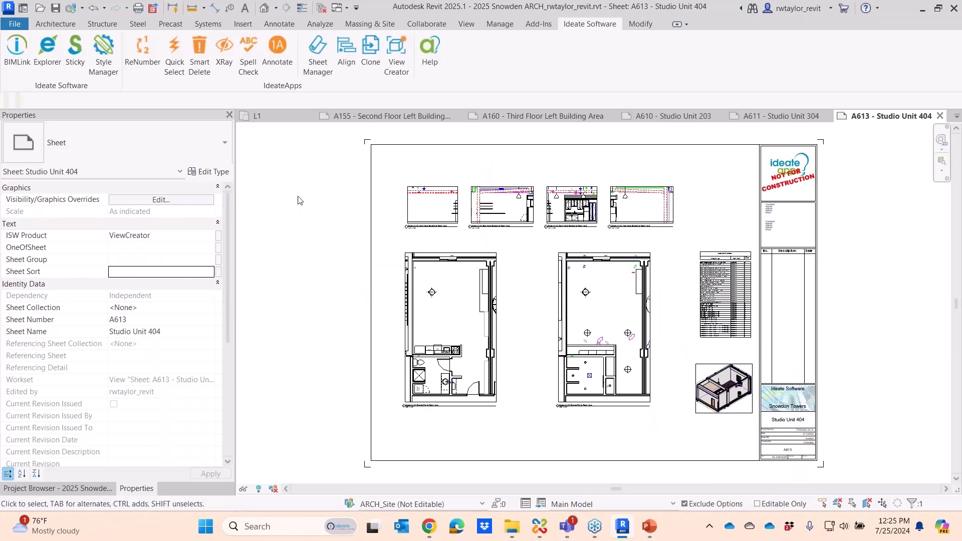
# Close the open sheets A610, A611, A613 and A160, keeping A155 open.
pyautogui.click(644, 119)
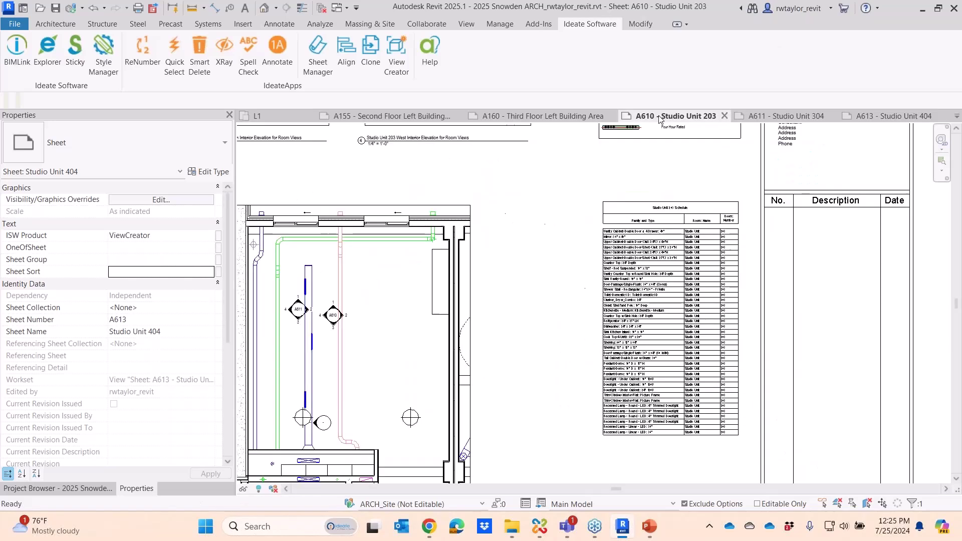
pyautogui.click(724, 116)
pyautogui.click(800, 116)
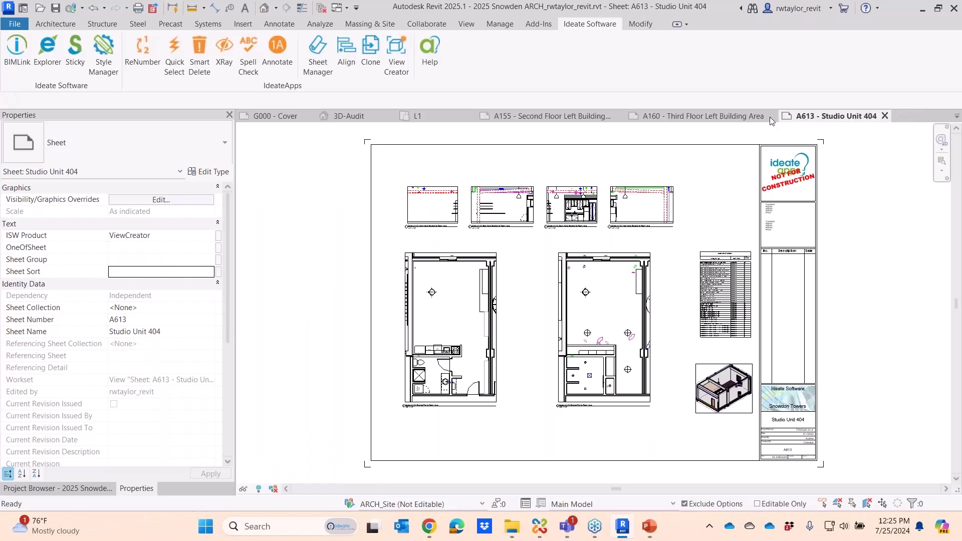
pyautogui.click(885, 116)
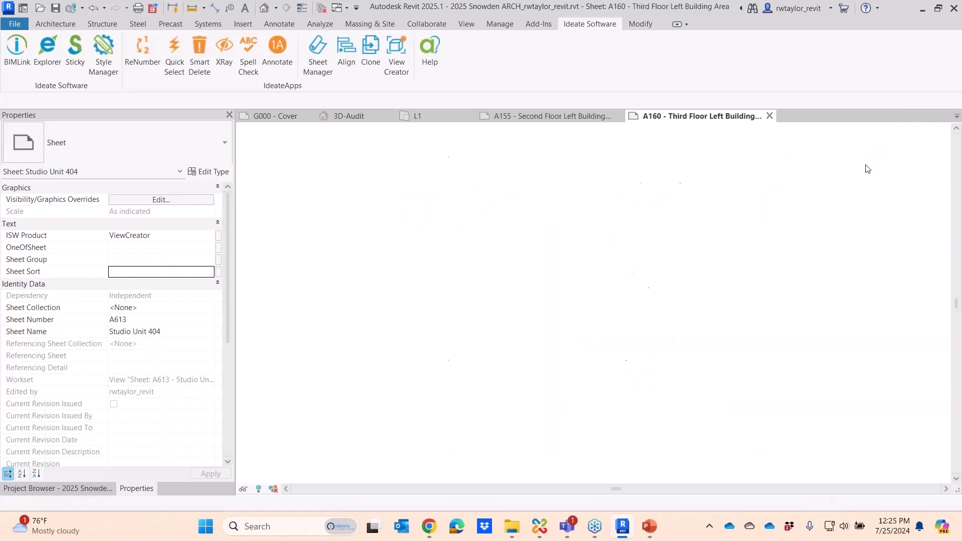
pyautogui.click(770, 116)
# Reopen SheetManager and show the ViewCreator group in its sheet list.
pyautogui.click(318, 58)
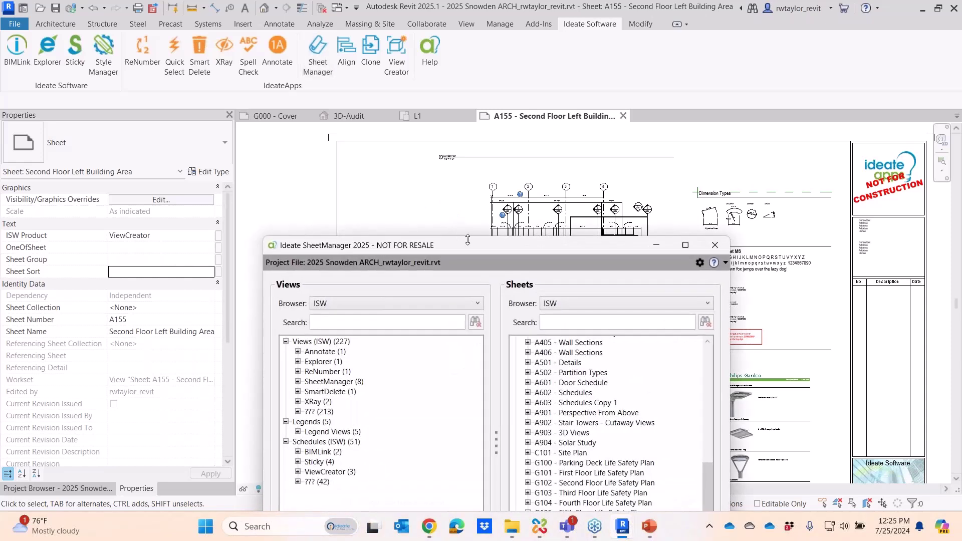
pyautogui.moveTo(466, 249); pyautogui.dragTo(371, 57)
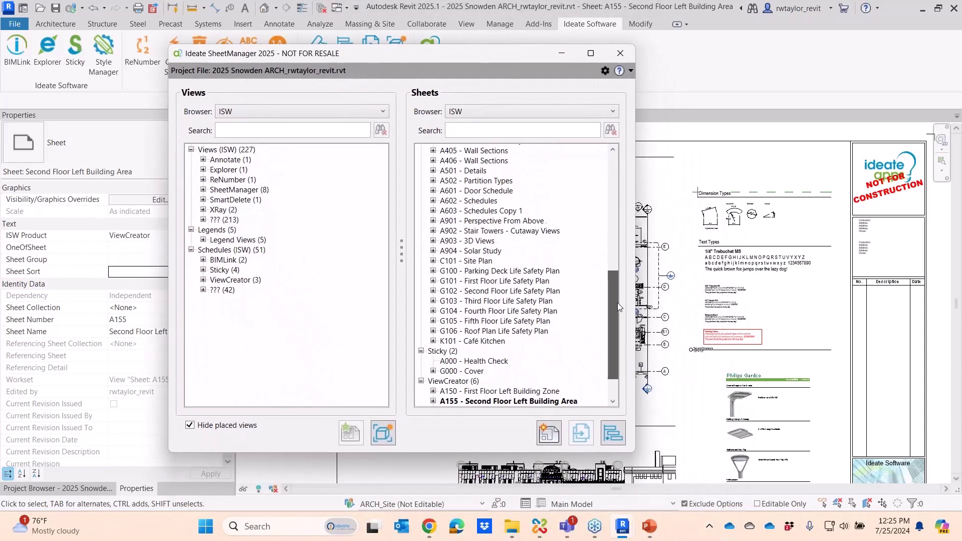
pyautogui.moveTo(617, 303); pyautogui.dragTo(625, 384)
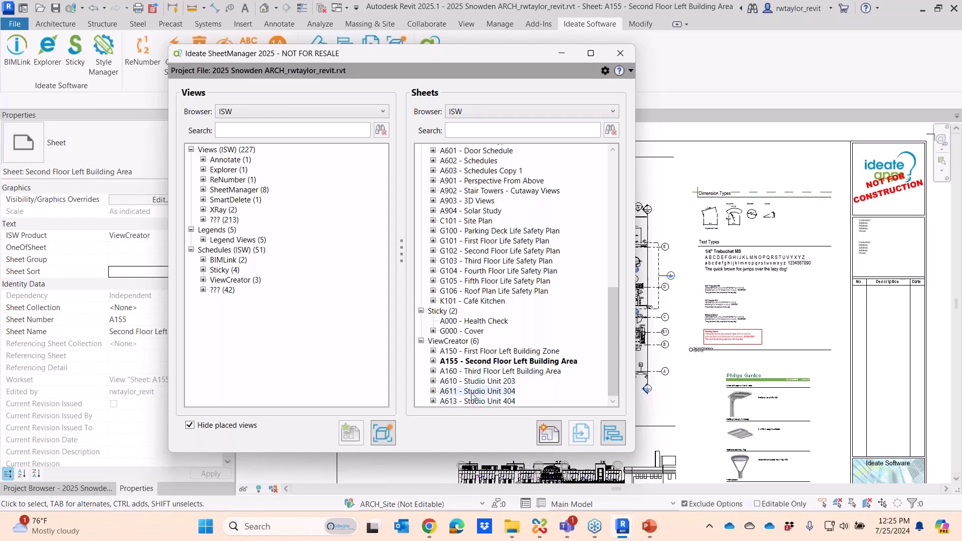
pyautogui.click(458, 351)
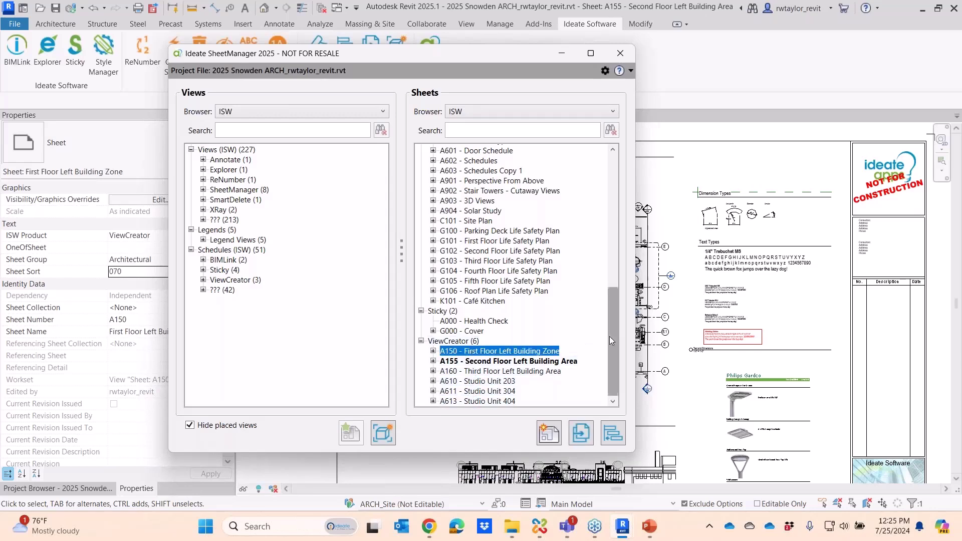
pyautogui.keyDown('shift'); pyautogui.click(471, 402); pyautogui.keyUp('shift')
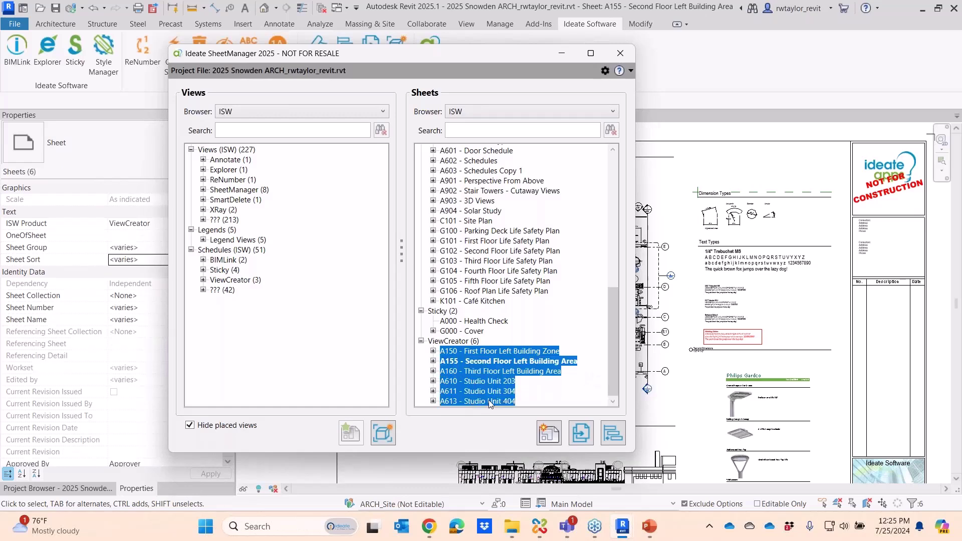
pyautogui.rightClick(535, 390)
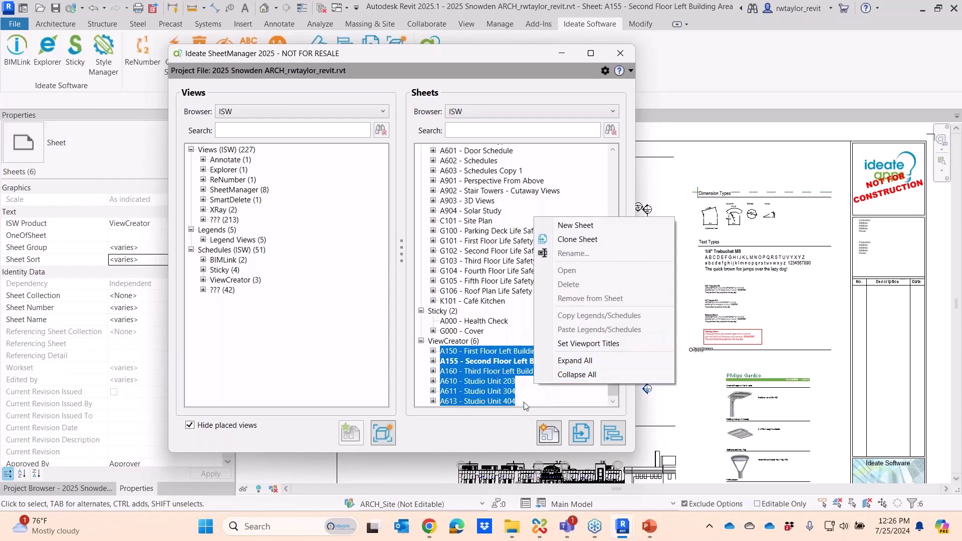
pyautogui.press('Escape')
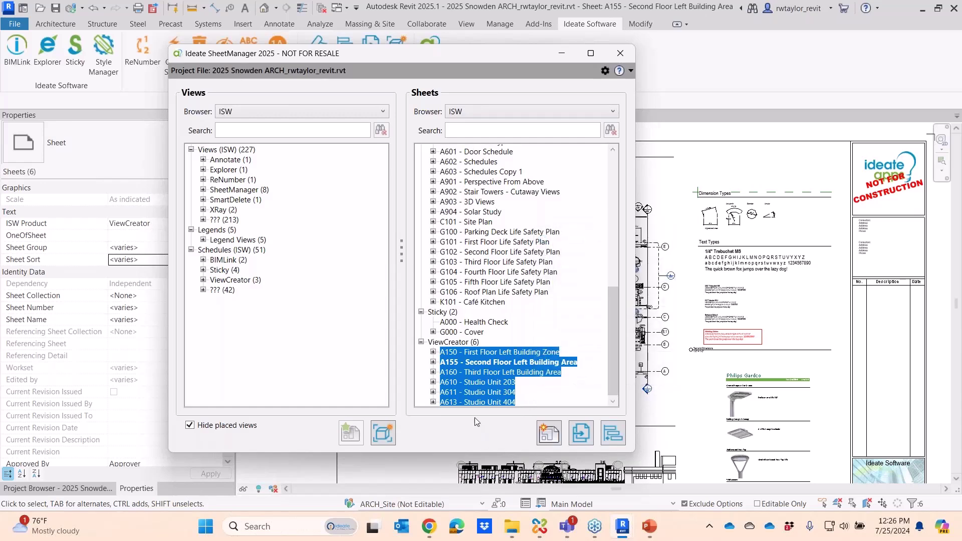
pyautogui.moveTo(609, 335); pyautogui.dragTo(615, 363)
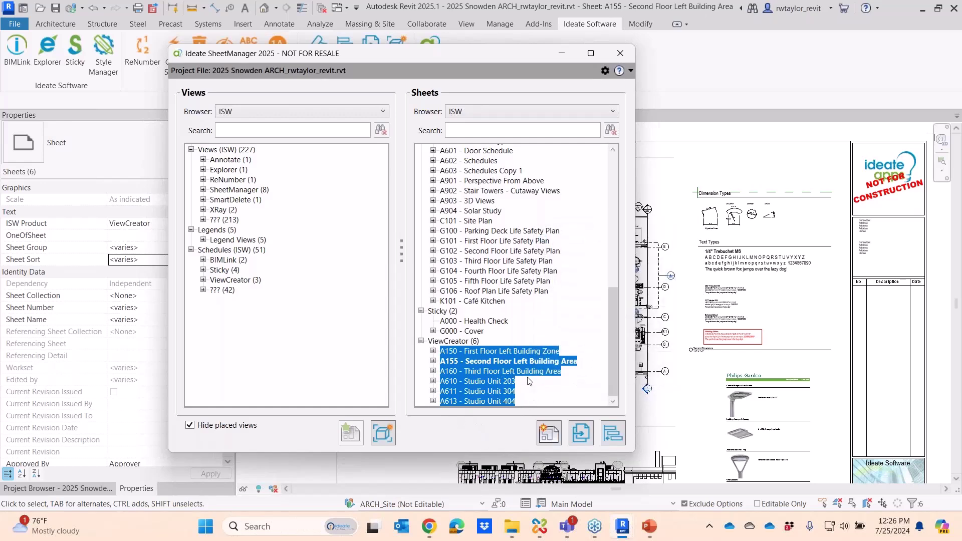
pyautogui.click(663, 410)
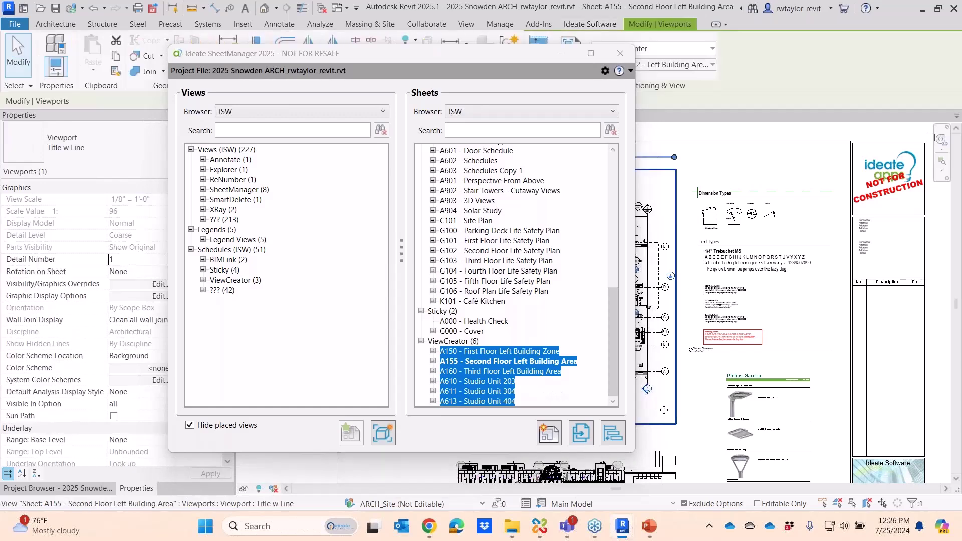
# Select all six sheets in the ViewCreator group, A150 through A613, and open them for batch renaming.
pyautogui.click(461, 353)
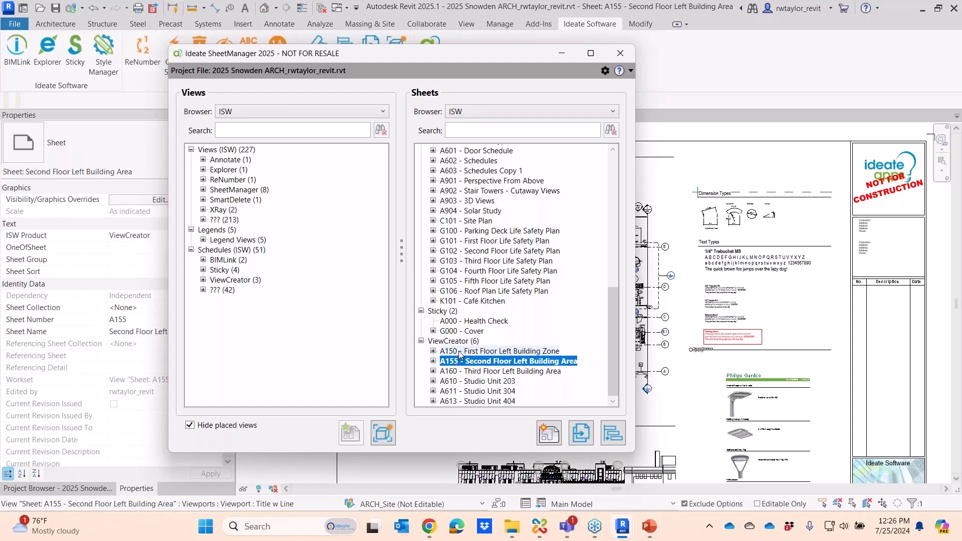
pyautogui.keyDown('shift'); pyautogui.click(468, 404); pyautogui.keyUp('shift')
pyautogui.rightClick(461, 381)
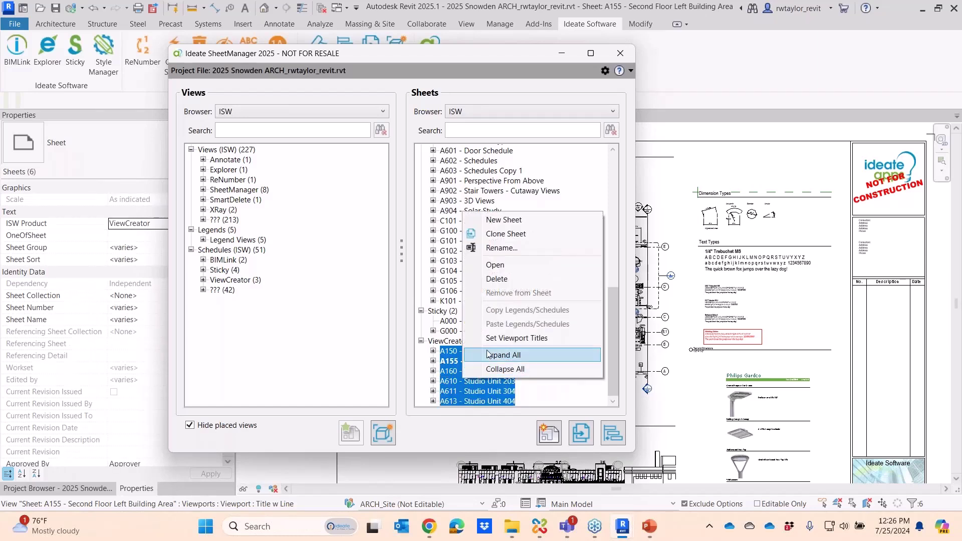
pyautogui.click(511, 248)
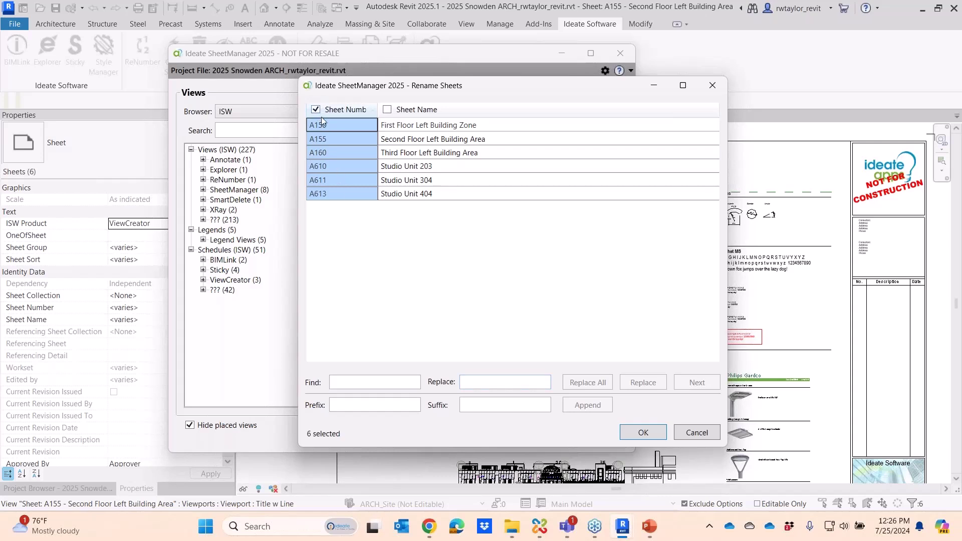
# Renumber the six sheets downward in sequence as A151 through A156 and apply the new numbers.
pyautogui.click(335, 124)
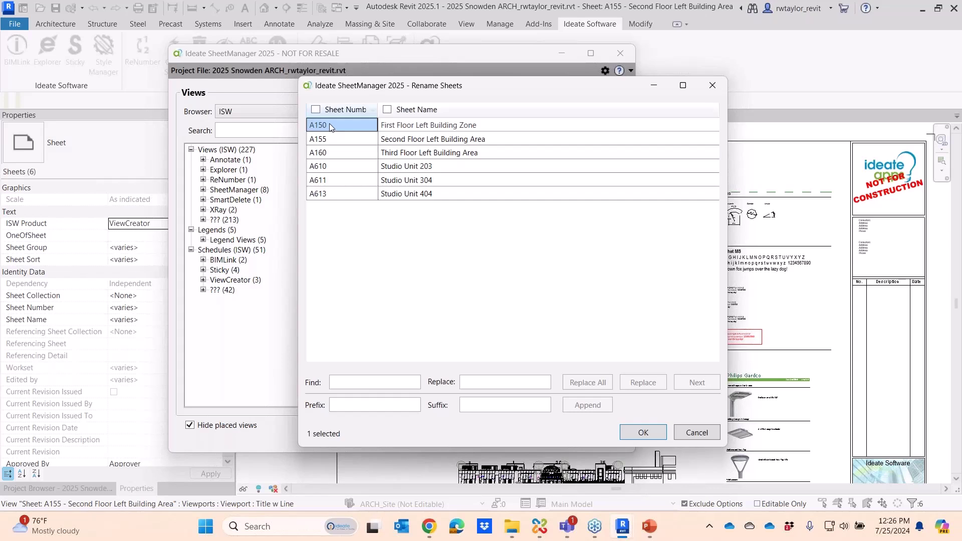
pyautogui.rightClick(329, 125)
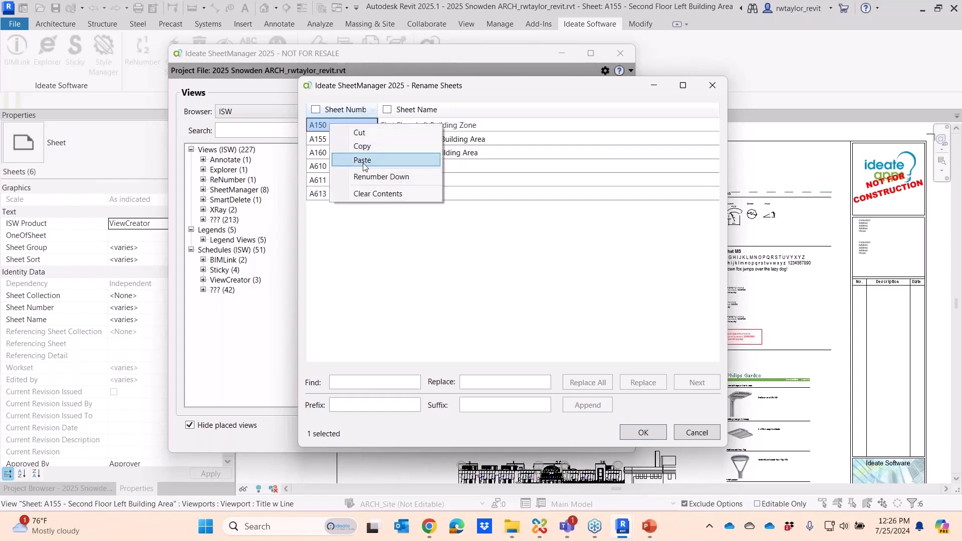
pyautogui.click(365, 177)
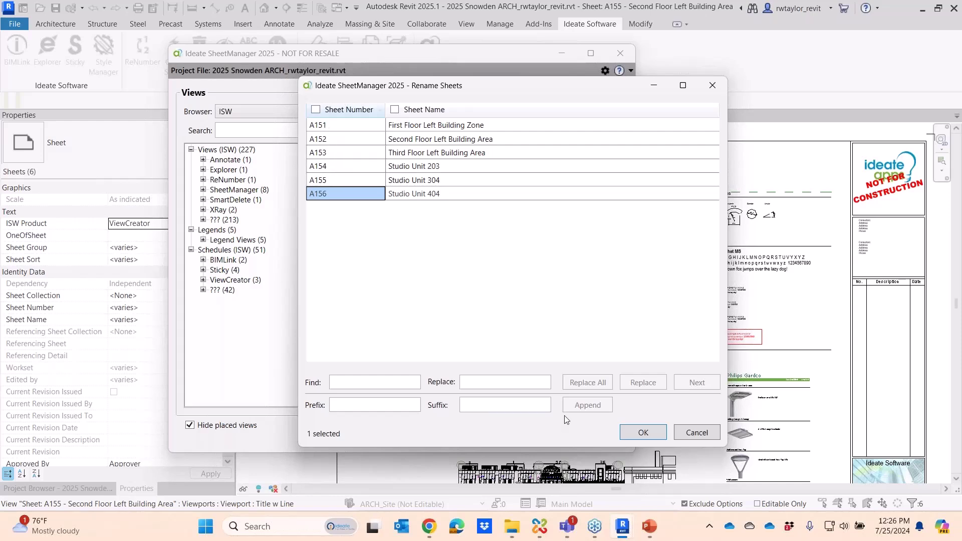
pyautogui.click(630, 435)
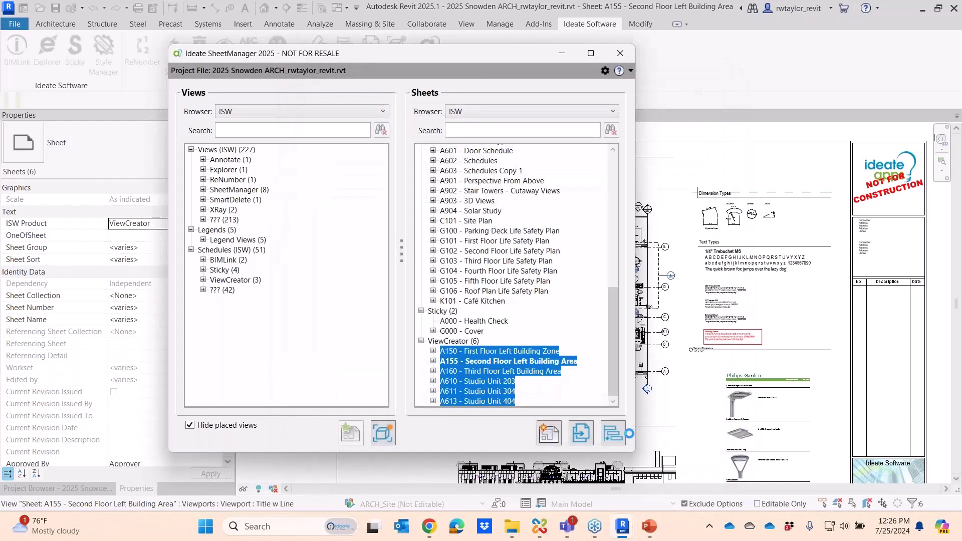
# Close SheetManager and start ViewCreator, placing its window over the sheet.
pyautogui.doubleClick(446, 361)
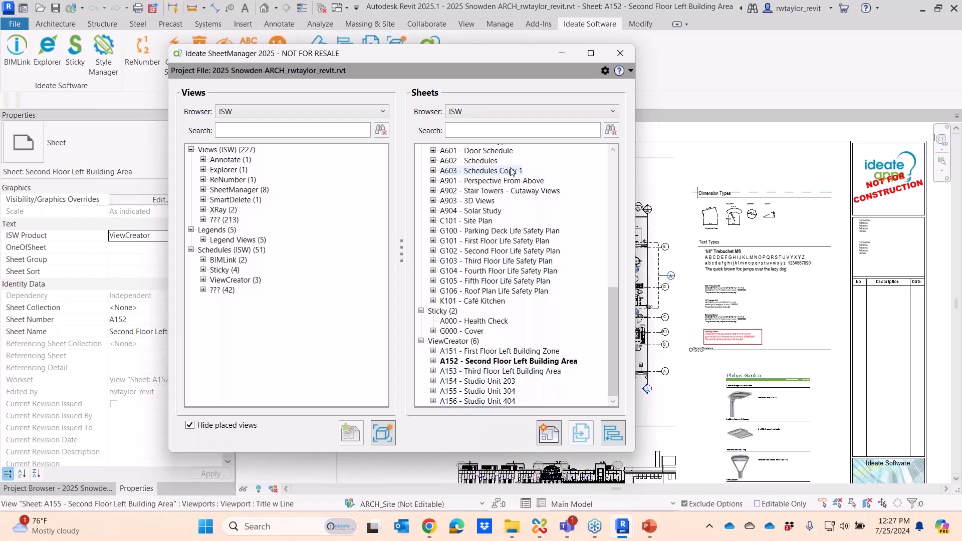
pyautogui.moveTo(418, 54); pyautogui.dragTo(443, 55)
pyautogui.click(649, 58)
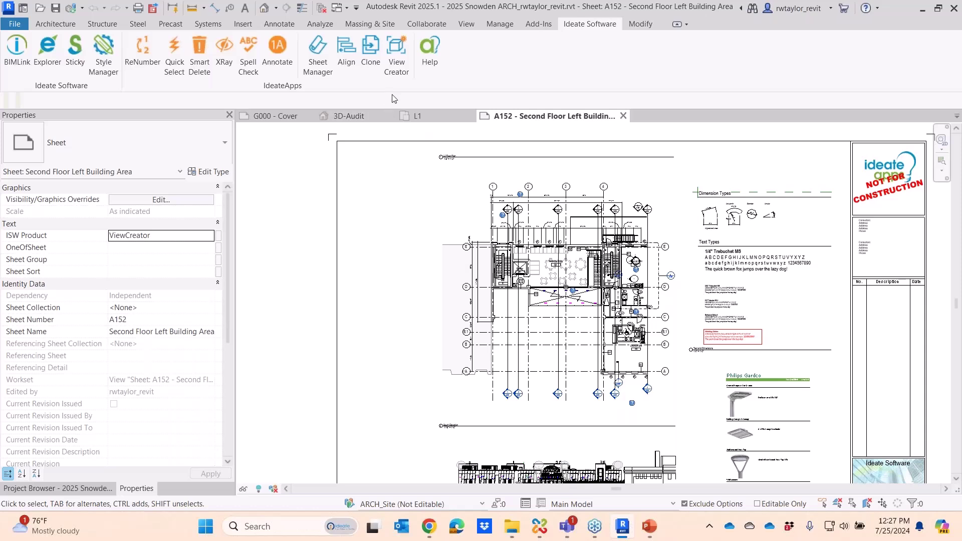
pyautogui.click(395, 70)
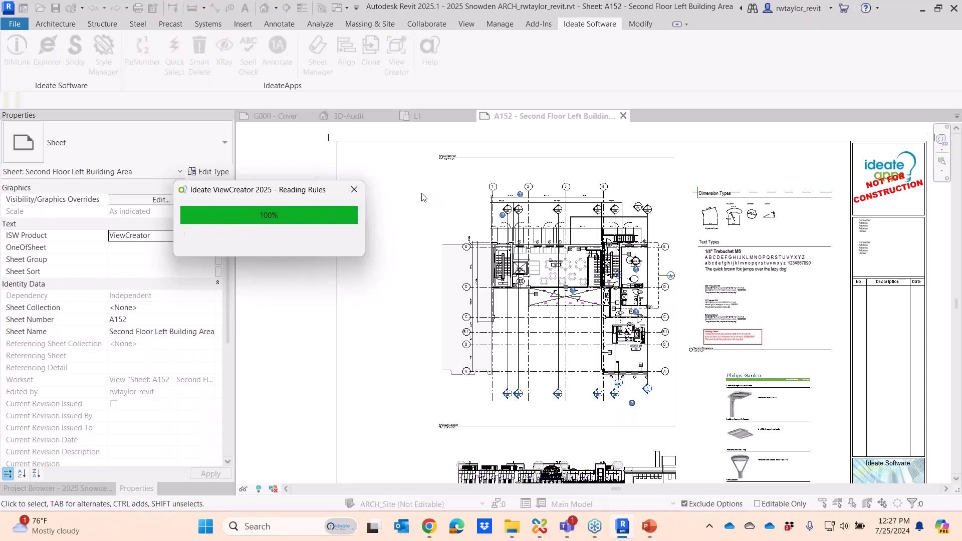
pyautogui.moveTo(297, 62); pyautogui.dragTo(546, 70)
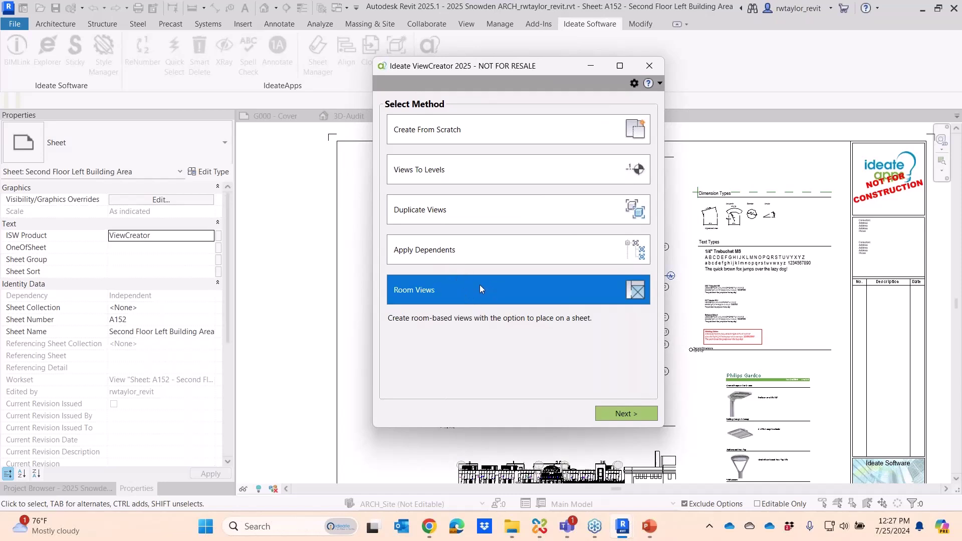
# Review the Apply Dependents and Duplicate Views methods, and continue with Create From Scratch.
pyautogui.click(464, 256)
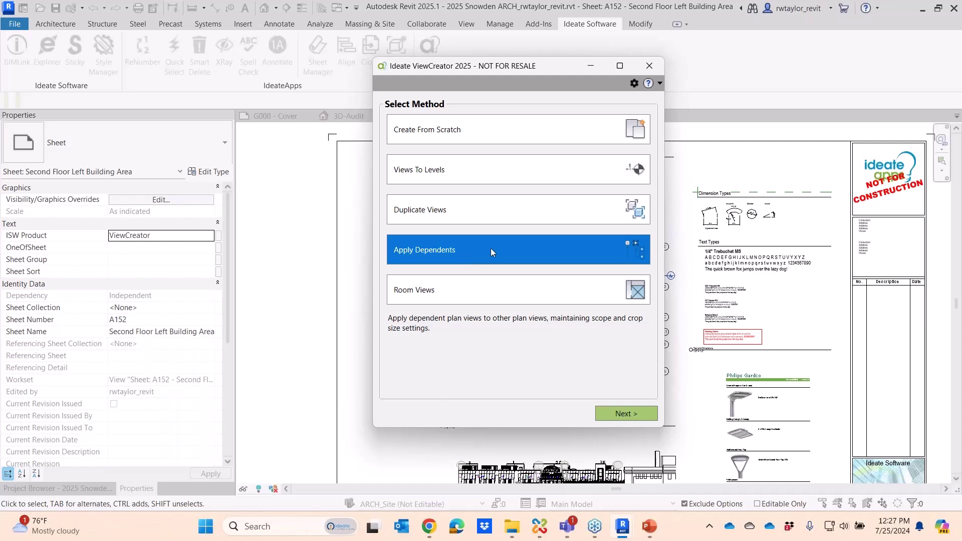
pyautogui.click(473, 212)
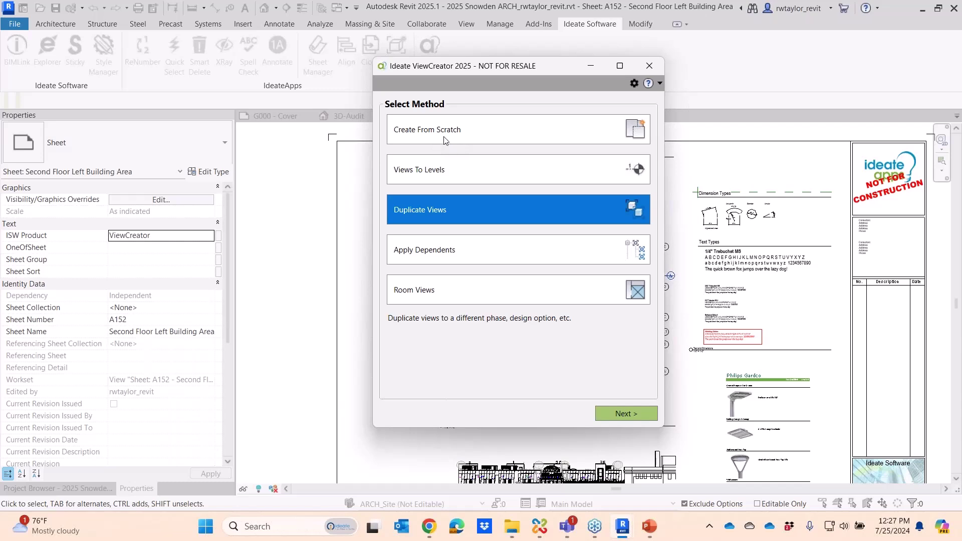
pyautogui.click(469, 134)
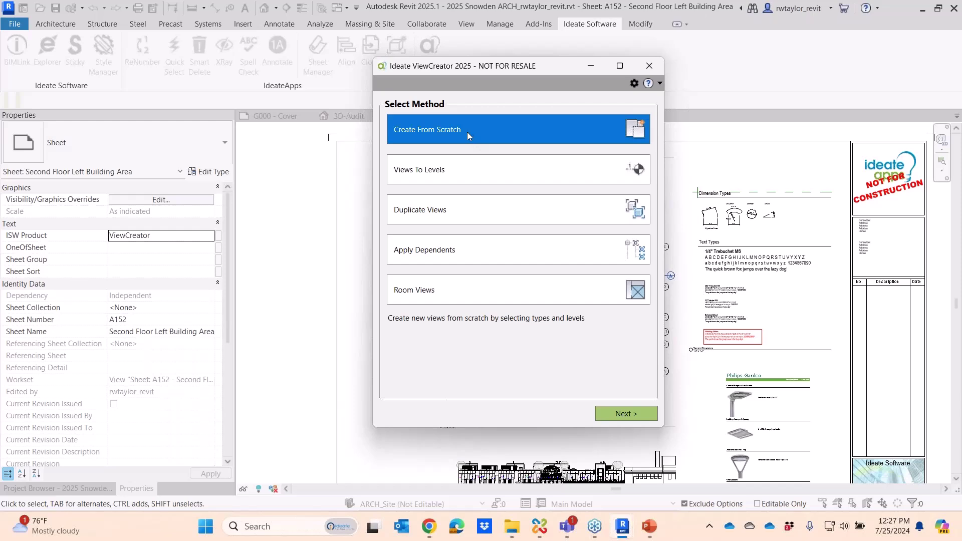
pyautogui.click(615, 412)
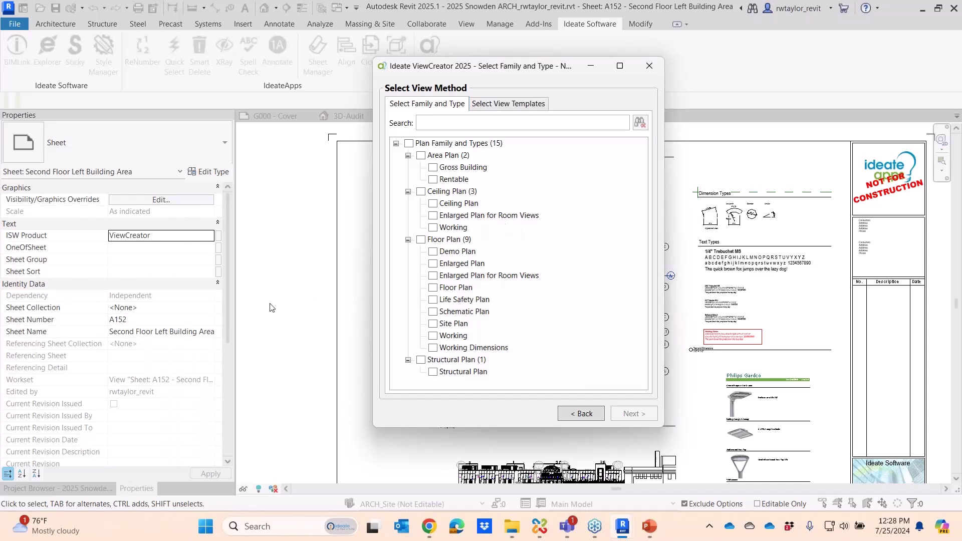
# Choose the Demo Plan floor plan type and the Demo Plan [Floor Plan] view template, and continue to the destination levels.
pyautogui.click(432, 254)
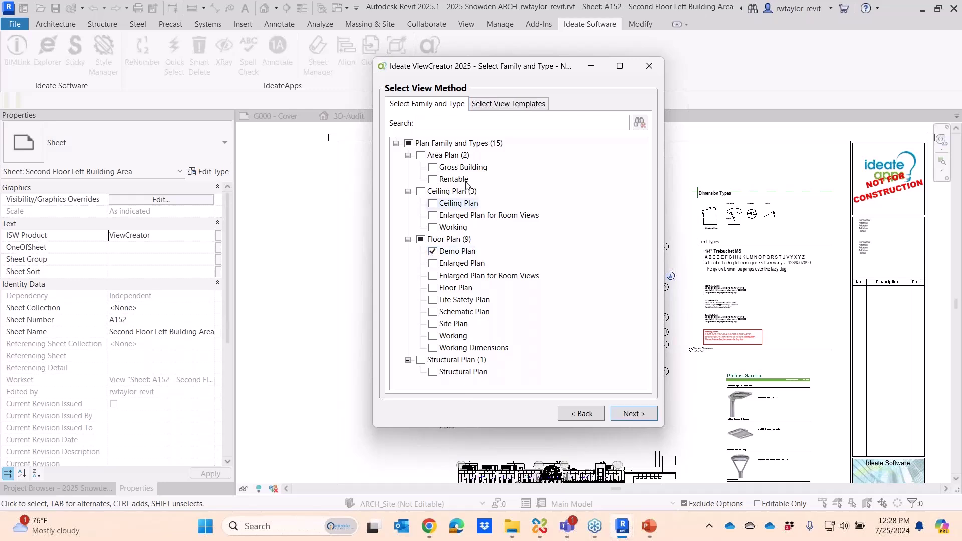
pyautogui.click(504, 105)
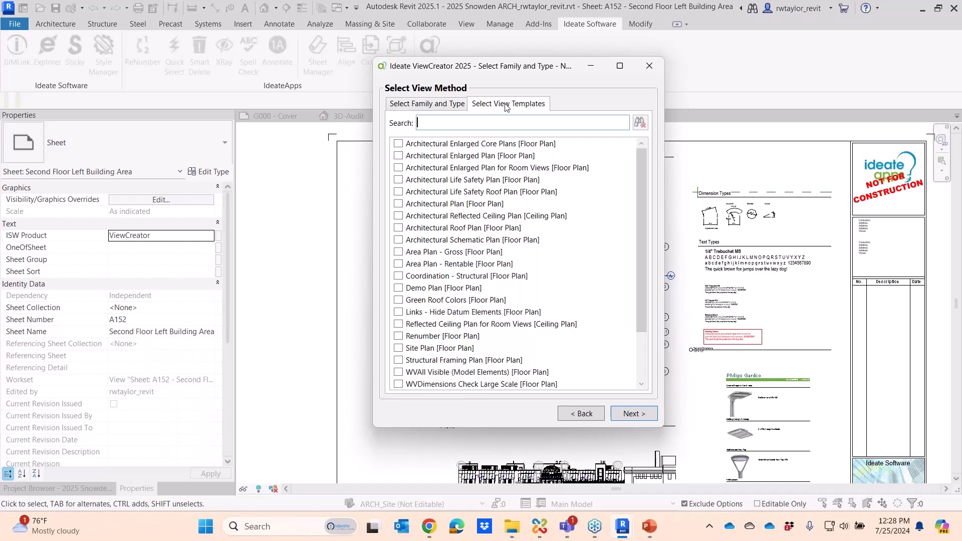
pyautogui.write('demo')
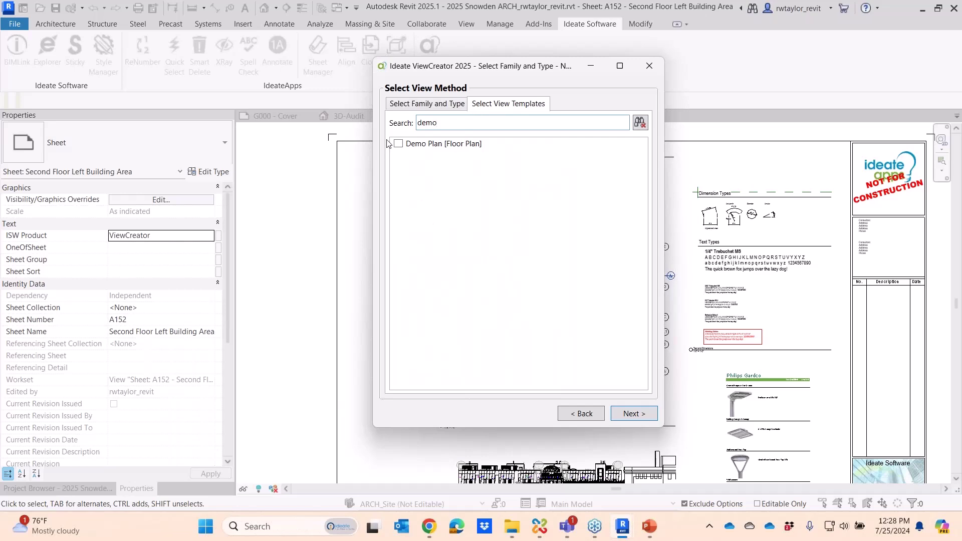
pyautogui.click(399, 144)
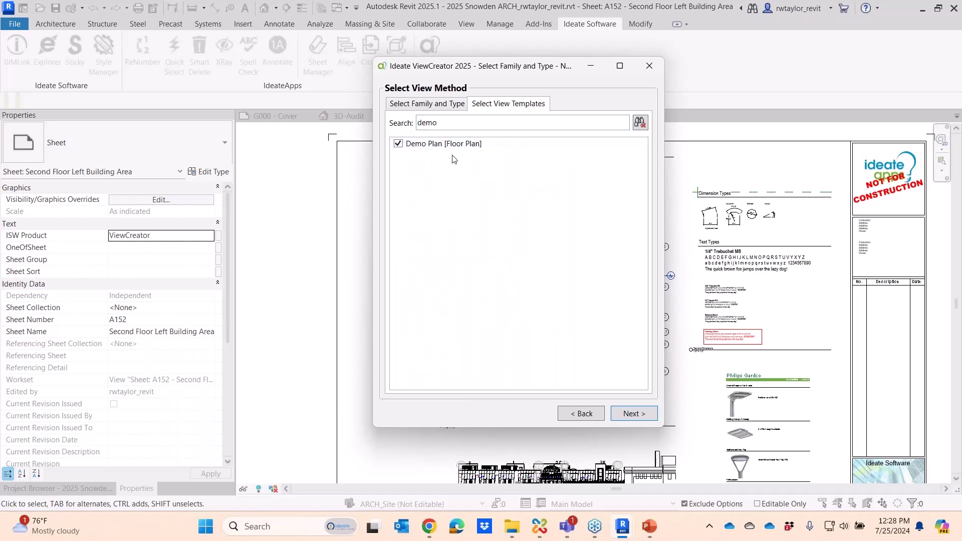
pyautogui.click(630, 415)
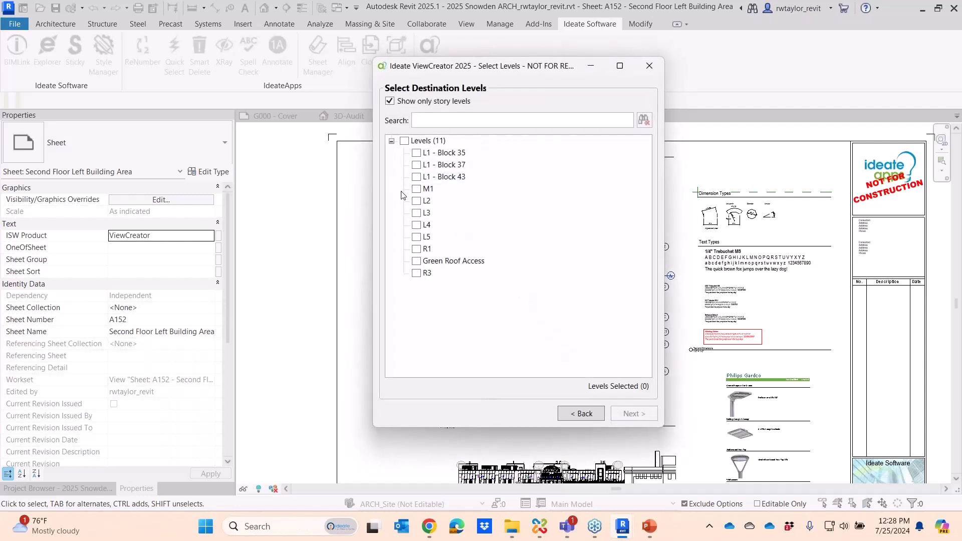
# Select levels L2, L3, L4 and L5 plus the Right Half of Building scope box, and continue to the preview.
pyautogui.click(417, 202)
pyautogui.click(417, 214)
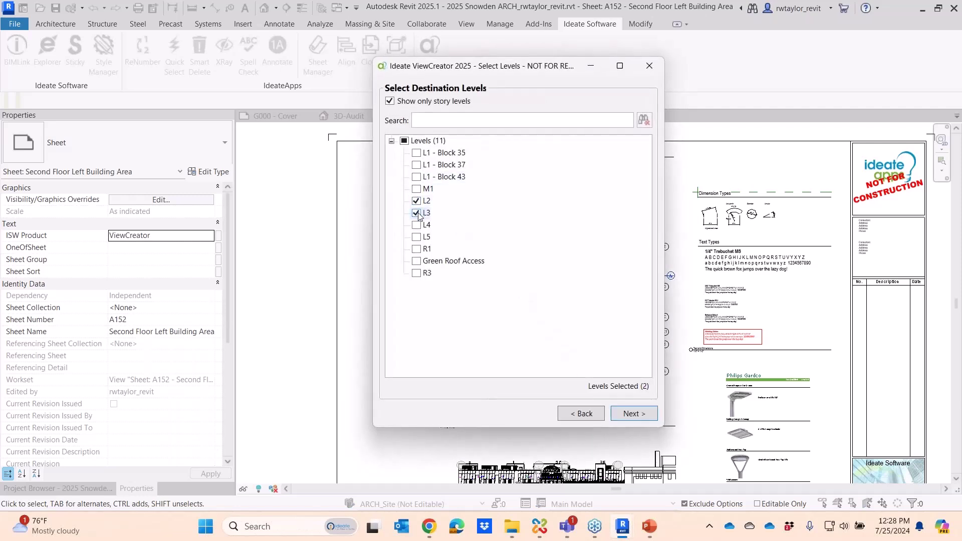
pyautogui.click(416, 226)
pyautogui.click(416, 238)
pyautogui.click(632, 415)
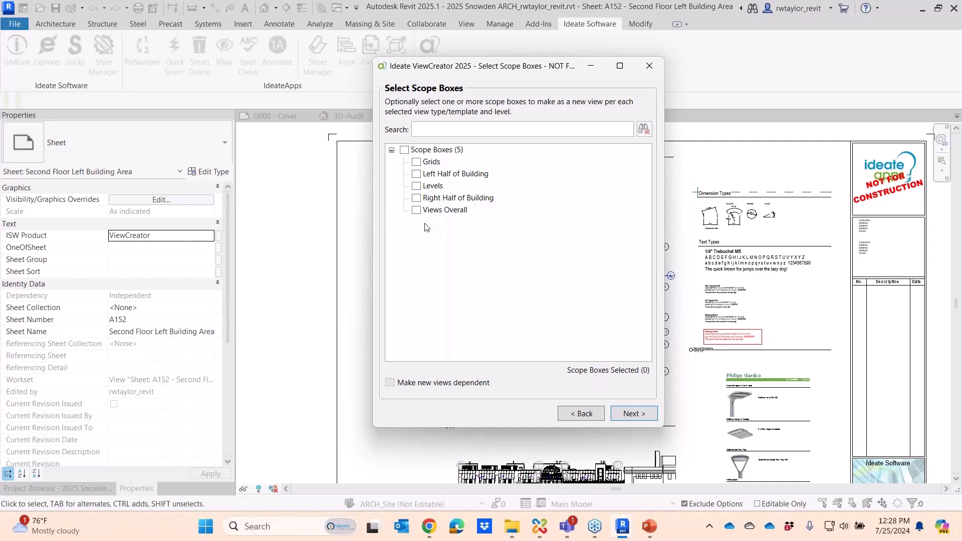
pyautogui.click(417, 198)
pyautogui.click(635, 417)
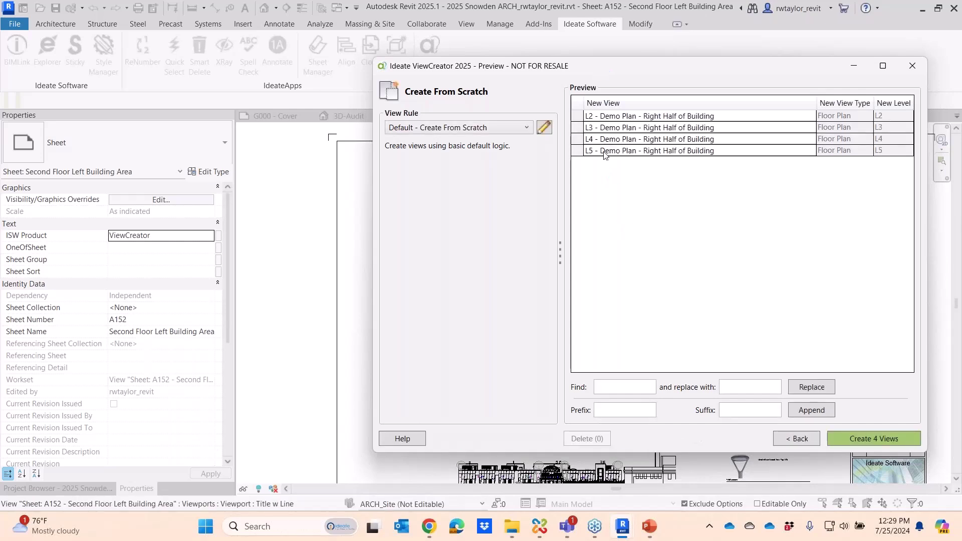
# Append the suffix -Demo to all new view names and create the four views.
pyautogui.moveTo(629, 70); pyautogui.dragTo(460, 70)
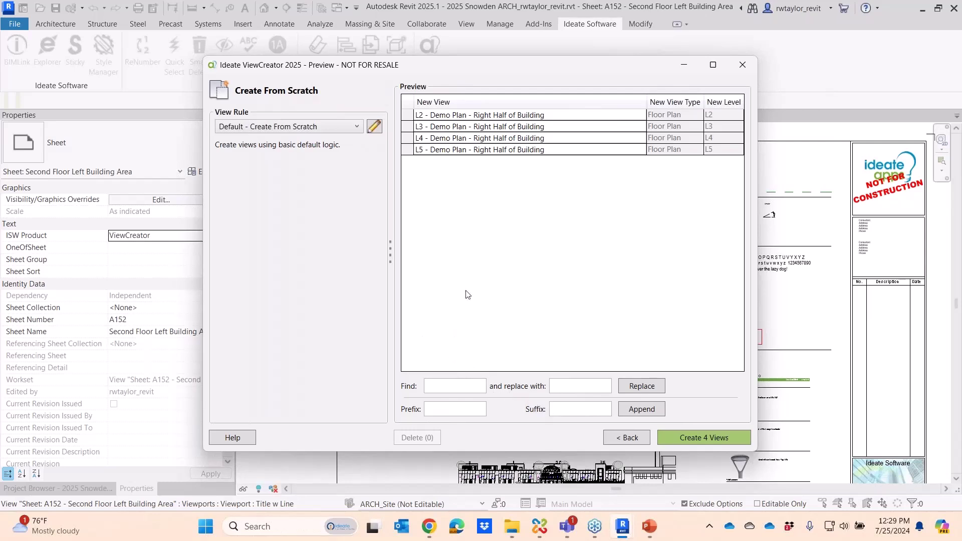
pyautogui.click(564, 410)
pyautogui.write('-Demo')
pyautogui.click(634, 414)
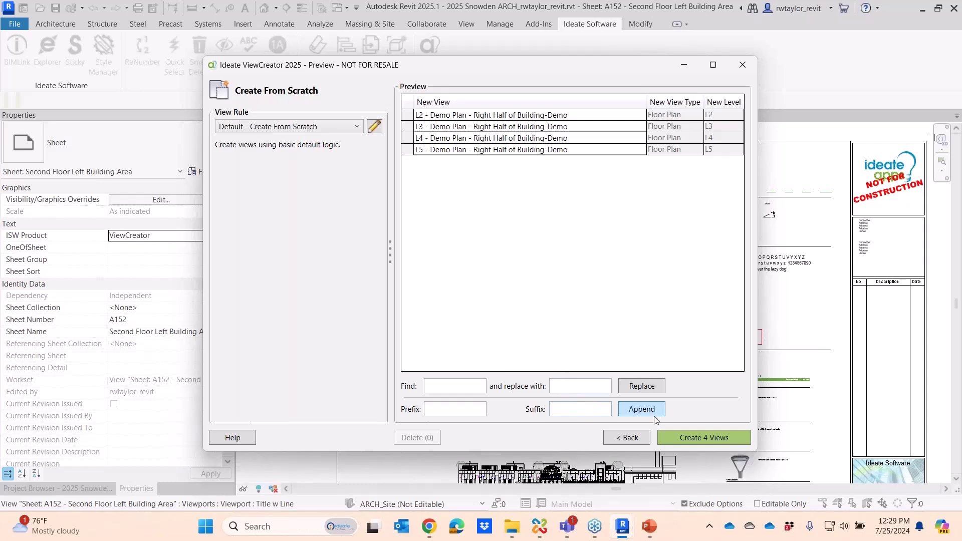
pyautogui.click(692, 439)
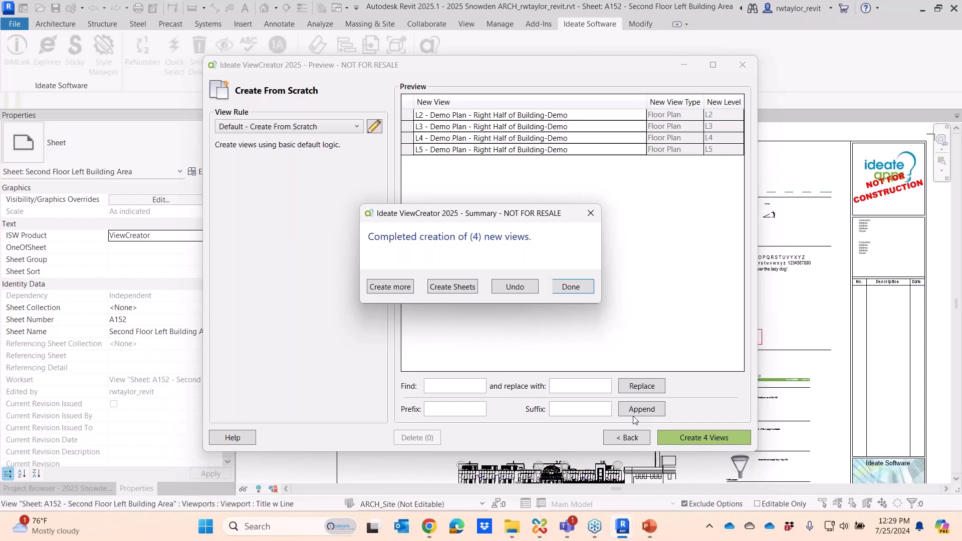
# Start creating sheets for the new views, using the title block 2024 ISW Title block - Nested Logo_Imperial : IAP.
pyautogui.click(446, 291)
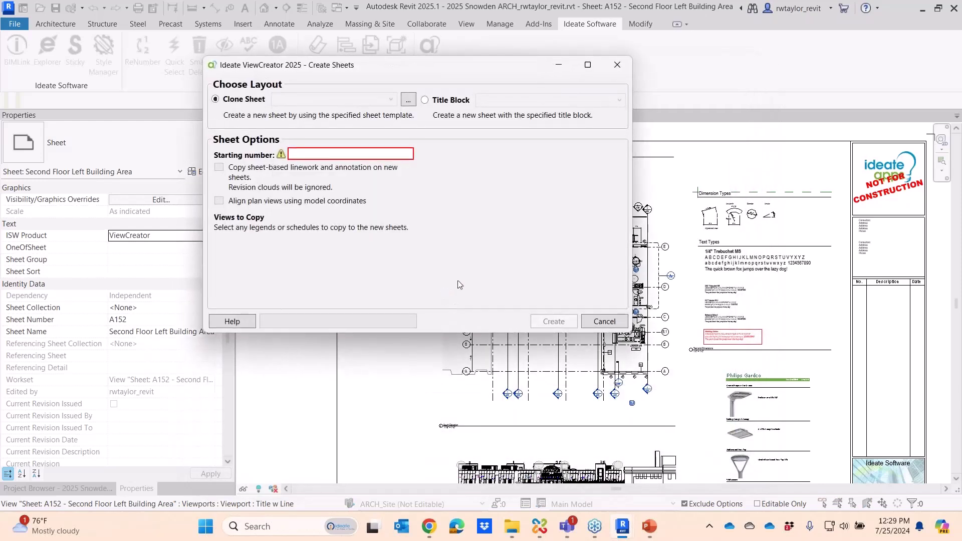
pyautogui.click(426, 100)
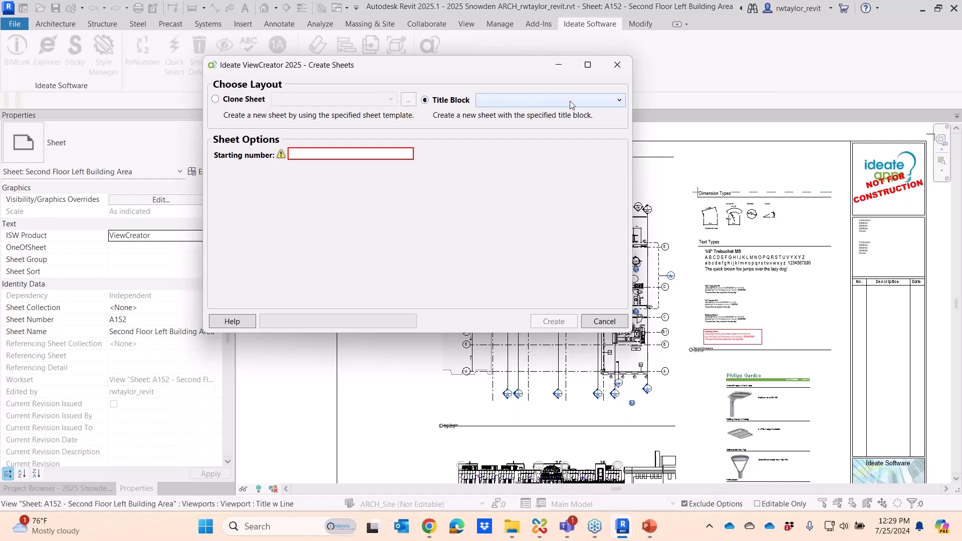
pyautogui.click(573, 100)
pyautogui.moveTo(537, 218); pyautogui.dragTo(577, 221)
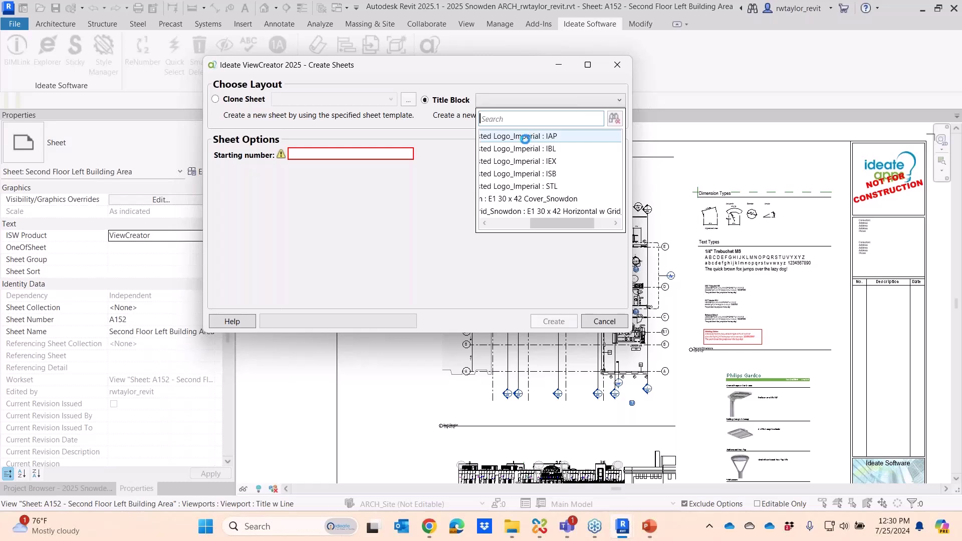
pyautogui.click(525, 136)
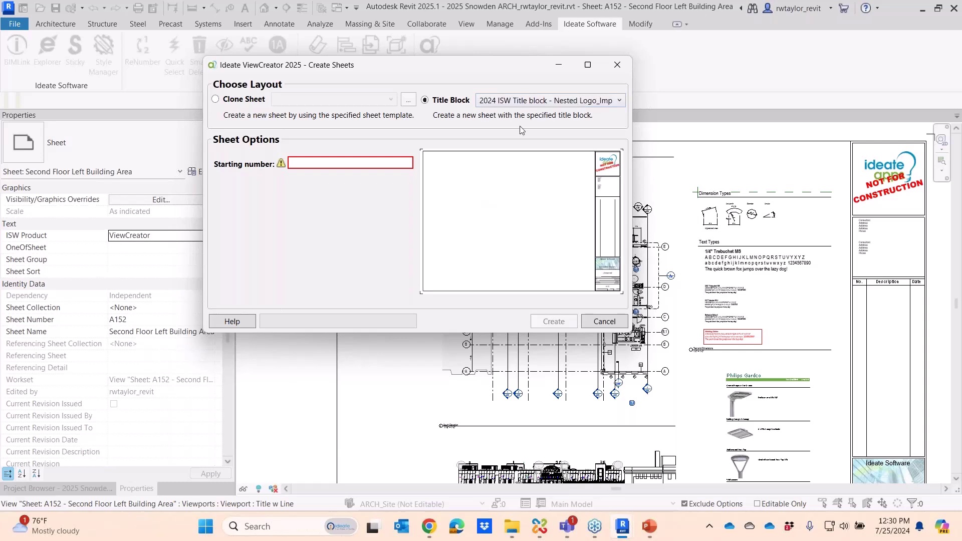
# Set the starting sheet number to A700, create the sheets and accept the proposed numbers and names.
pyautogui.click(304, 163)
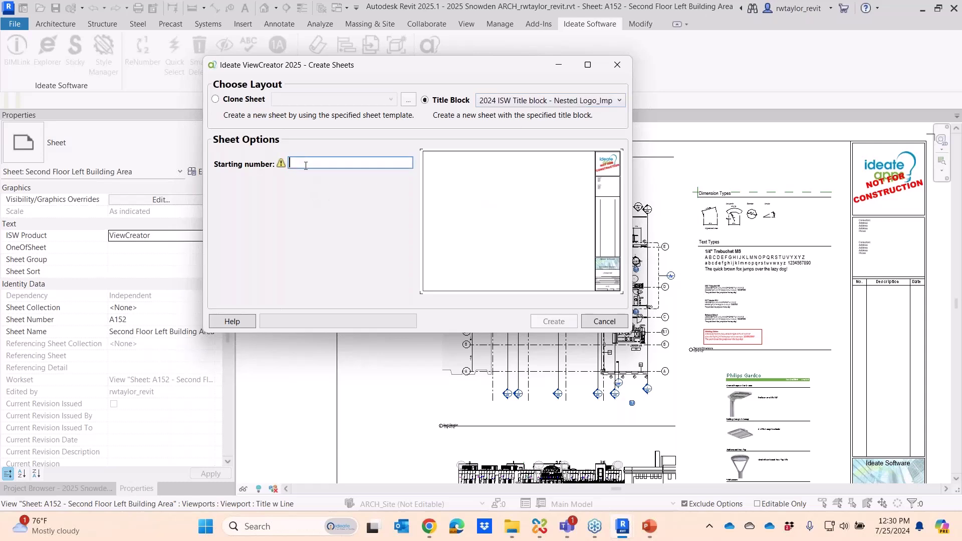
pyautogui.write('A700')
pyautogui.press('Tab')
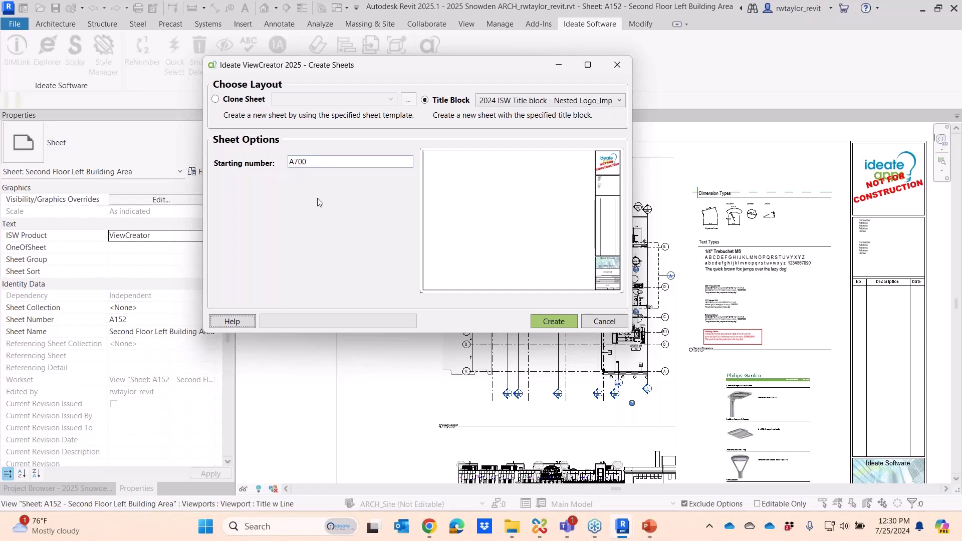
pyautogui.click(547, 327)
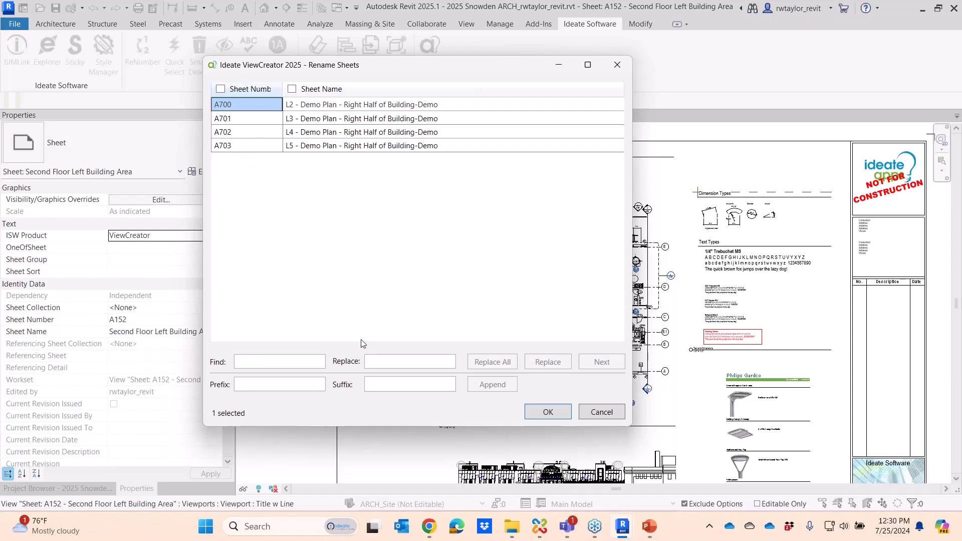
pyautogui.click(551, 414)
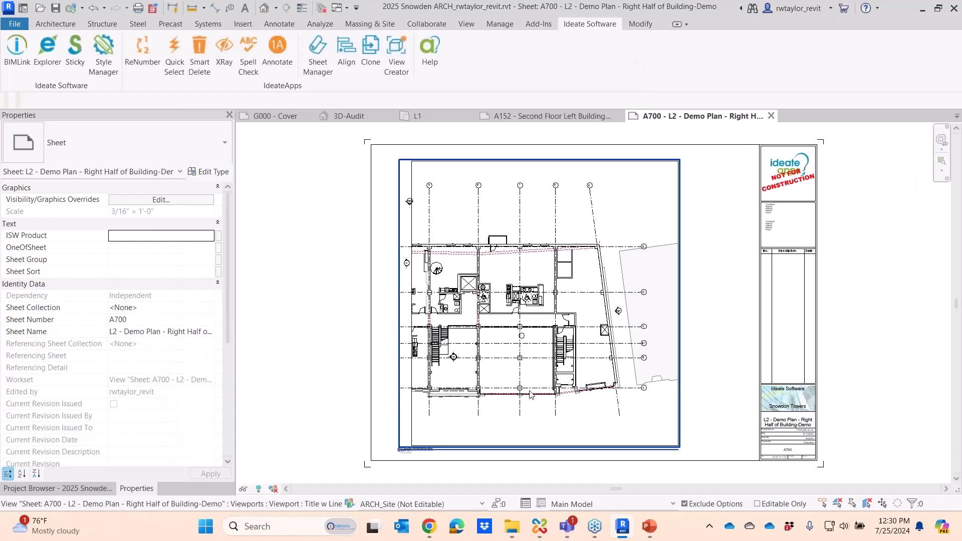
# Open SheetManager beside the sheet and open the L3 and L4 demo plan sheets, A701 and A702.
pyautogui.click(246, 162)
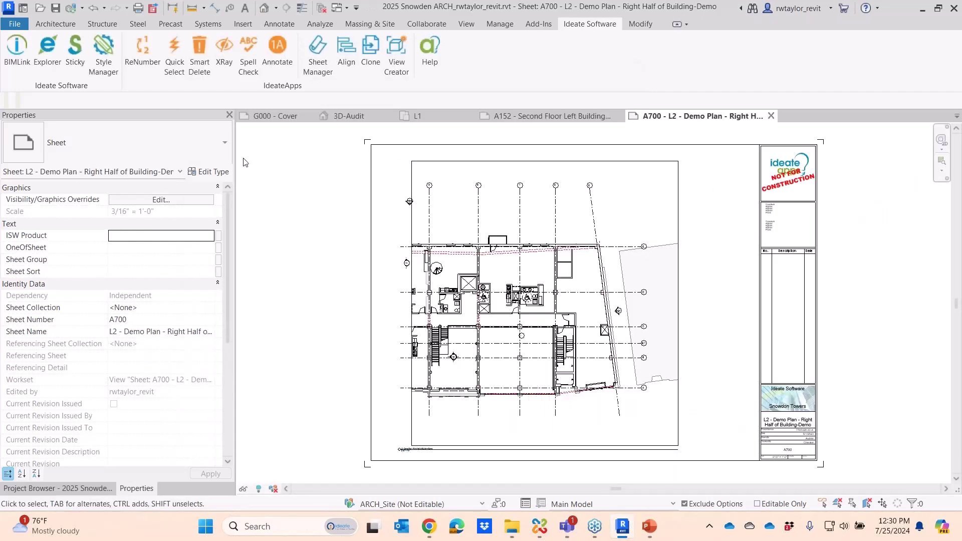
pyautogui.click(312, 66)
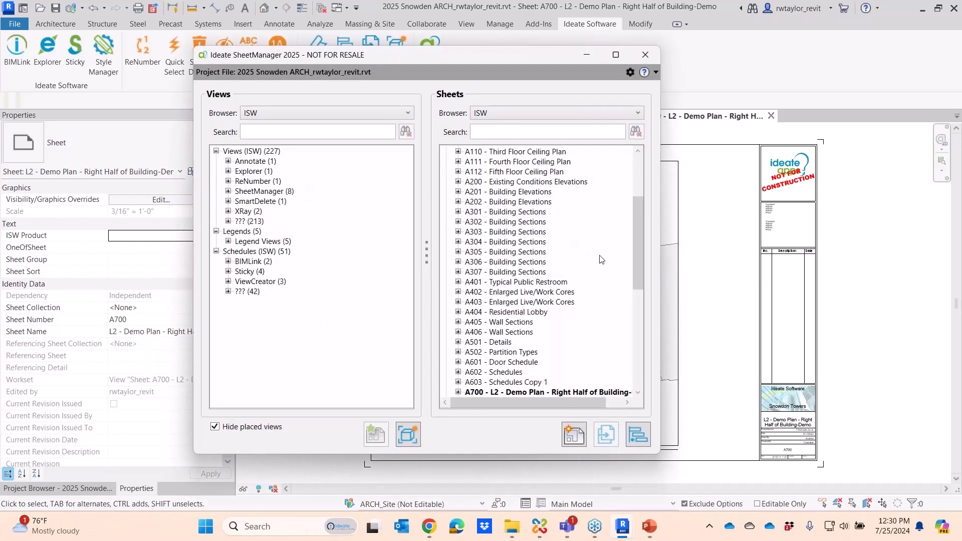
pyautogui.moveTo(633, 249); pyautogui.dragTo(633, 287)
pyautogui.moveTo(468, 62); pyautogui.dragTo(181, 70)
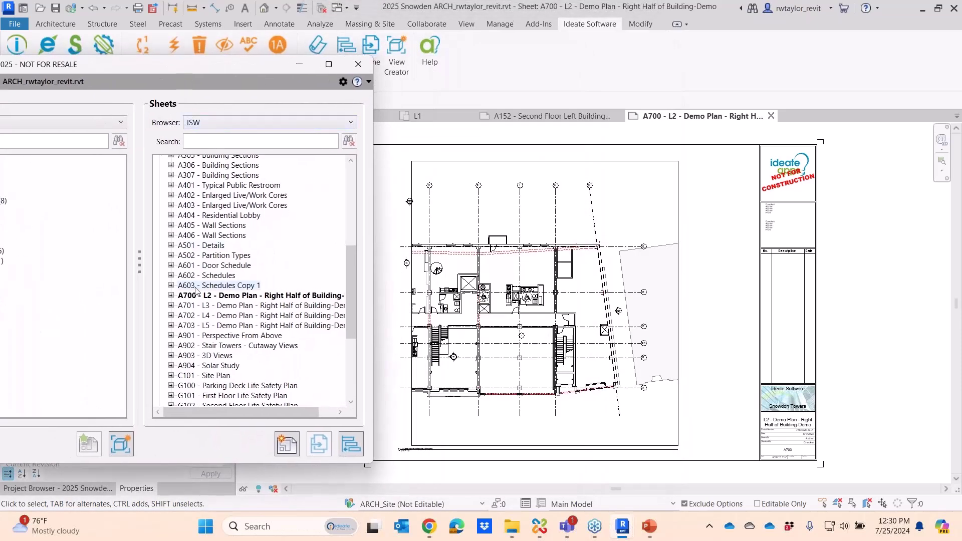
pyautogui.click(235, 307)
pyautogui.doubleClick(235, 306)
pyautogui.doubleClick(235, 326)
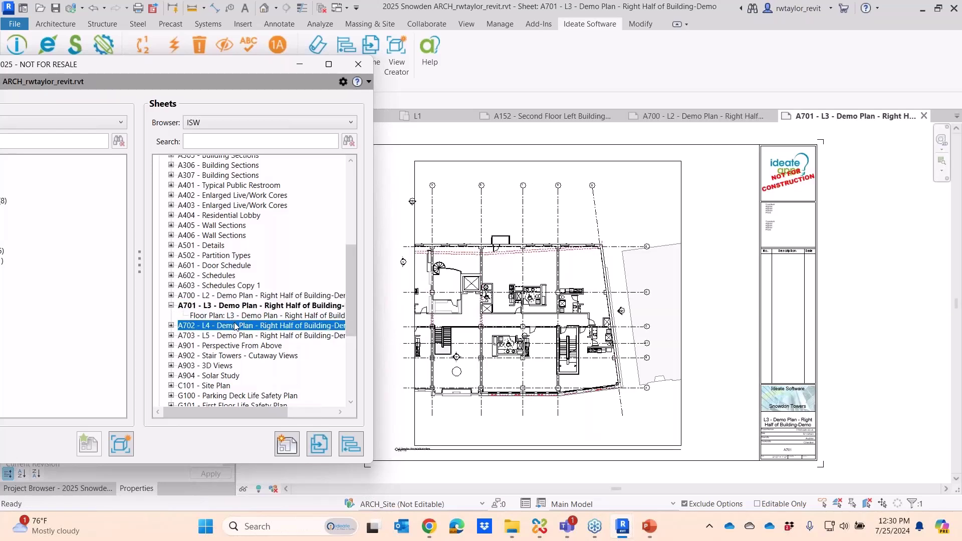
# Move SheetManager out of the way and compare view placement across sheets A700, A701 and A702.
pyautogui.moveTo(131, 65); pyautogui.dragTo(527, 492)
pyautogui.click(568, 118)
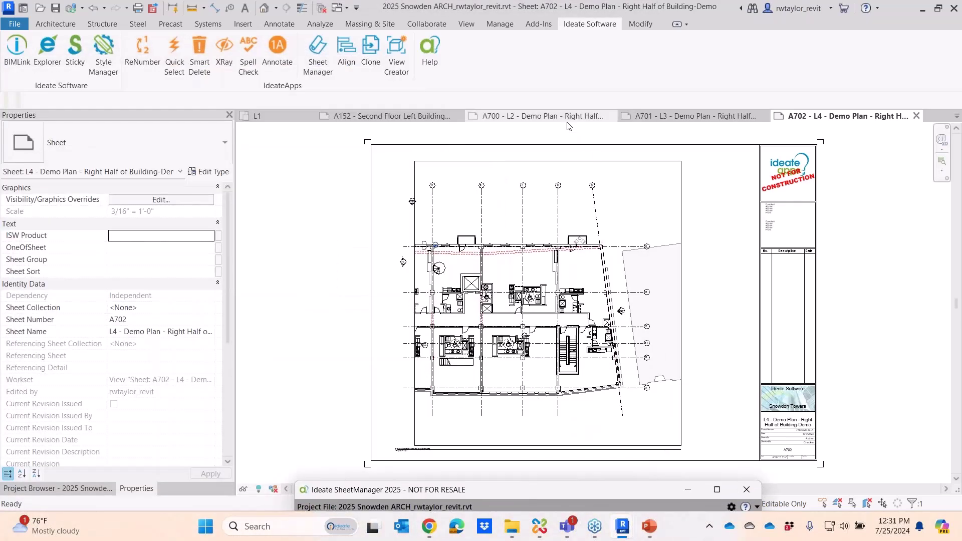
pyautogui.click(669, 118)
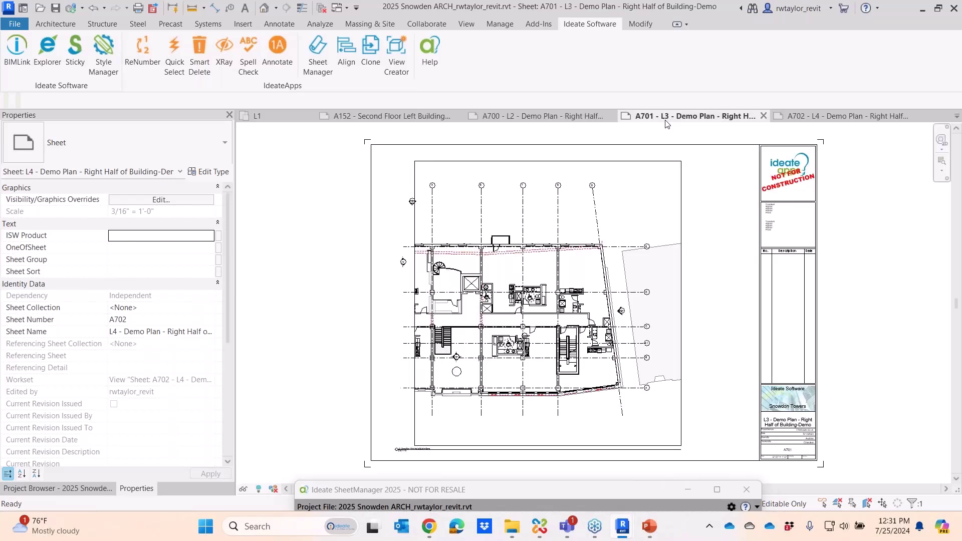
pyautogui.click(791, 118)
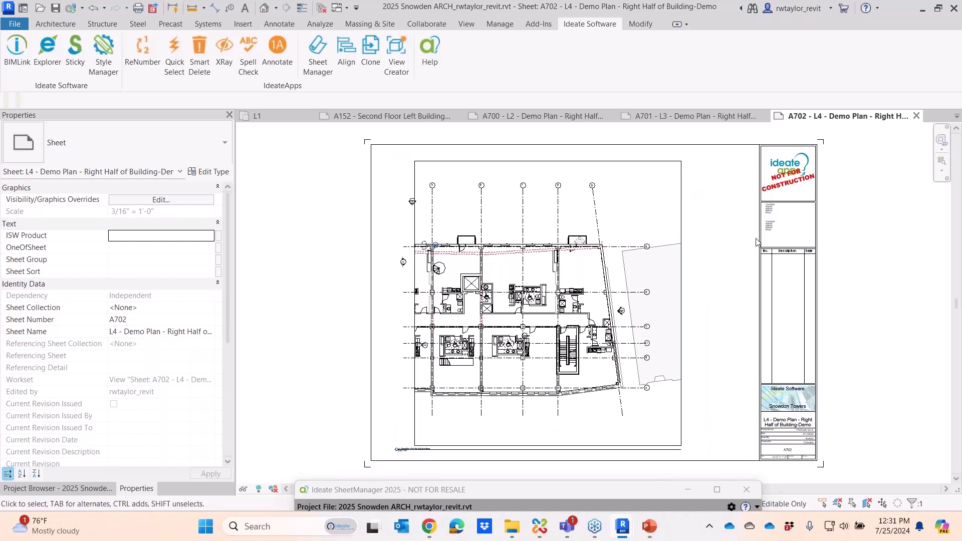
# Review SheetManager's title block margins and the default viewport for each view type, including Demo Plan, and close without changes.
pyautogui.moveTo(606, 490); pyautogui.dragTo(416, 90)
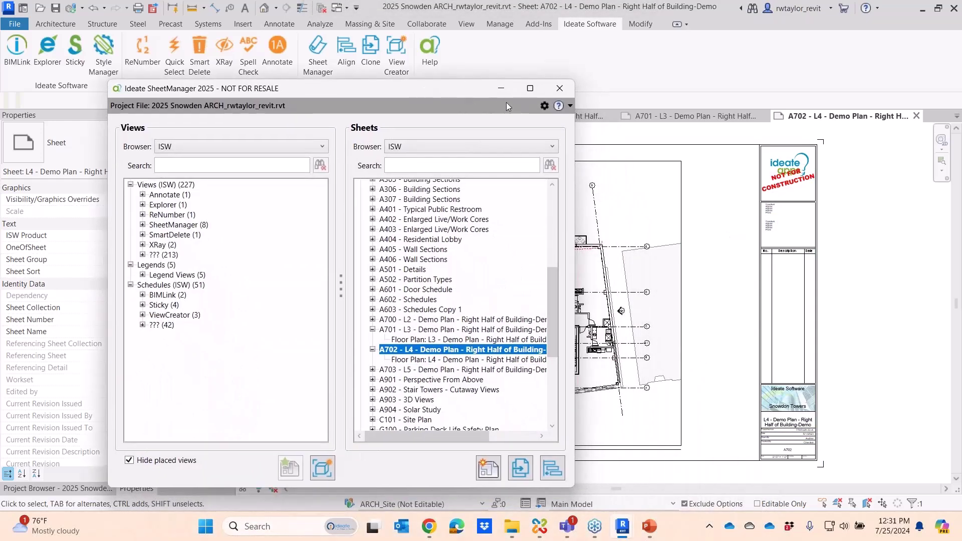
pyautogui.click(544, 105)
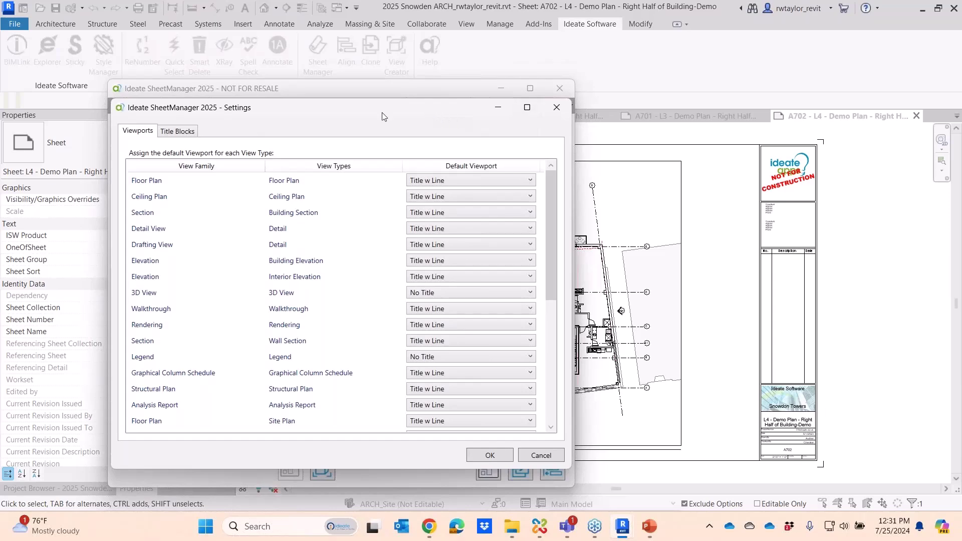
pyautogui.click(183, 134)
pyautogui.moveTo(284, 112); pyautogui.dragTo(423, 58)
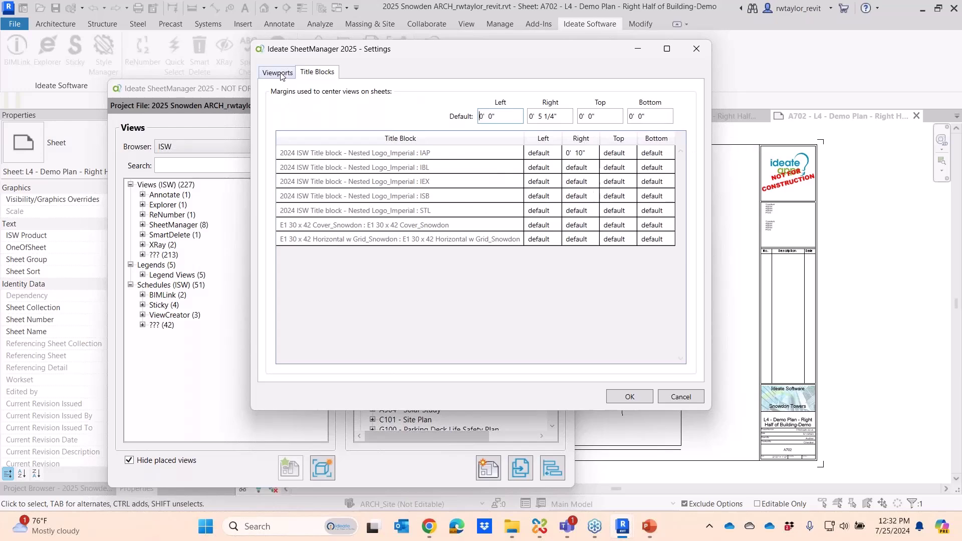
pyautogui.click(279, 73)
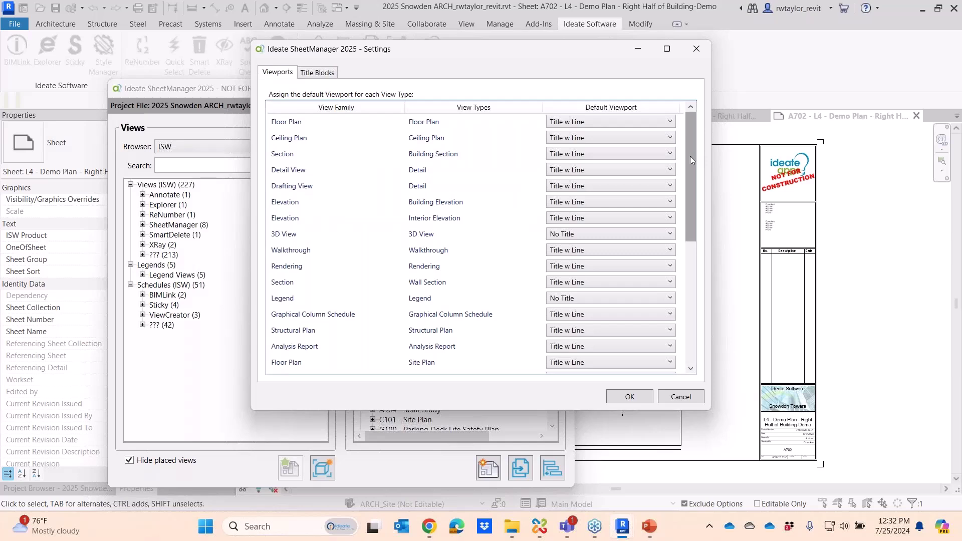
pyautogui.moveTo(691, 157); pyautogui.dragTo(708, 303)
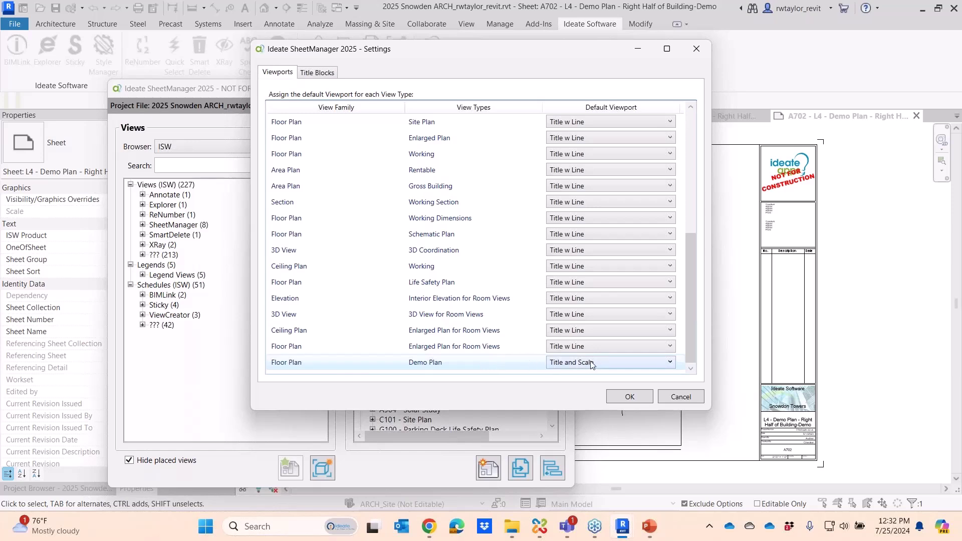
pyautogui.click(677, 397)
pyautogui.click(562, 93)
# Examine the viewport title beneath the demo plan on sheet A702.
pyautogui.scroll(8, 403, 449)
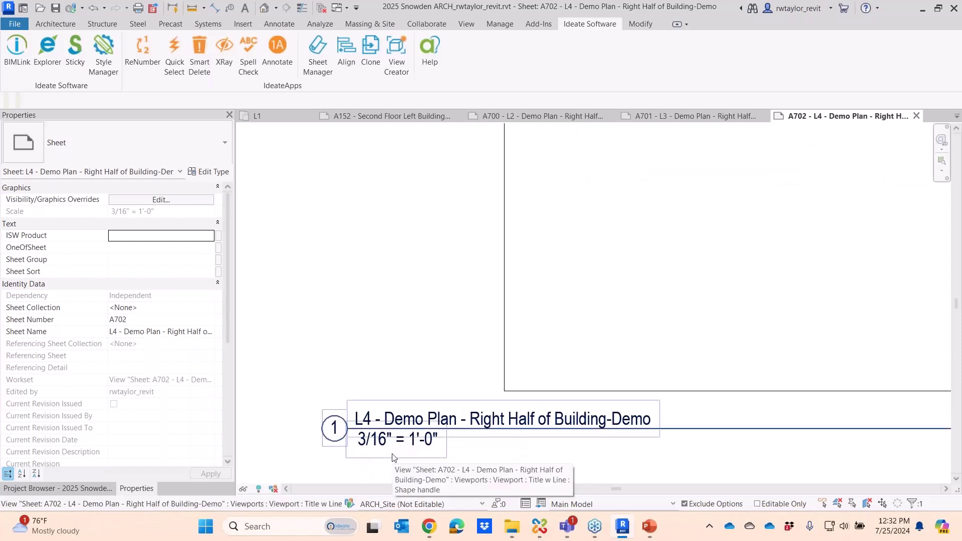
pyautogui.scroll(-8, 393, 459)
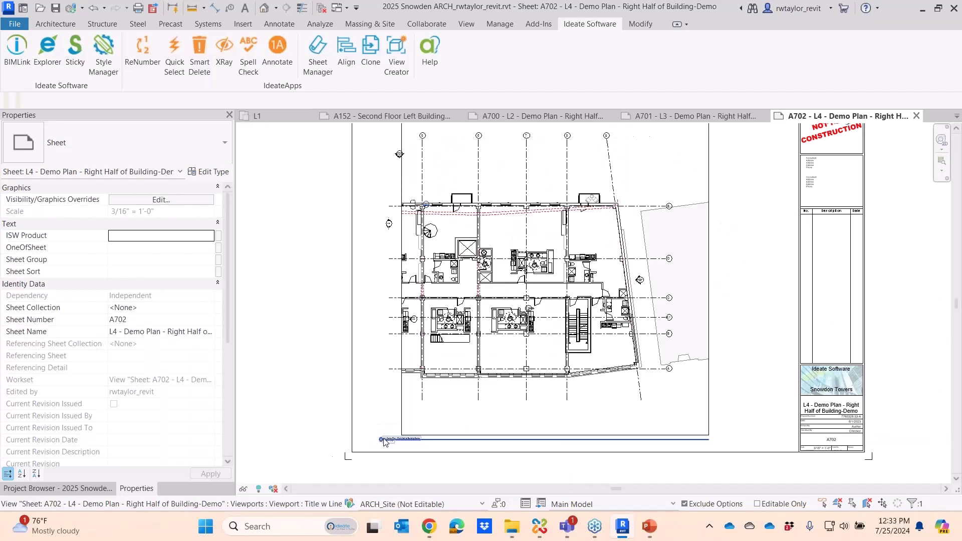
pyautogui.scroll(-1, 383, 441)
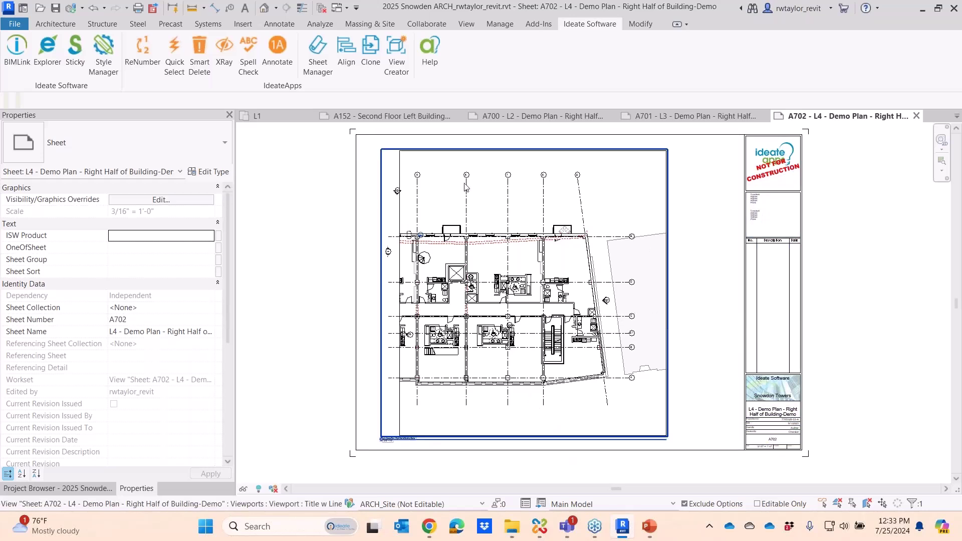
# Review SheetManager's default viewport assignments for each view type and its title block margins again, and close without changes.
pyautogui.click(323, 75)
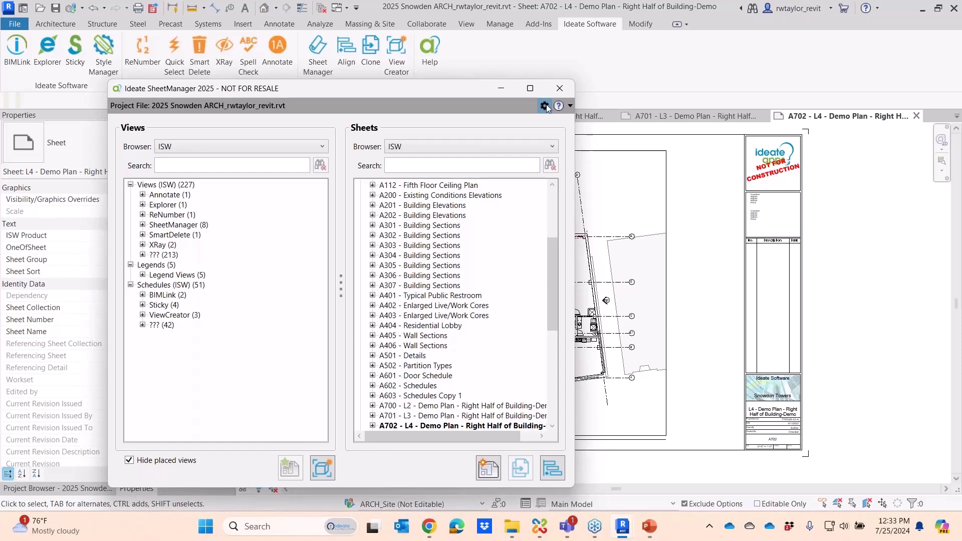
pyautogui.click(544, 106)
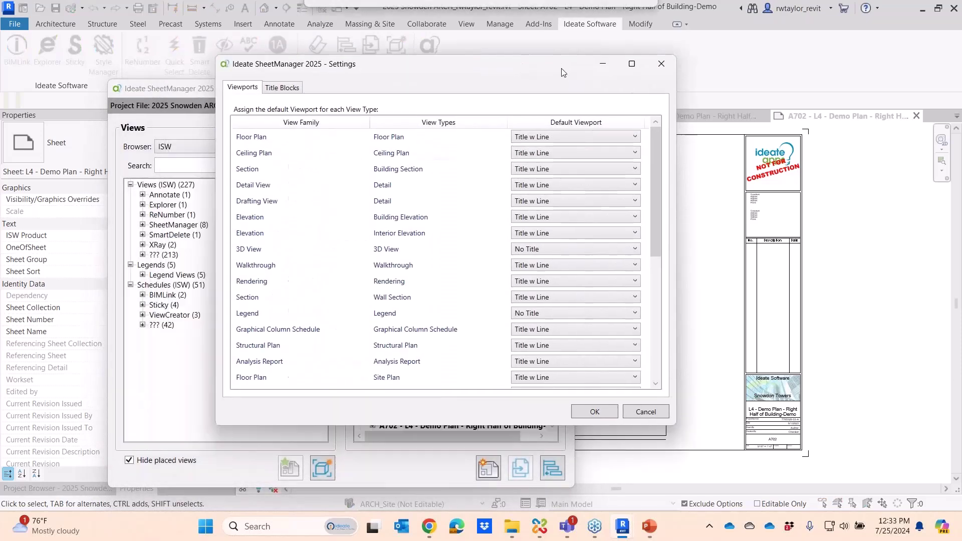
pyautogui.moveTo(561, 72); pyautogui.dragTo(675, 47)
pyautogui.moveTo(772, 145); pyautogui.dragTo(793, 148)
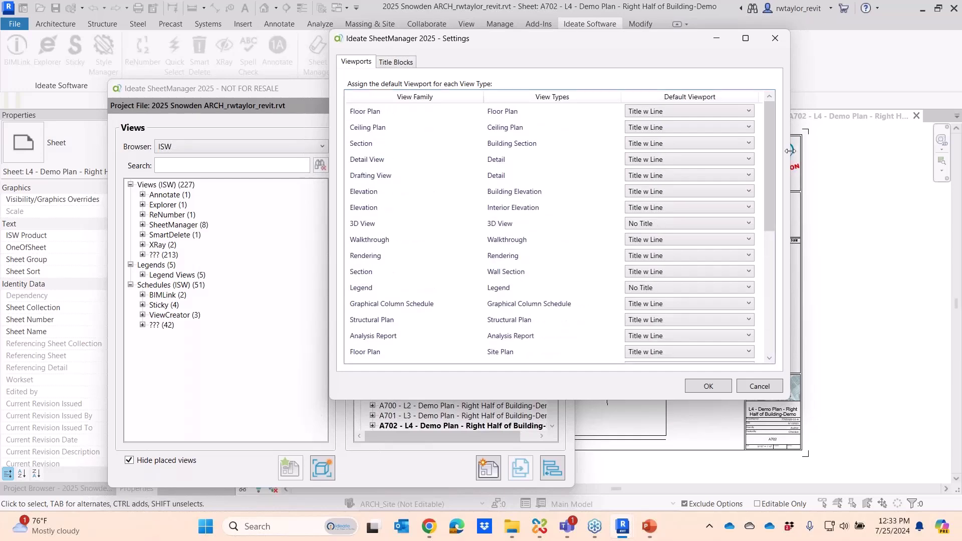
pyautogui.click(392, 64)
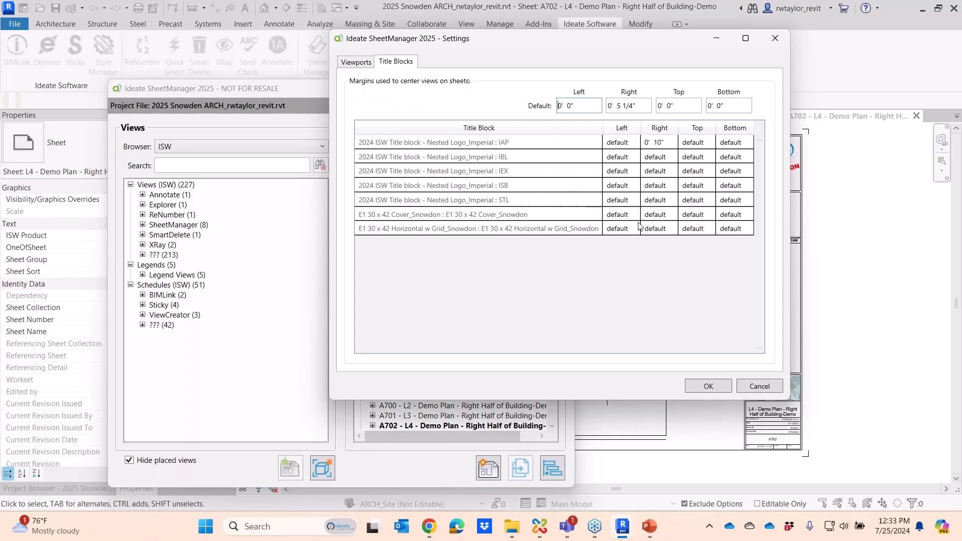
pyautogui.click(775, 39)
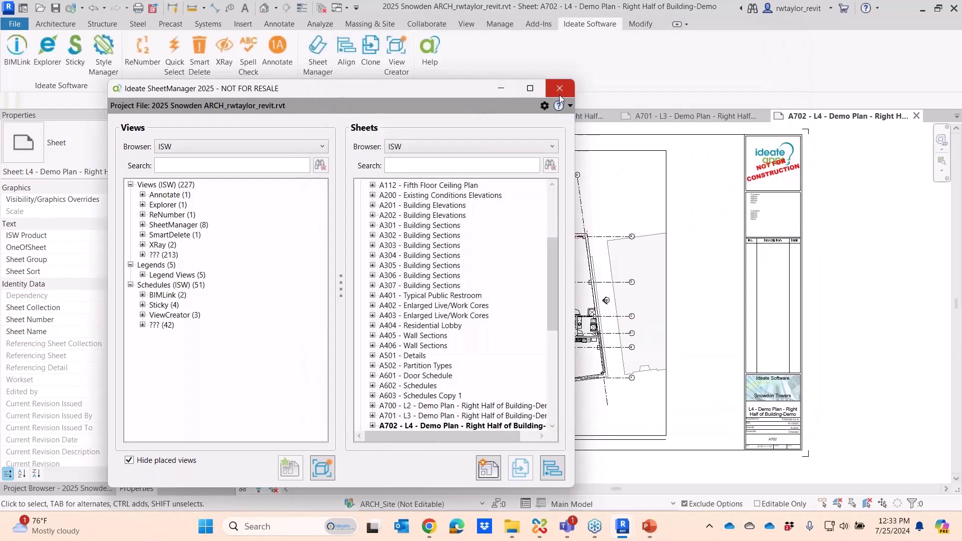
pyautogui.click(556, 91)
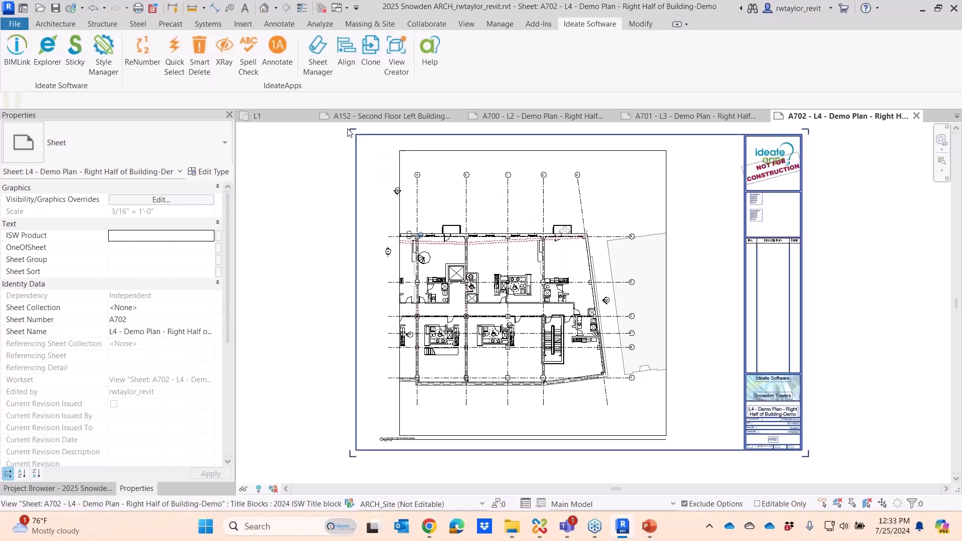
# Start ViewCreator's Duplicate Views method and choose Duplicate with detailing as the type of duplication.
pyautogui.click(396, 70)
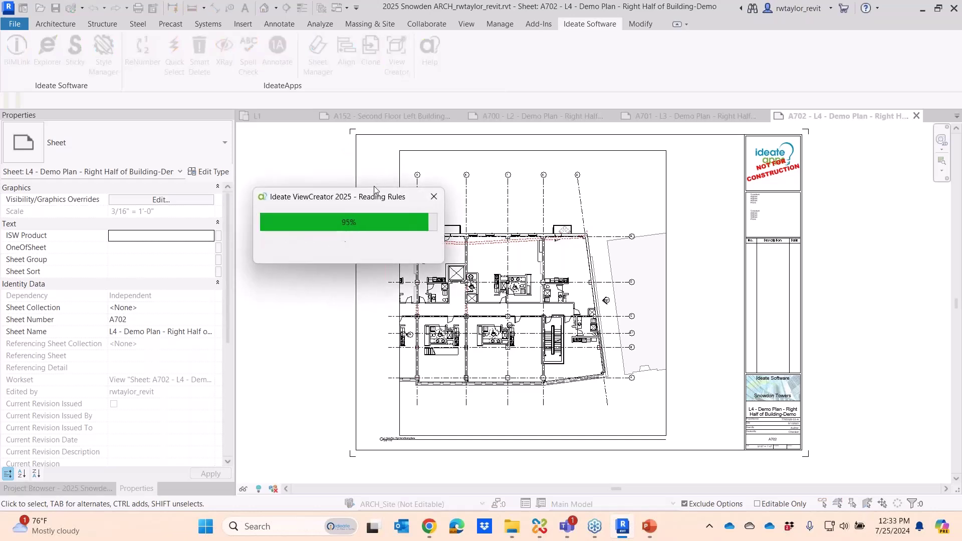
pyautogui.click(322, 208)
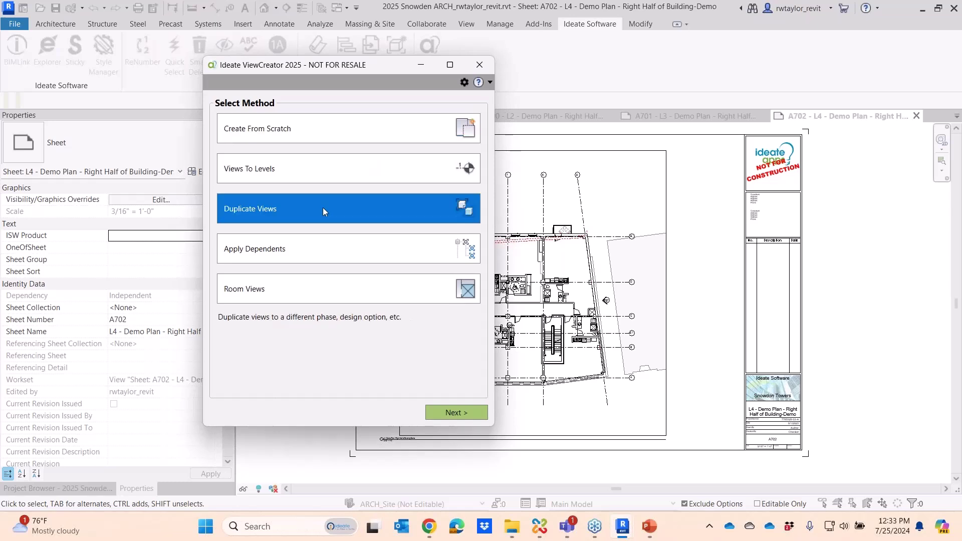
pyautogui.moveTo(320, 70); pyautogui.dragTo(454, 21)
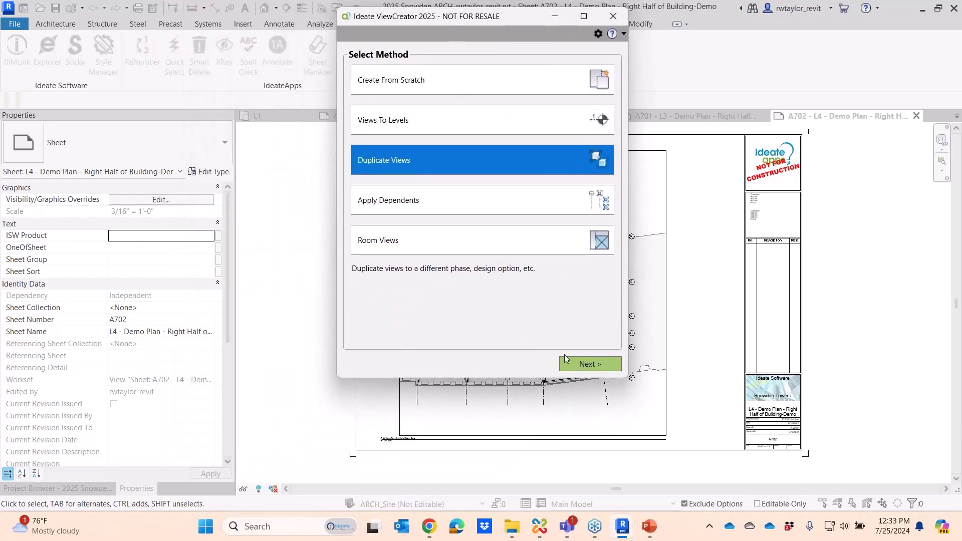
pyautogui.click(591, 365)
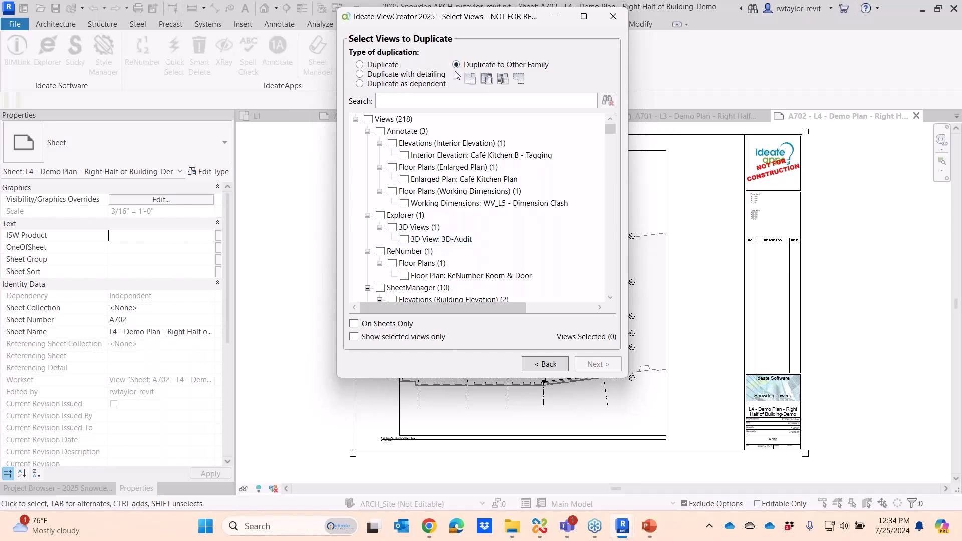
pyautogui.click(359, 74)
pyautogui.click(393, 264)
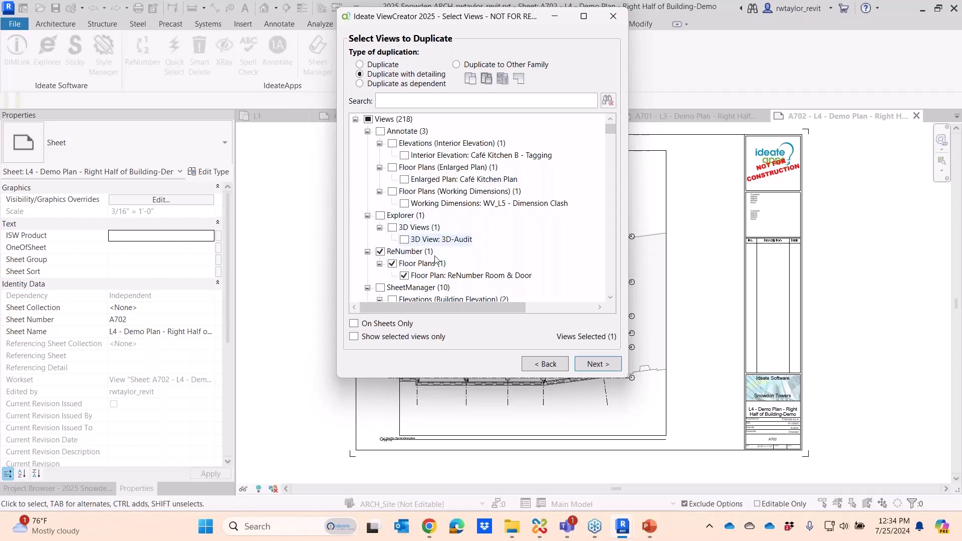
pyautogui.click(610, 142)
pyautogui.moveTo(611, 135); pyautogui.dragTo(612, 122)
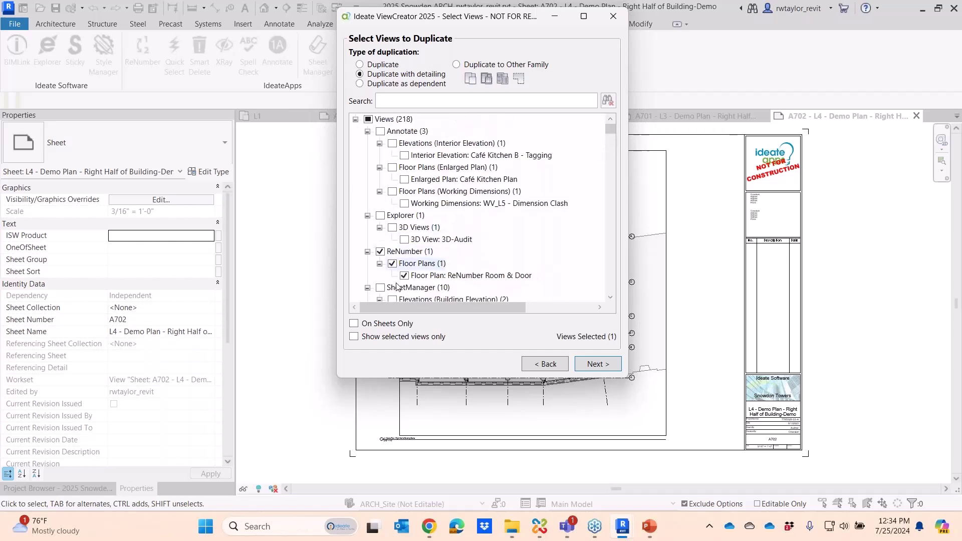
pyautogui.click(380, 252)
# Select the SheetManager floor plan L4 as the view to duplicate and continue to the preview.
pyautogui.moveTo(609, 131); pyautogui.dragTo(609, 137)
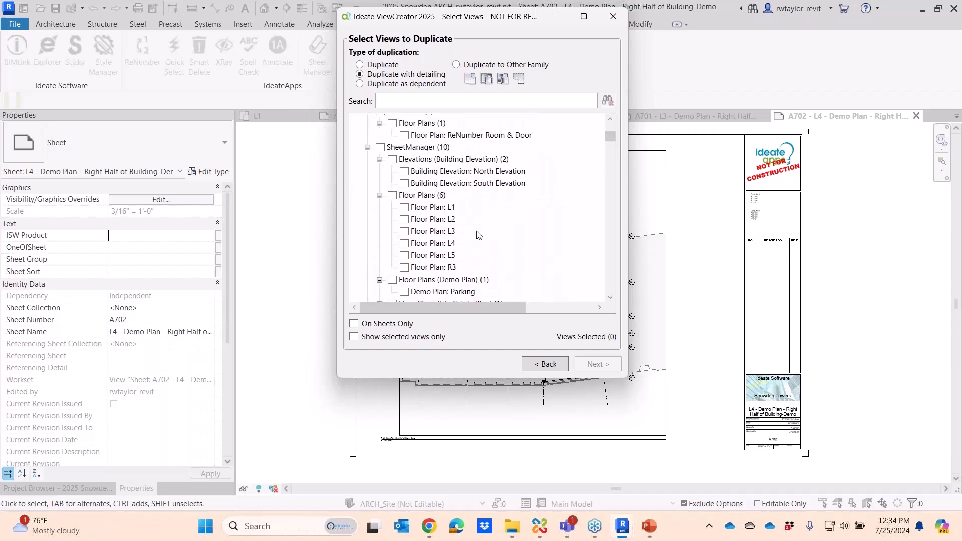
pyautogui.click(404, 243)
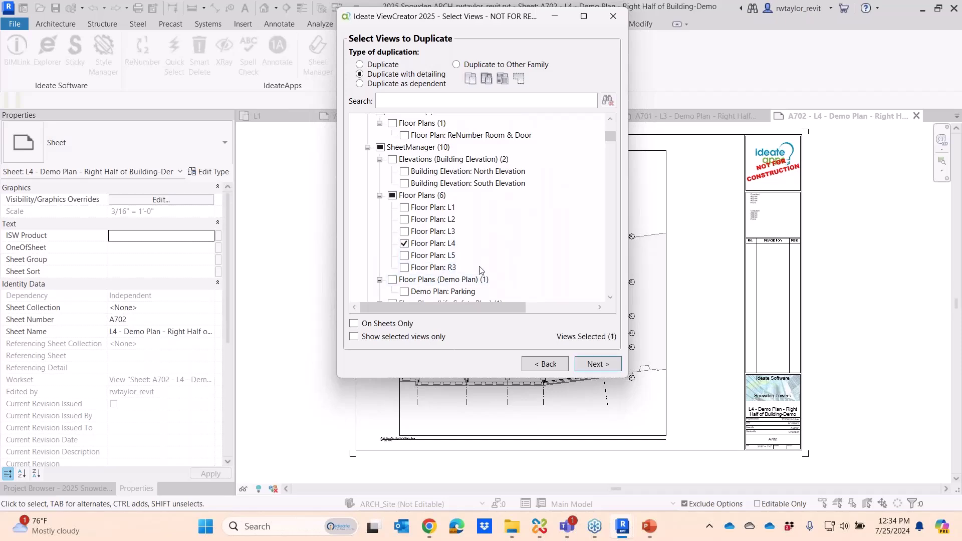
pyautogui.click(589, 365)
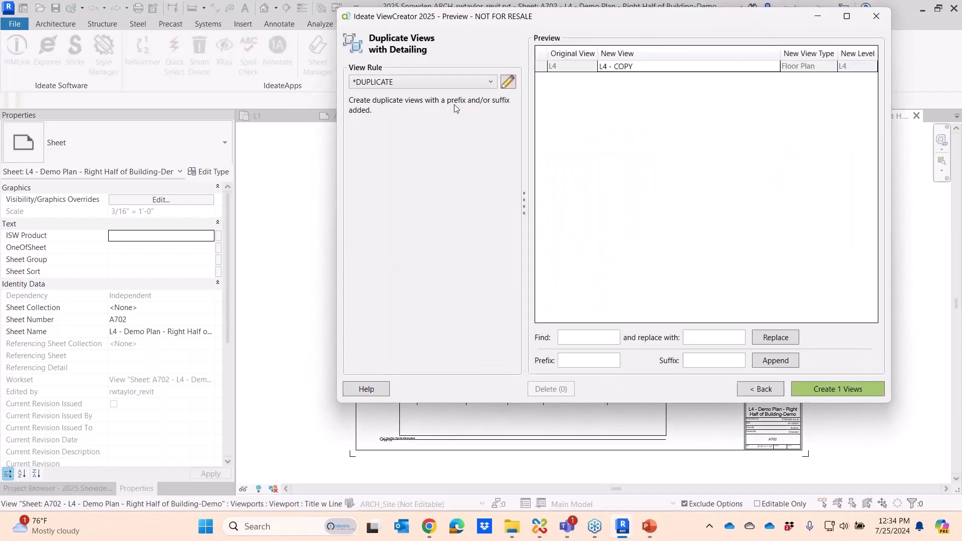
pyautogui.moveTo(546, 19); pyautogui.dragTo(453, 48)
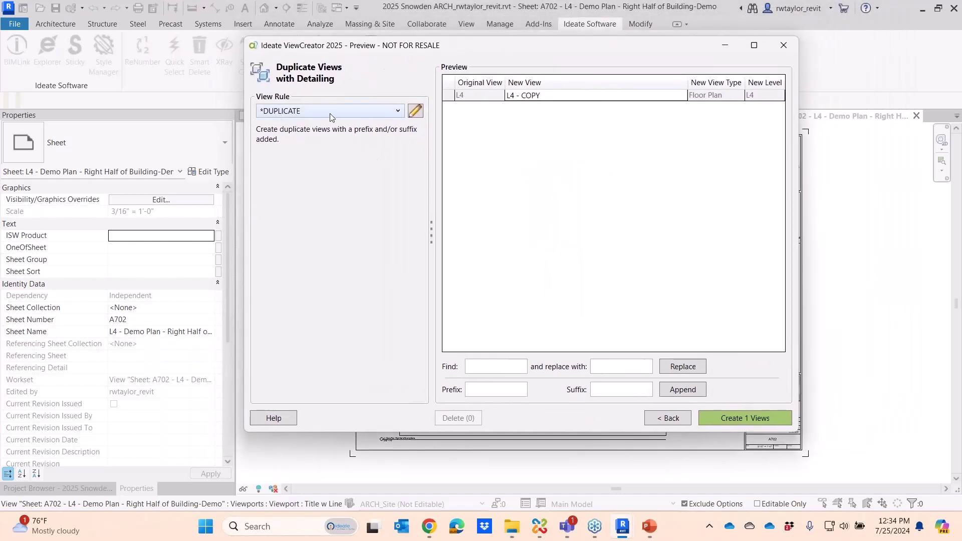
# Open the *DUPLICATE view rule for editing and set View Template - Apply #1 to Architectural Plan.
pyautogui.click(415, 112)
pyautogui.moveTo(502, 32); pyautogui.dragTo(607, 45)
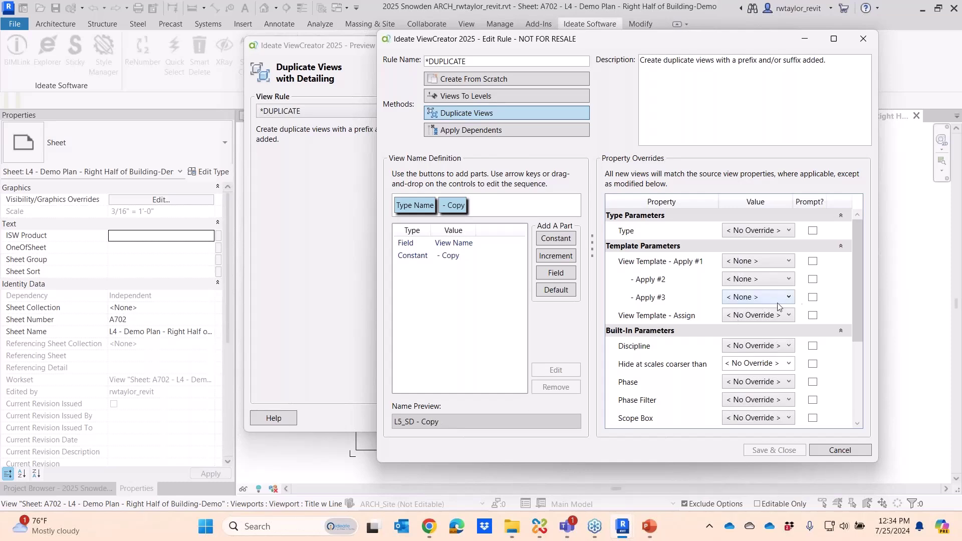
pyautogui.click(785, 263)
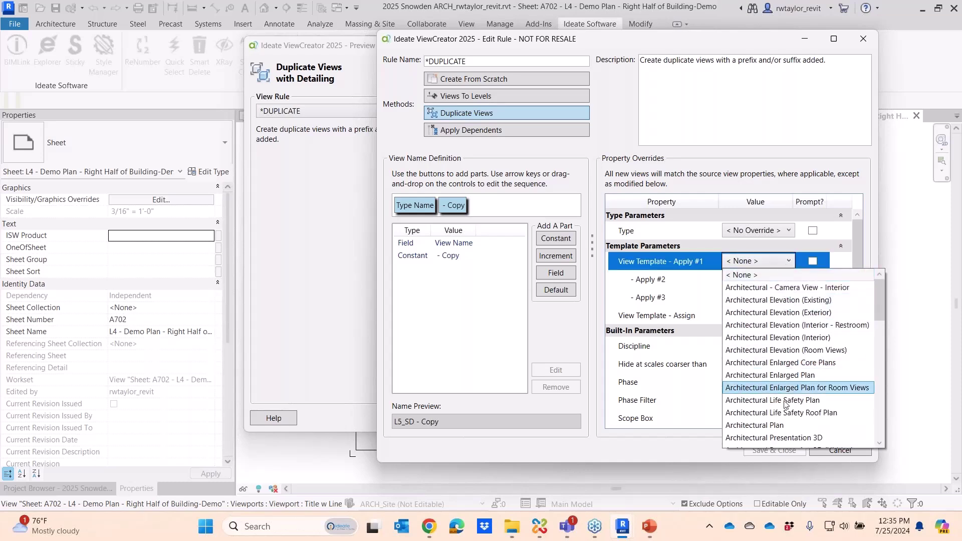
pyautogui.click(783, 426)
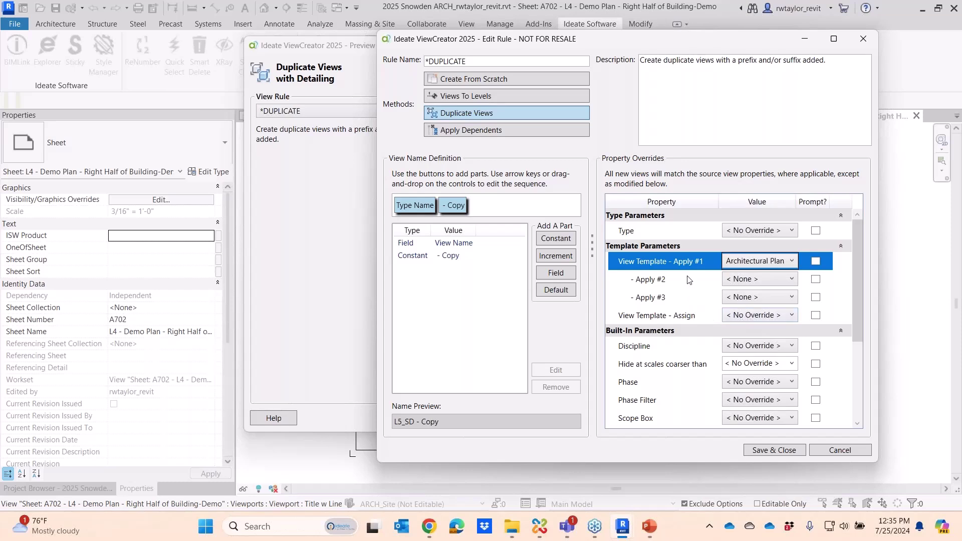
# Set the rule's View Template - Assign override to Architectural Schematic Plan and widen the rule editor to show the full template name.
pyautogui.click(744, 316)
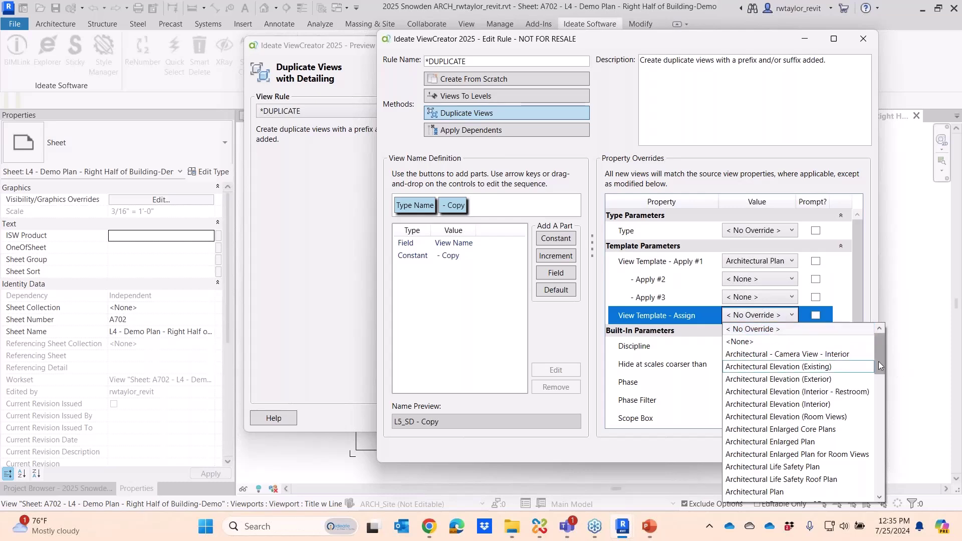
pyautogui.moveTo(880, 369); pyautogui.dragTo(881, 392)
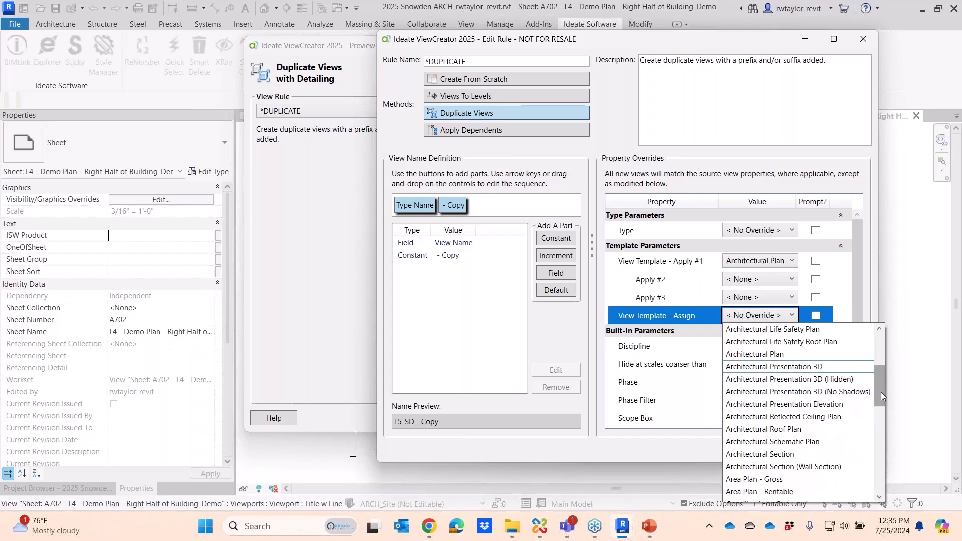
pyautogui.click(811, 441)
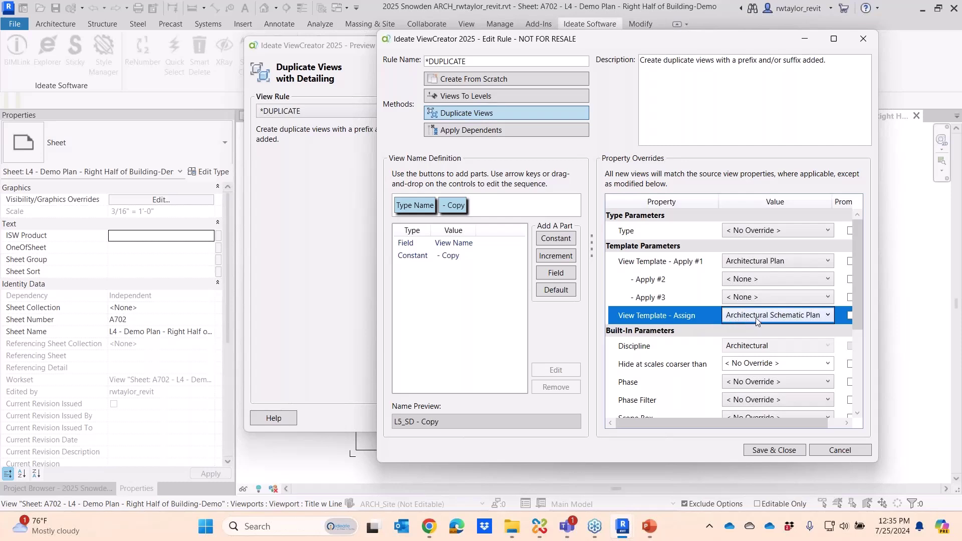
pyautogui.click(818, 318)
pyautogui.click(818, 316)
pyautogui.moveTo(877, 284); pyautogui.dragTo(932, 279)
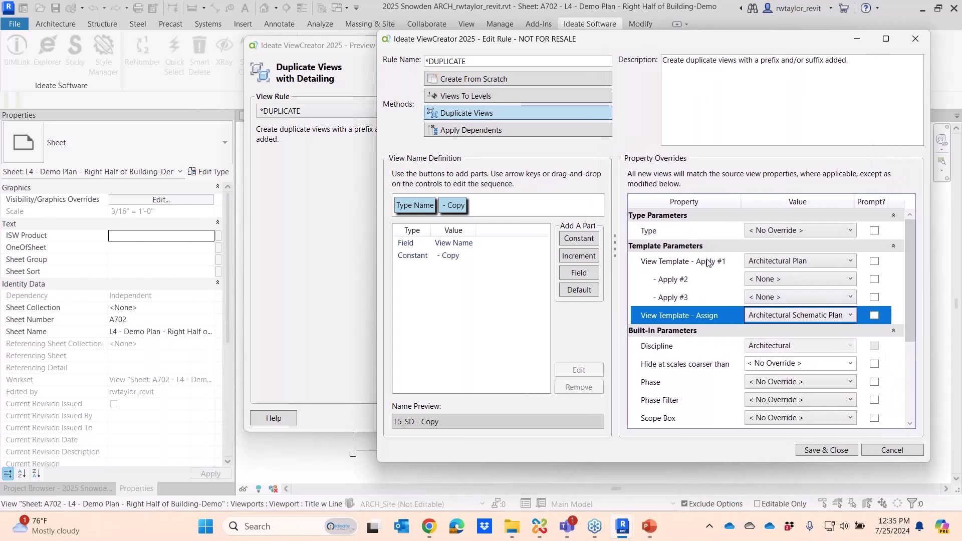
# Set the rule's View Template - Assign override to <None> and reset View Template - Apply #1 to < None >.
pyautogui.moveTo(911, 317); pyautogui.dragTo(911, 373)
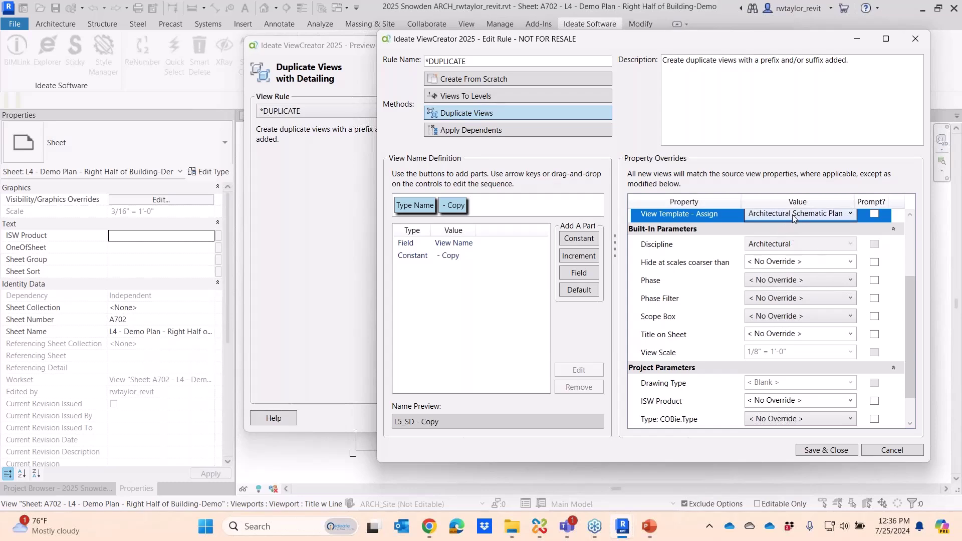
pyautogui.scroll(1, 906, 287)
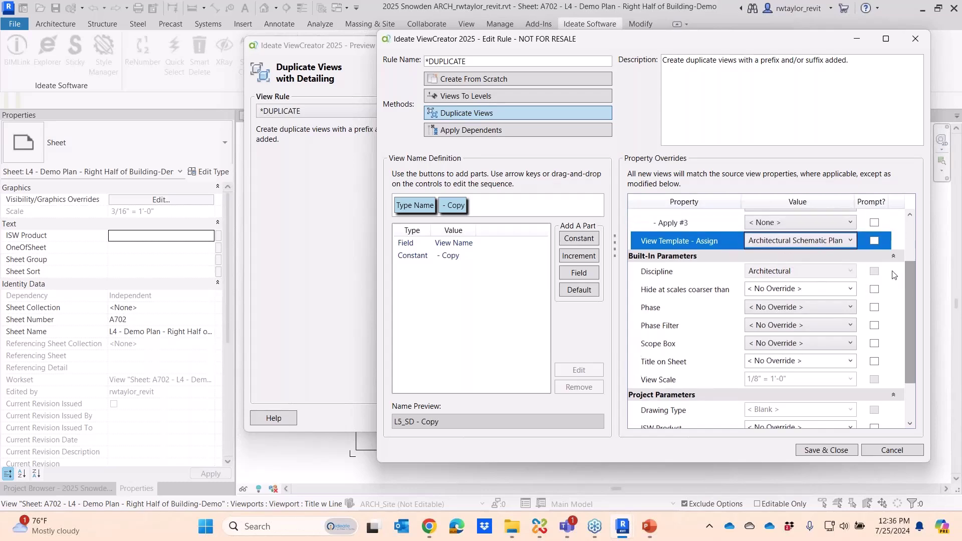
pyautogui.click(840, 244)
pyautogui.moveTo(900, 326); pyautogui.dragTo(893, 251)
pyautogui.click(803, 266)
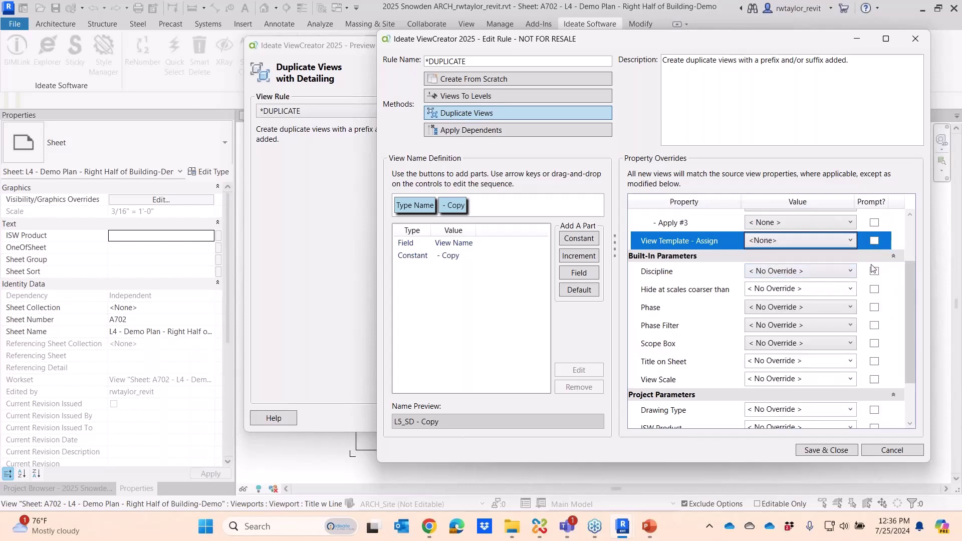
pyautogui.moveTo(908, 278); pyautogui.dragTo(907, 251)
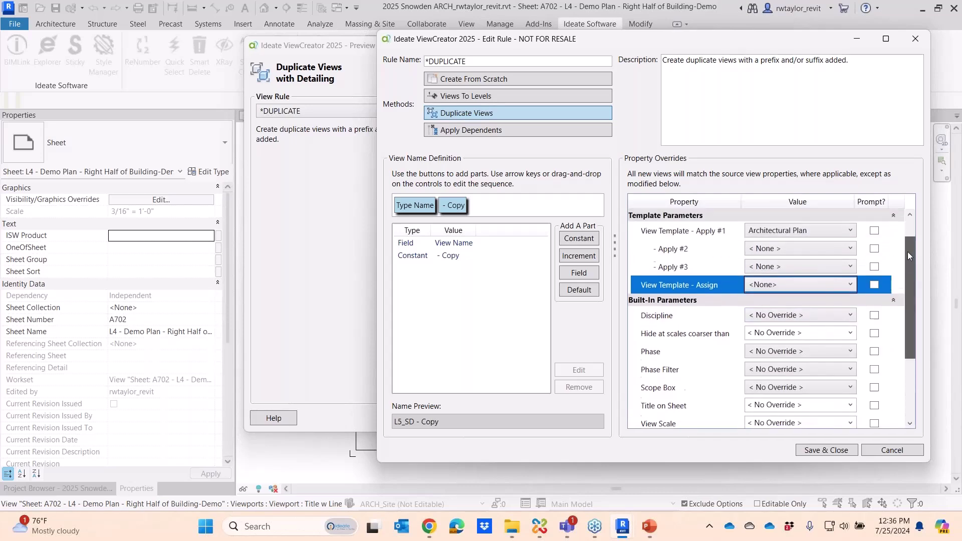
pyautogui.click(829, 235)
pyautogui.moveTo(900, 299)
pyautogui.mouseDown()
pyautogui.moveTo(901, 250)
pyautogui.moveTo(909, 309)
pyautogui.mouseUp()
pyautogui.click(835, 250)
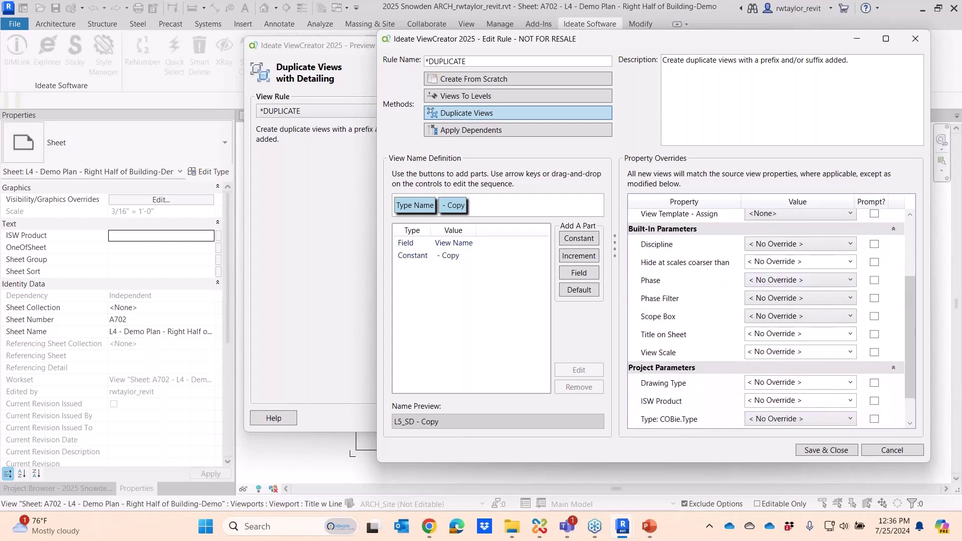
# Override the rule's Discipline with Architectural, enable its prompt, and save the rule.
pyautogui.click(781, 244)
pyautogui.click(781, 264)
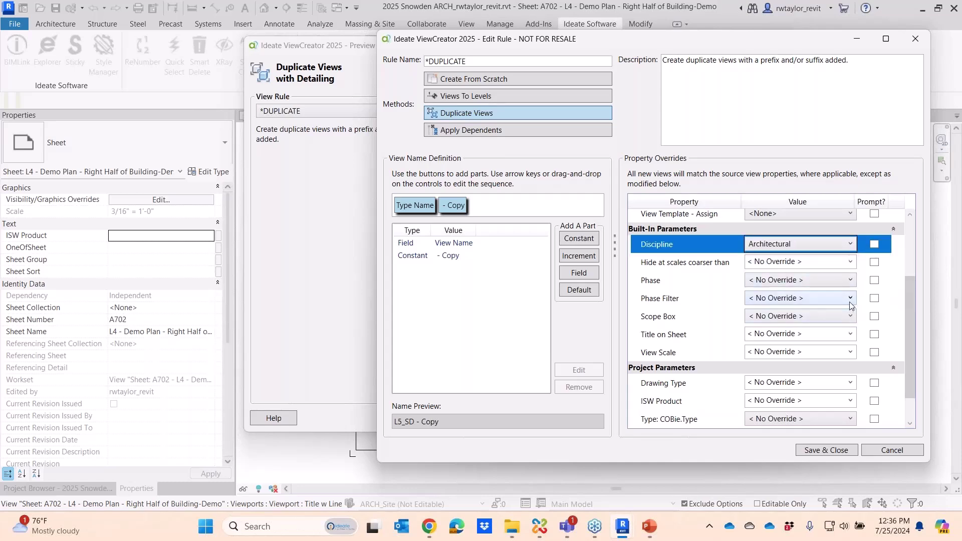
pyautogui.click(874, 245)
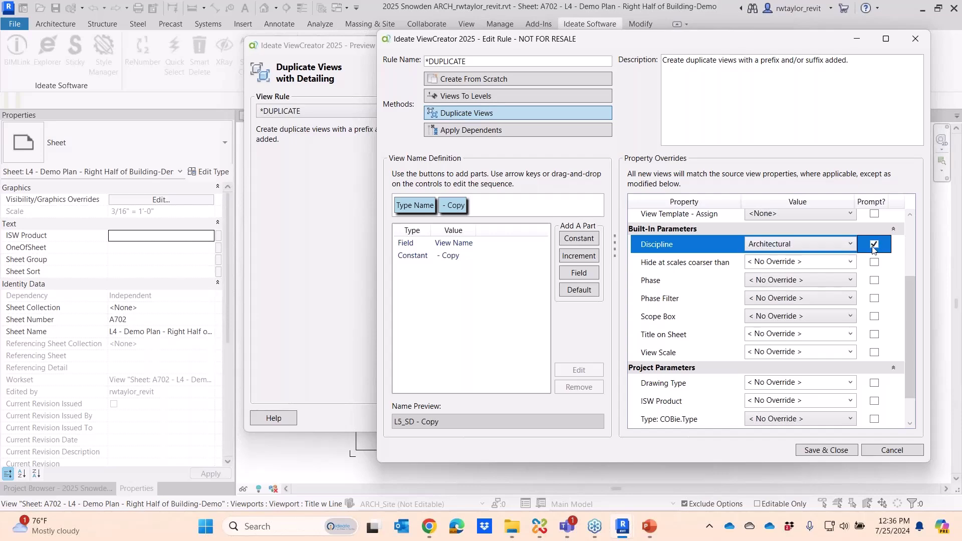
pyautogui.click(835, 451)
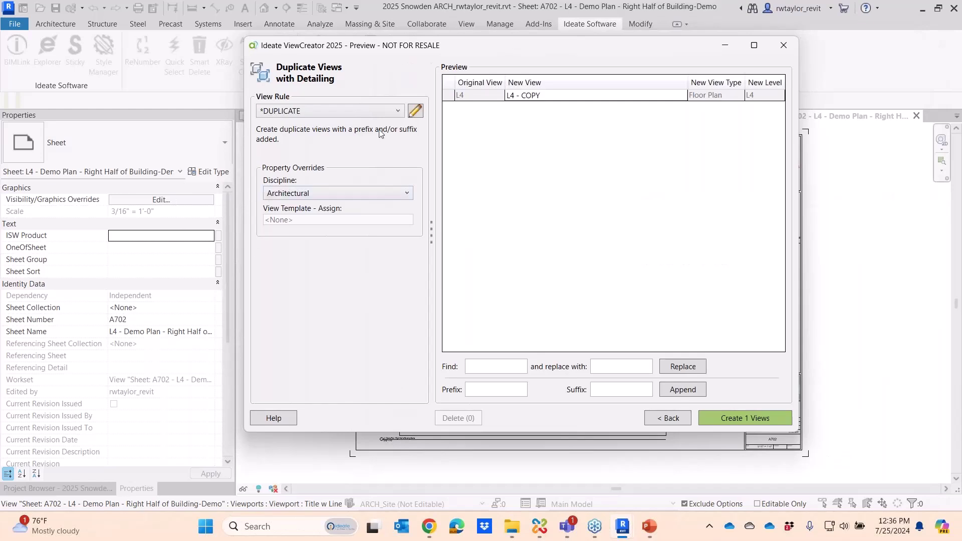
# Set the Discipline override for the duplicated L4 view to Structural.
pyautogui.click(289, 195)
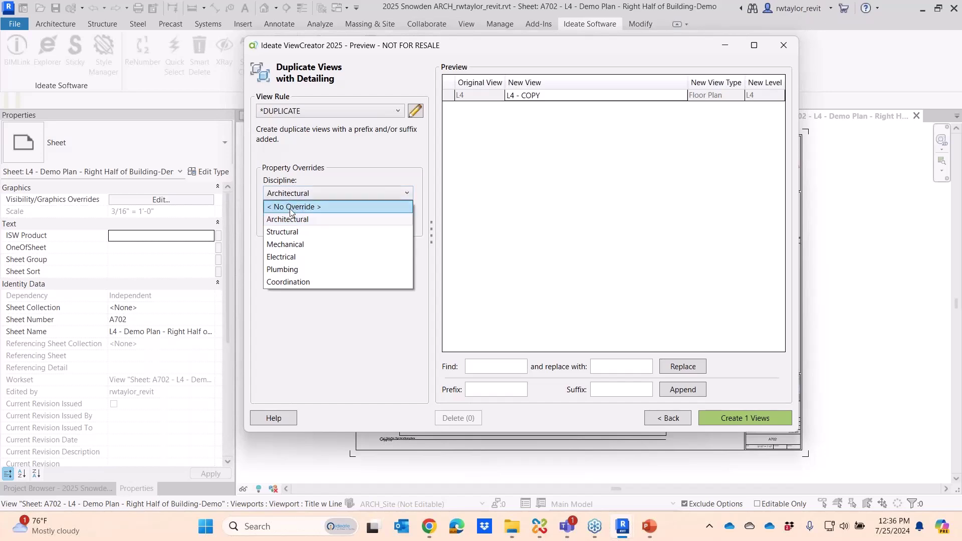
pyautogui.click(295, 233)
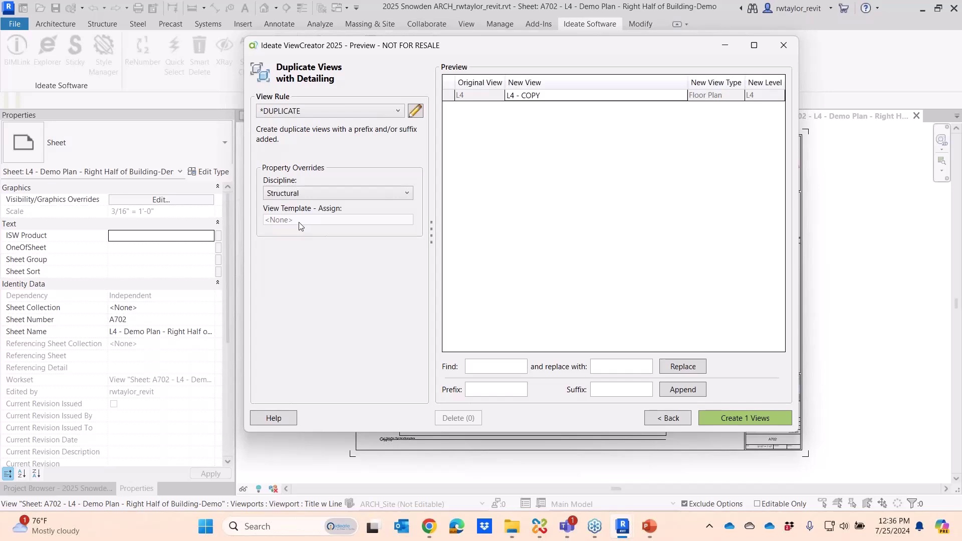
# Try turning off the Discipline prompt in the *DUPLICATE rule, then discard the rule changes.
pyautogui.click(415, 112)
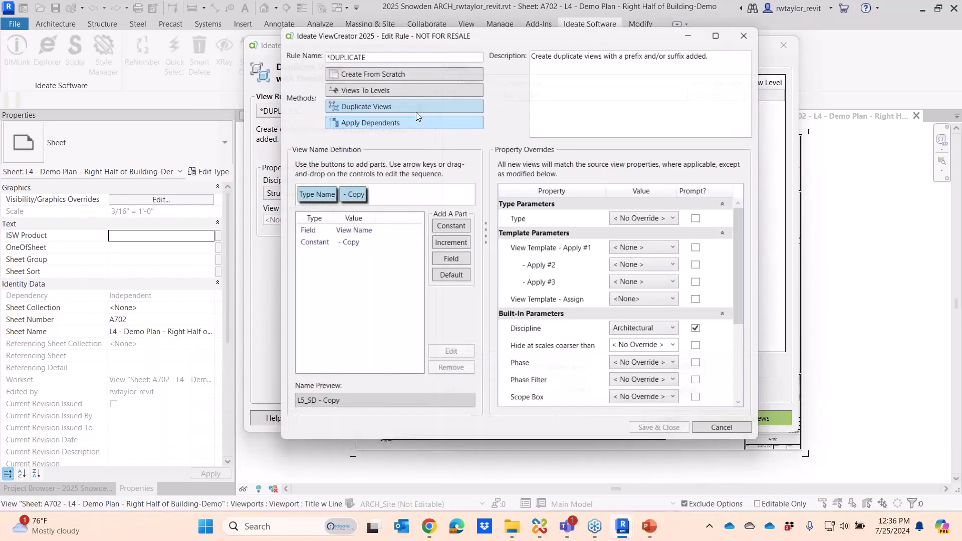
pyautogui.moveTo(749, 248); pyautogui.dragTo(754, 331)
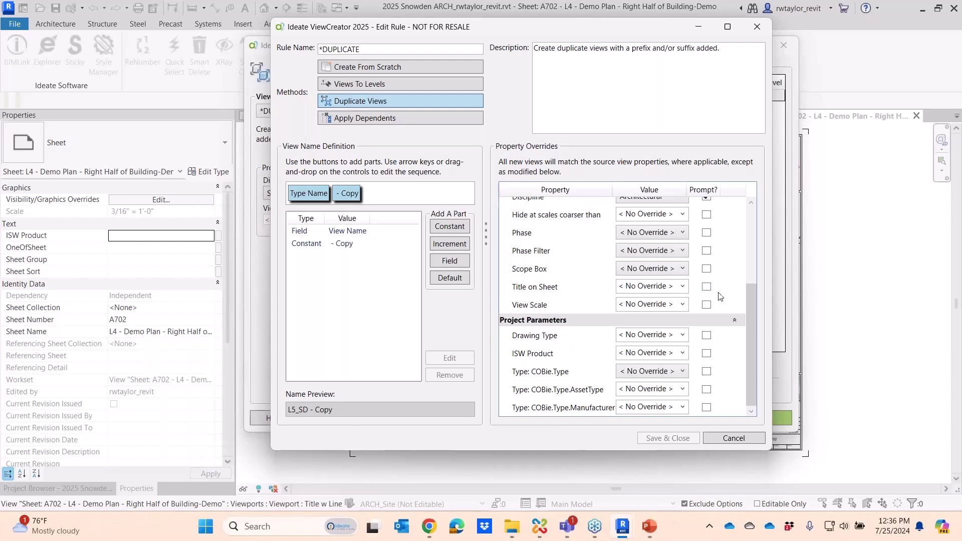
pyautogui.moveTo(748, 299); pyautogui.dragTo(750, 273)
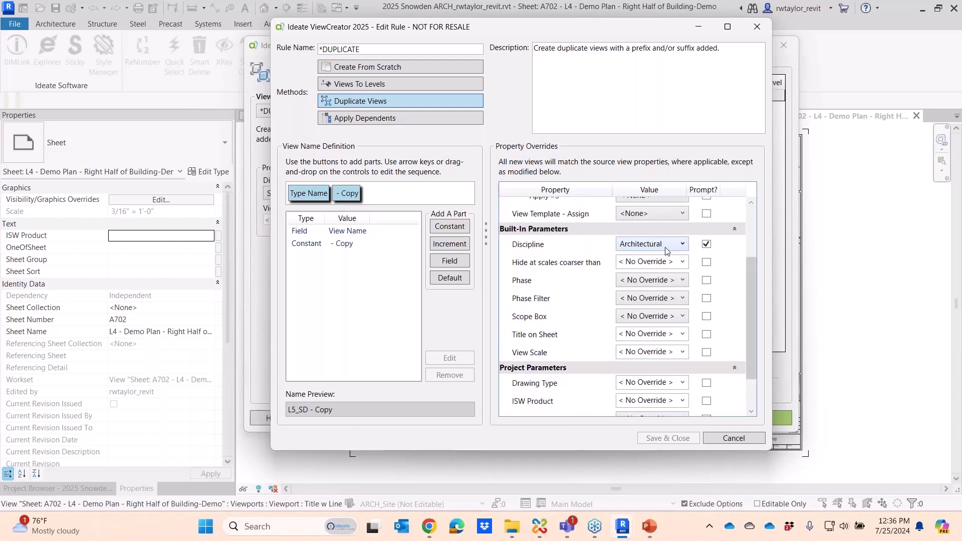
pyautogui.click(706, 244)
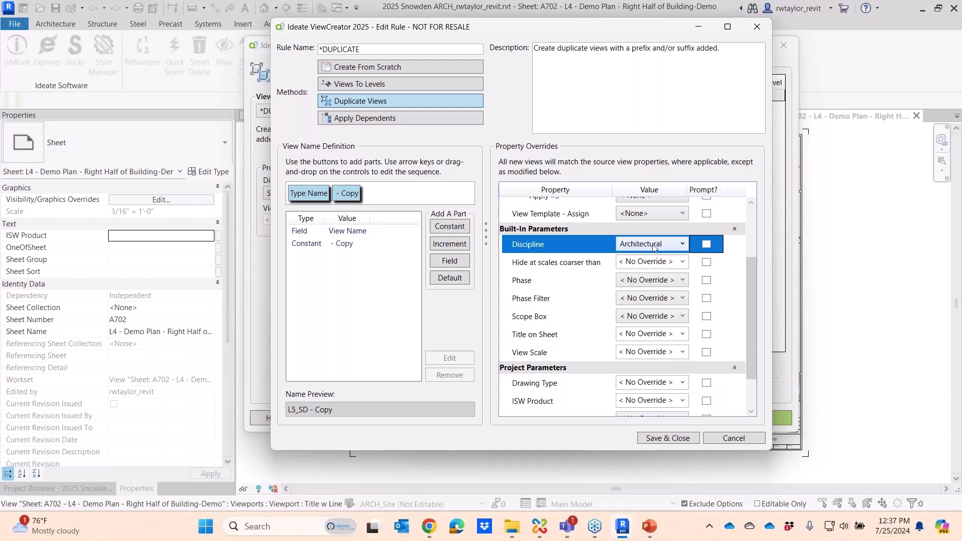
pyautogui.click(706, 246)
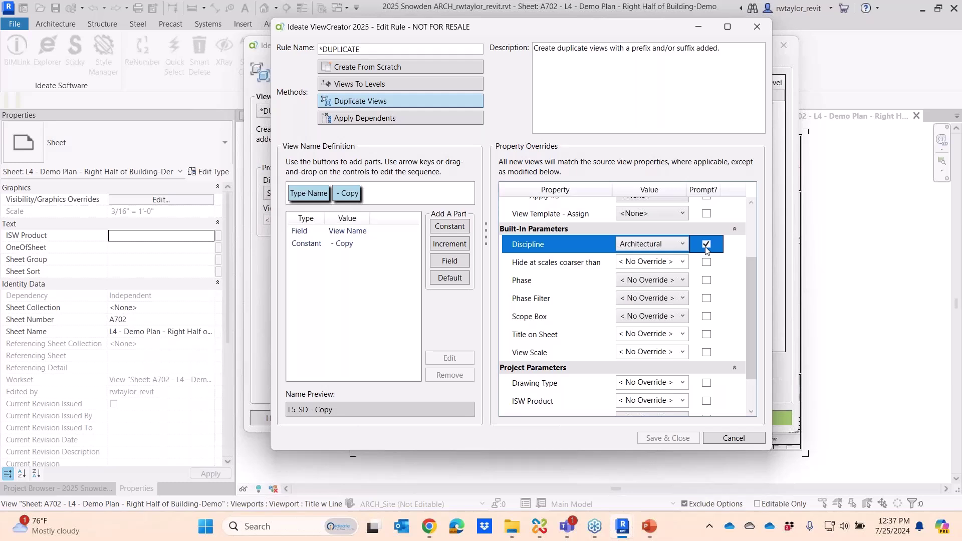
pyautogui.click(706, 246)
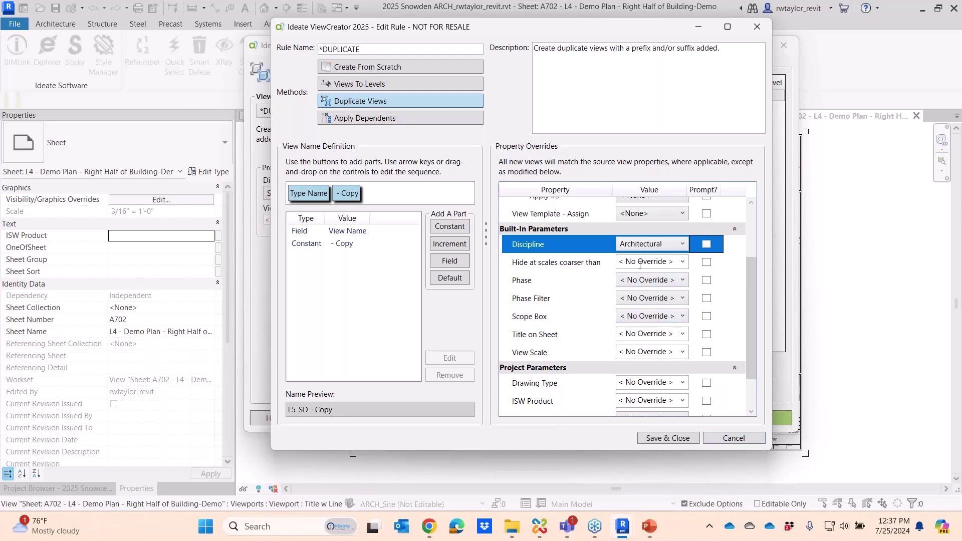
pyautogui.click(733, 439)
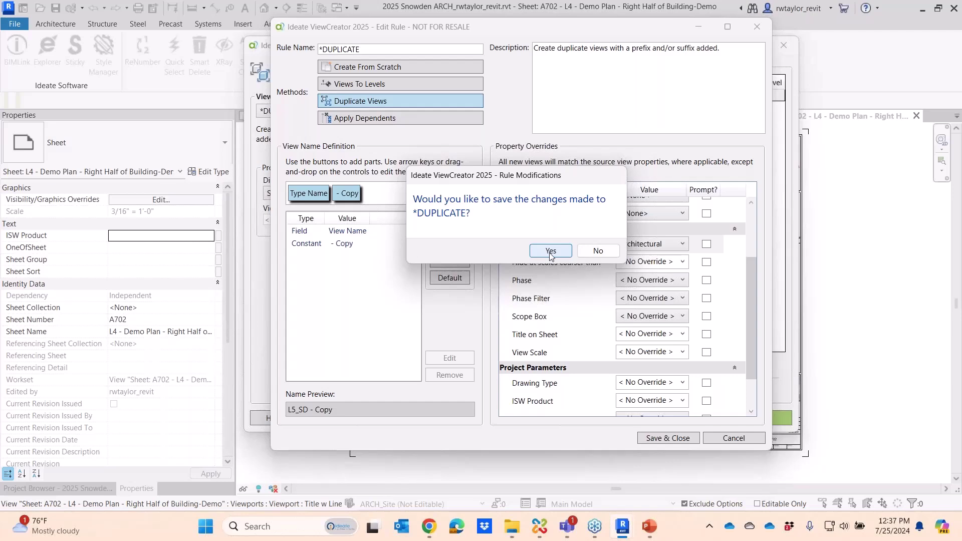
pyautogui.click(606, 253)
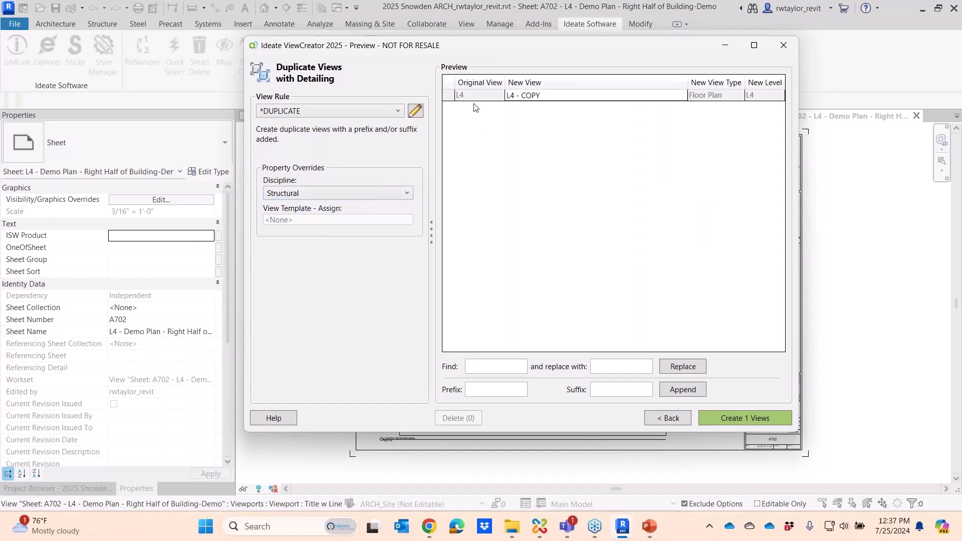
# Rename the new view L4 - STR and create it from the *DUPLICATE rule.
pyautogui.click(560, 99)
pyautogui.press('BackSpace')
pyautogui.press('BackSpace')
pyautogui.press('BackSpace')
pyautogui.press('BackSpace')
pyautogui.write('STR')
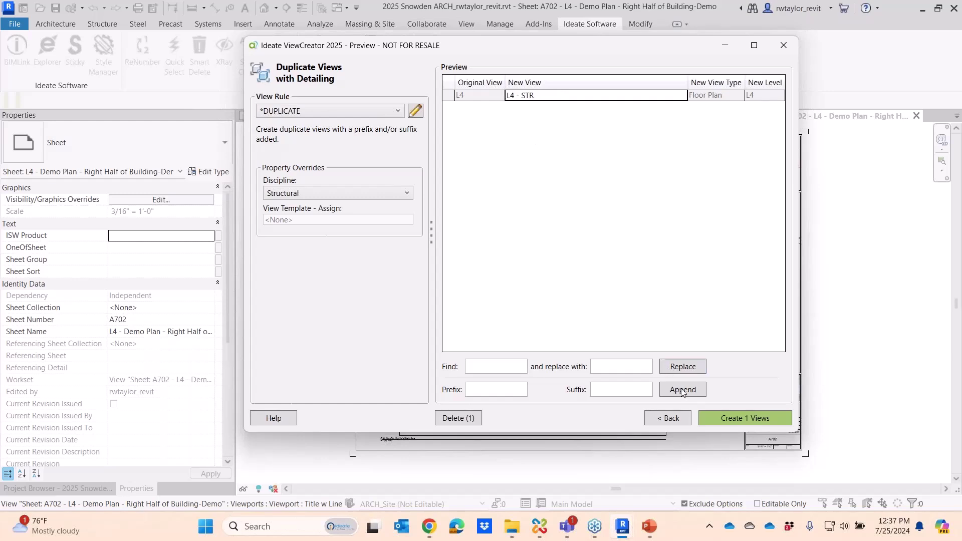
pyautogui.click(737, 420)
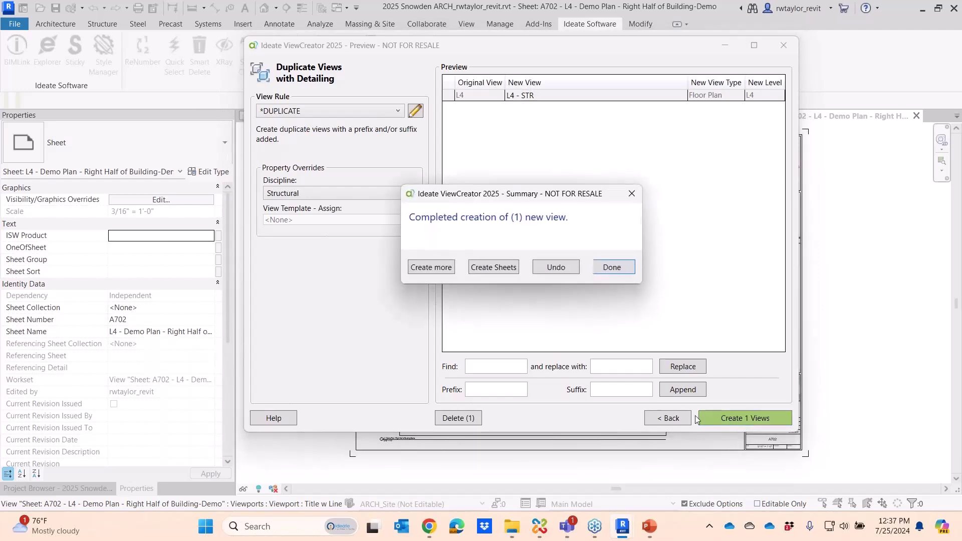
pyautogui.click(612, 267)
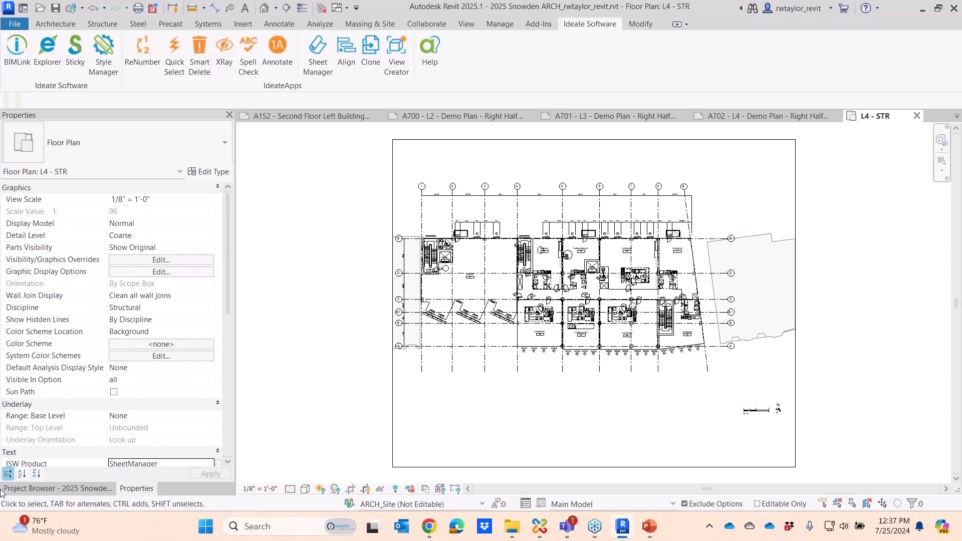
# Assign the Structural Framing Plan view template to the L4 - STR floor plan.
pyautogui.moveTo(227, 236); pyautogui.dragTo(229, 337)
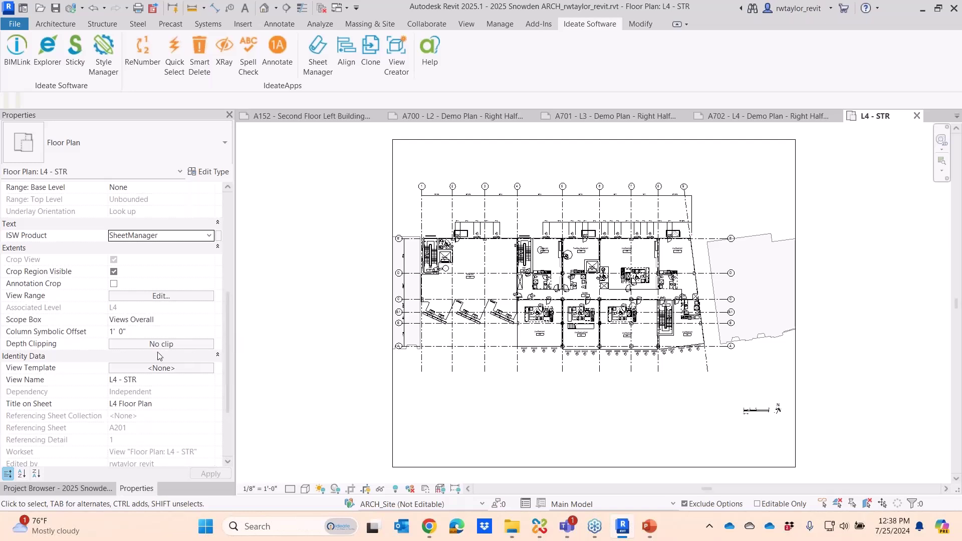
pyautogui.click(158, 368)
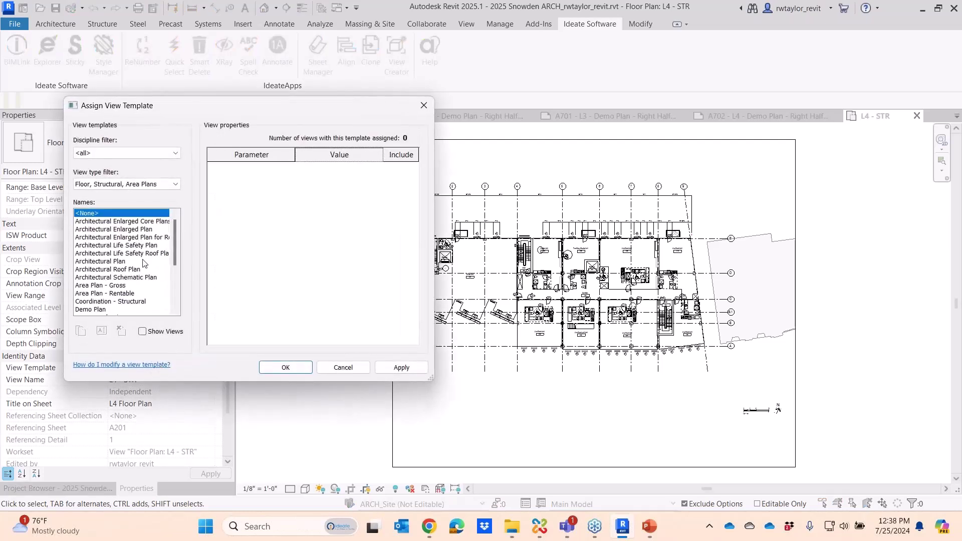
pyautogui.moveTo(176, 248); pyautogui.dragTo(174, 289)
pyautogui.click(121, 262)
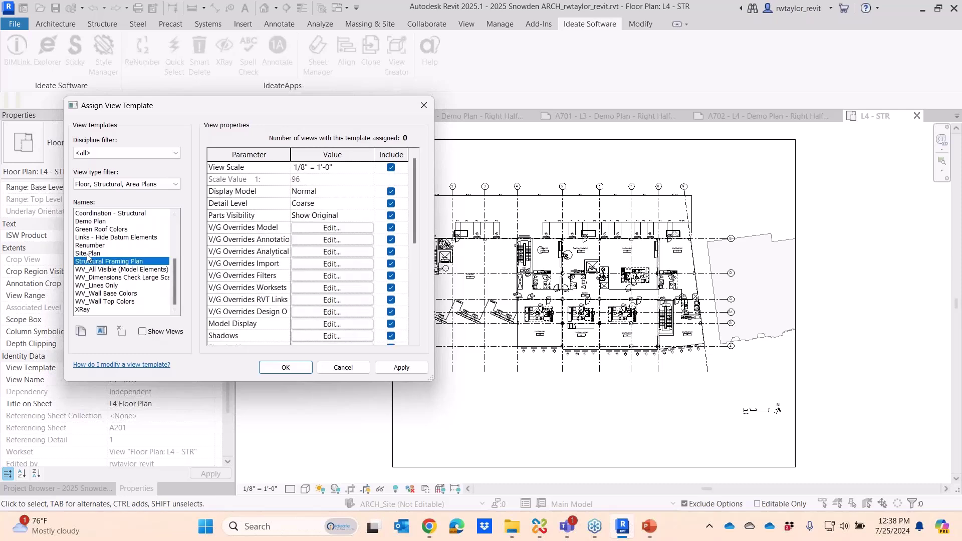
pyautogui.click(392, 370)
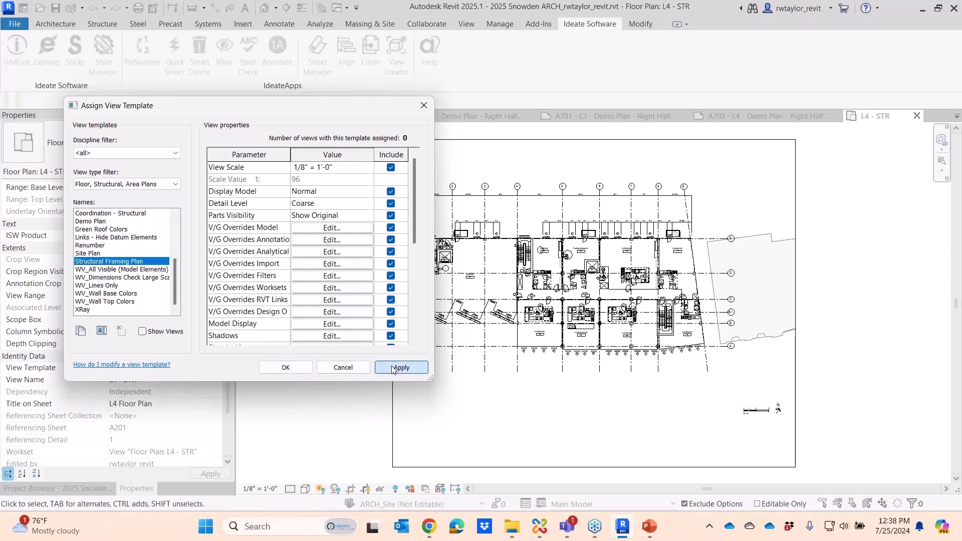
pyautogui.click(286, 367)
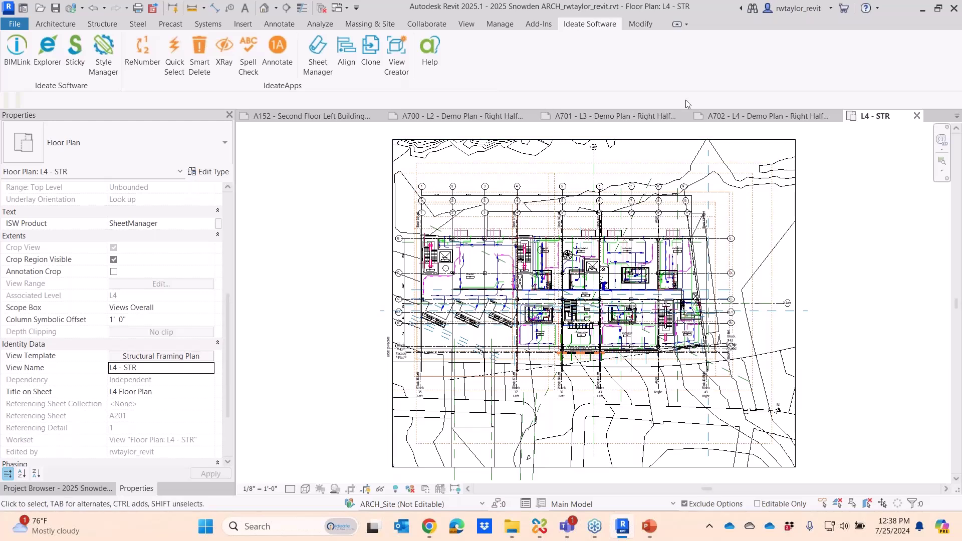
# Switch to sheet A152, start ViewCreator and examine the rule library path in its settings.
pyautogui.click(329, 117)
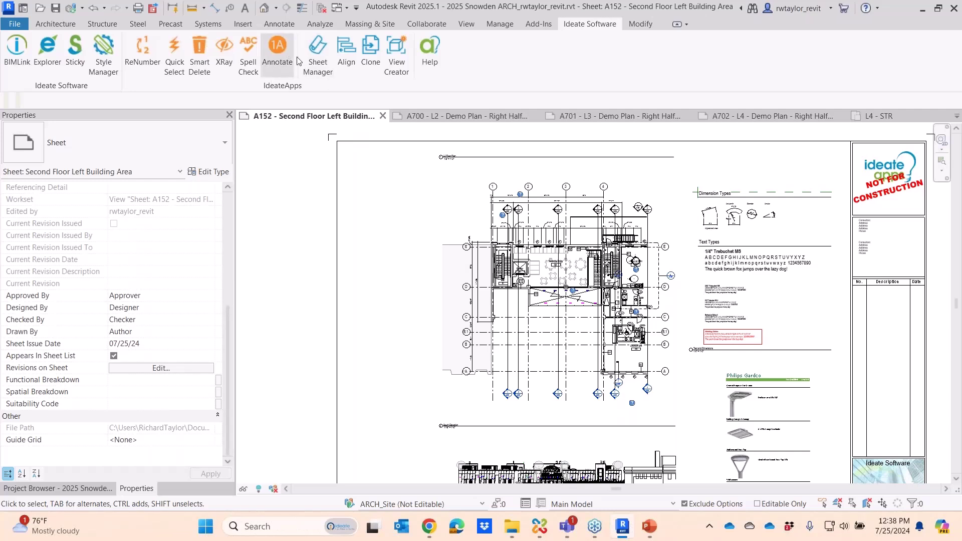
pyautogui.click(397, 65)
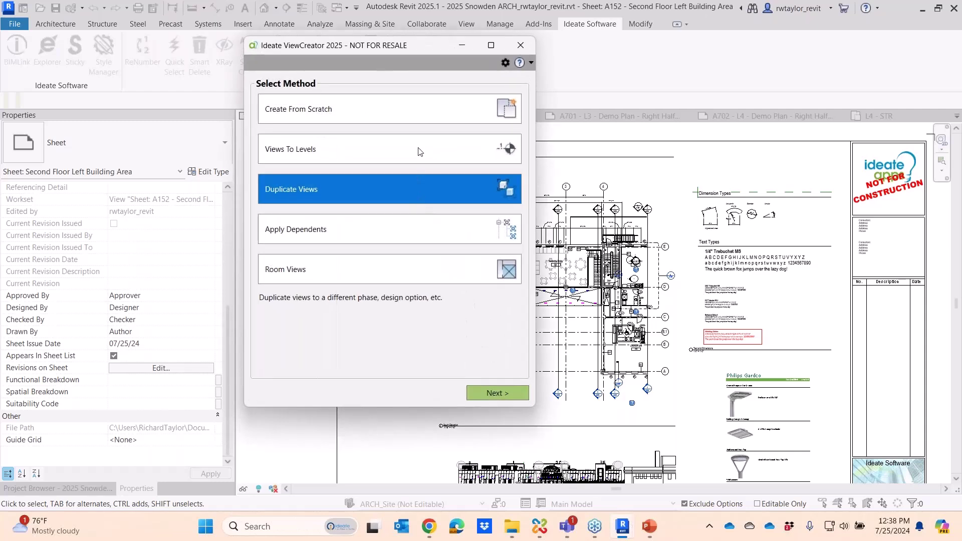
pyautogui.click(505, 64)
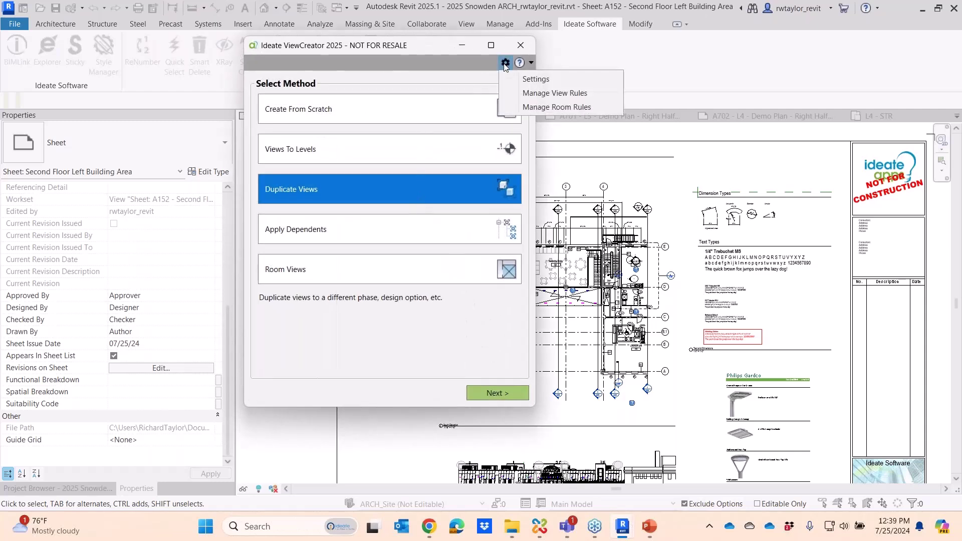
pyautogui.click(529, 78)
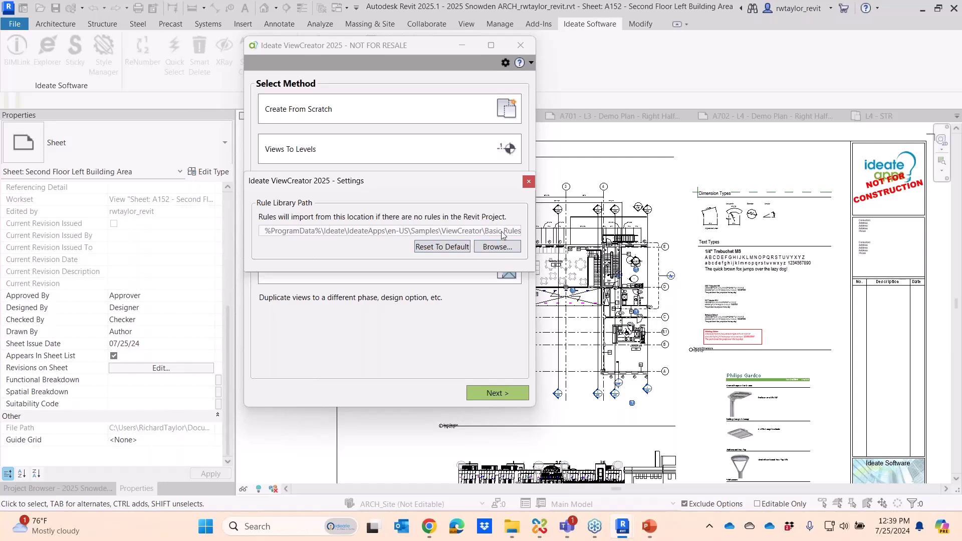
pyautogui.click(528, 182)
# Review the saved view rules and the export location for the *DUPLICATE rule, leaving without exporting it.
pyautogui.click(505, 62)
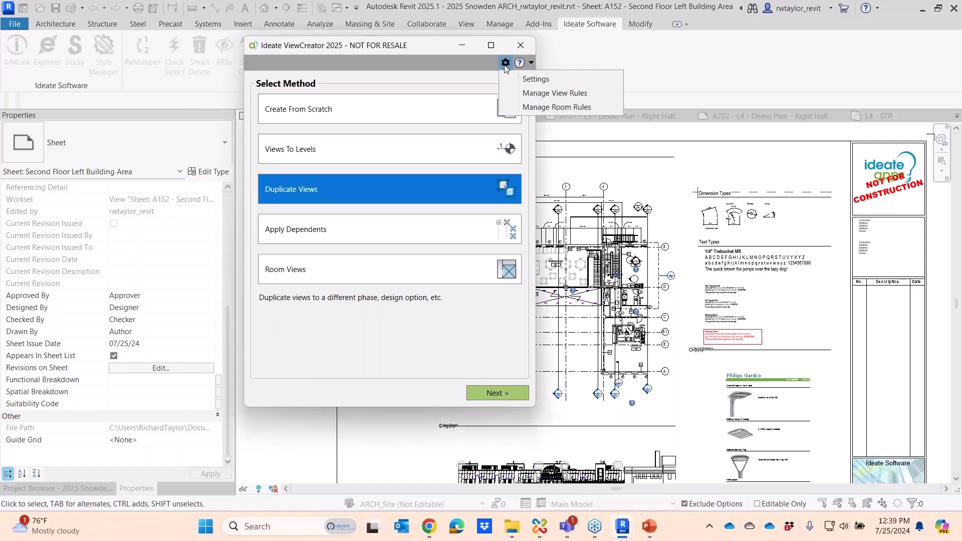
pyautogui.click(532, 95)
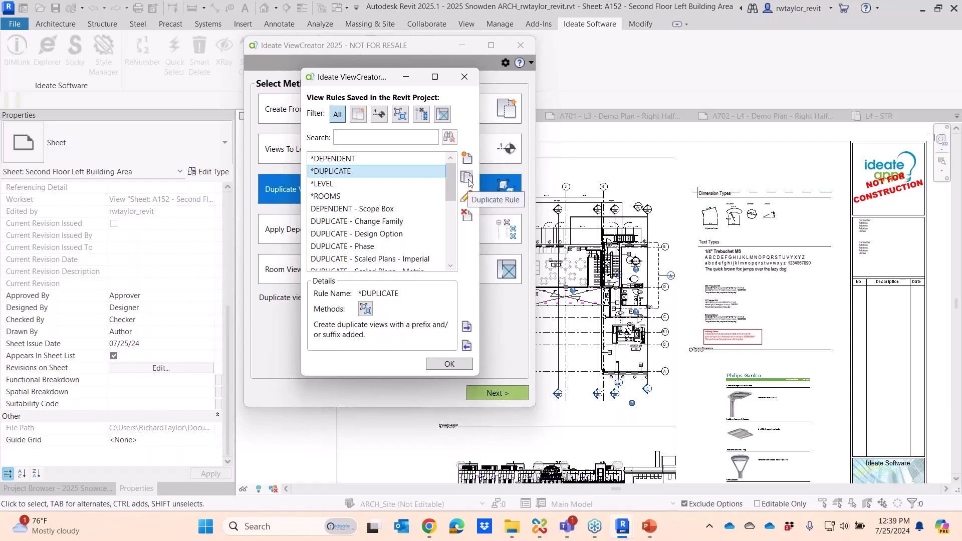
pyautogui.click(466, 328)
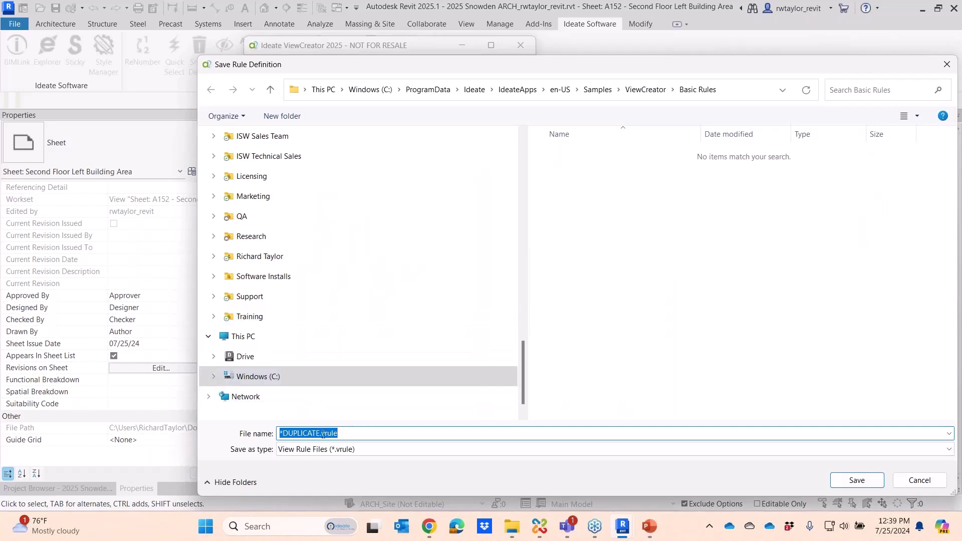
pyautogui.moveTo(596, 68); pyautogui.dragTo(513, 71)
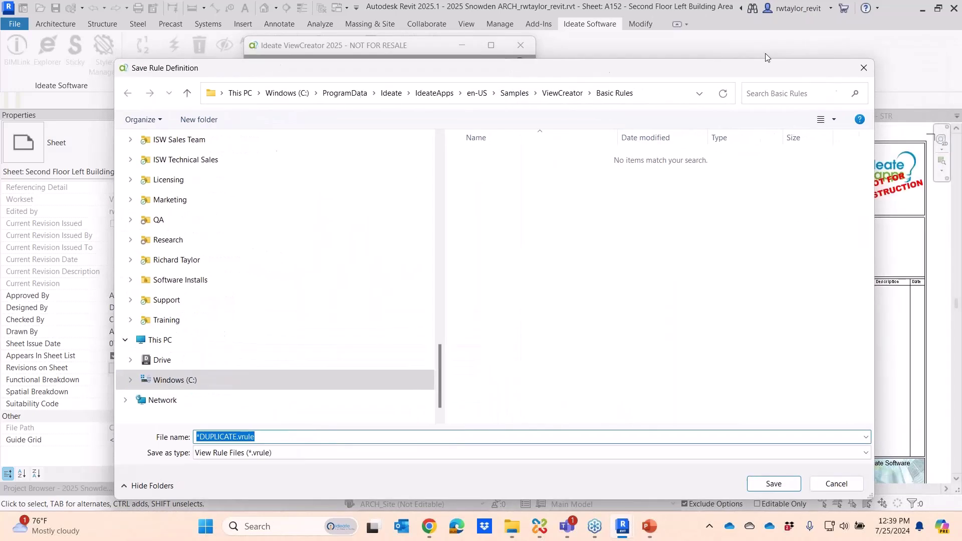
pyautogui.click(863, 68)
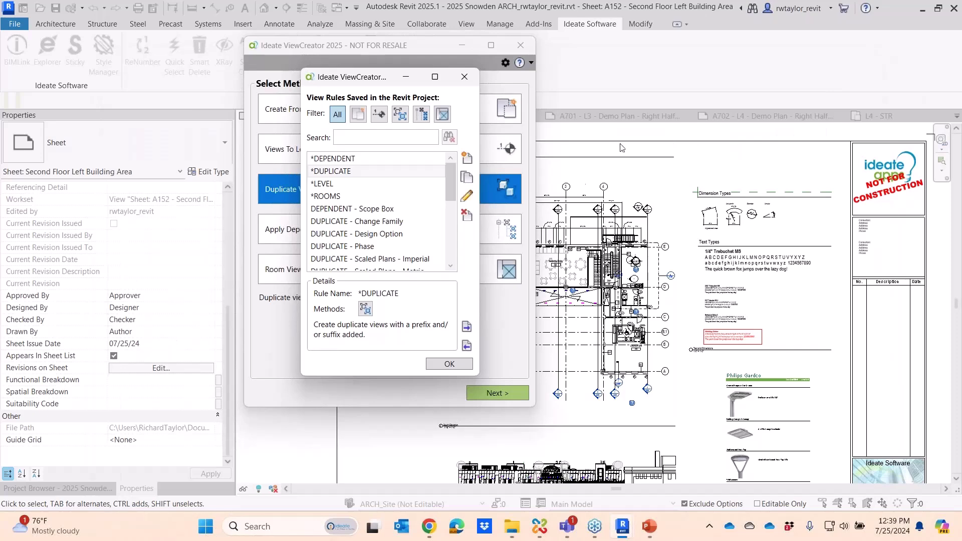
pyautogui.click(445, 369)
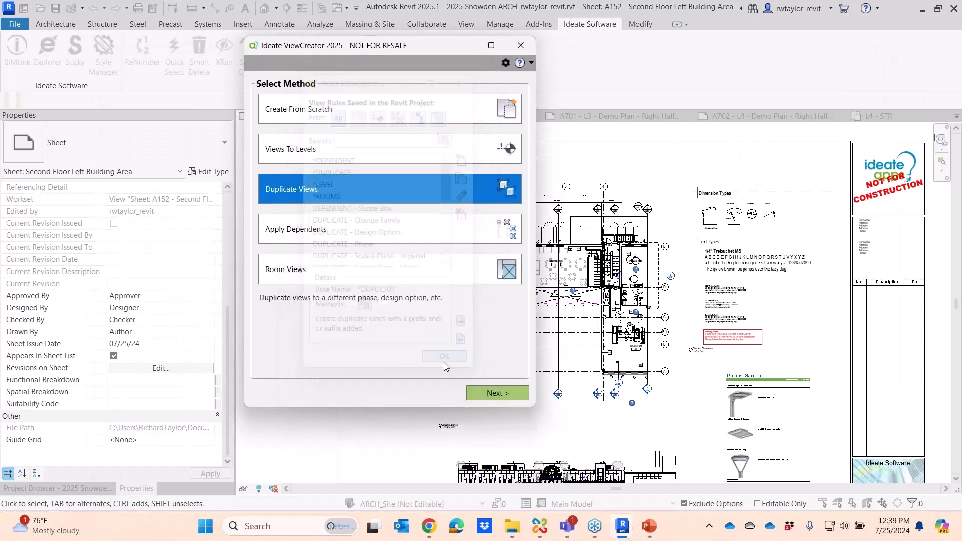
# Check the ViewCreator rule library path again and close ViewCreator.
pyautogui.click(505, 64)
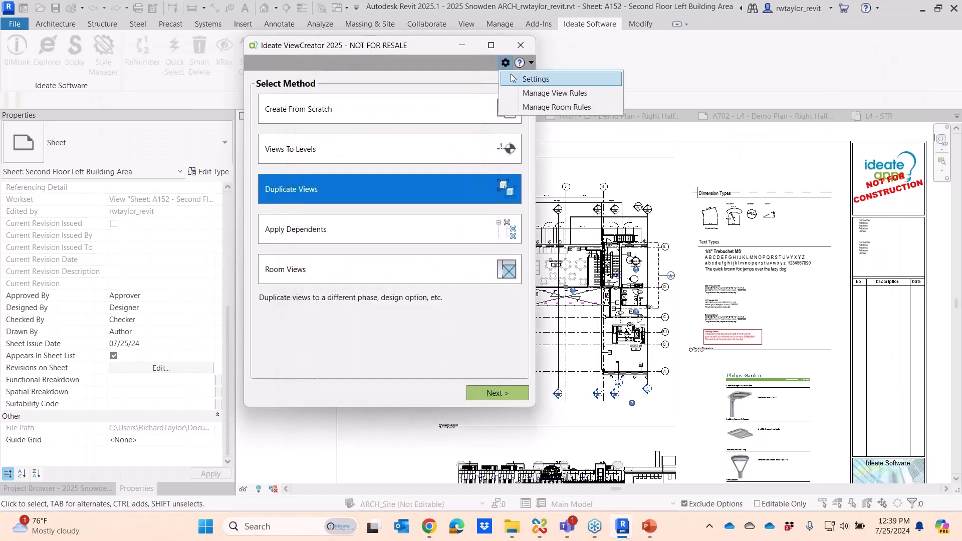
pyautogui.click(535, 79)
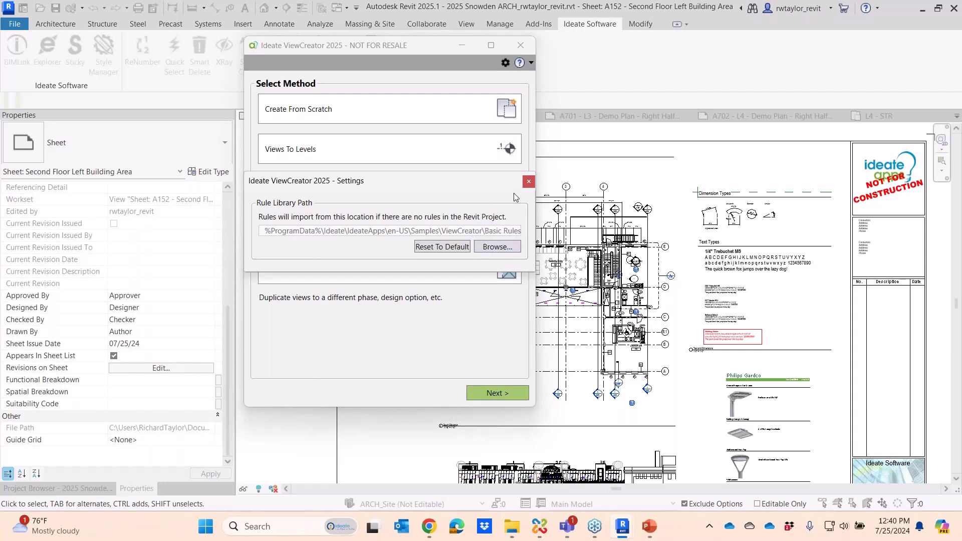
pyautogui.click(528, 182)
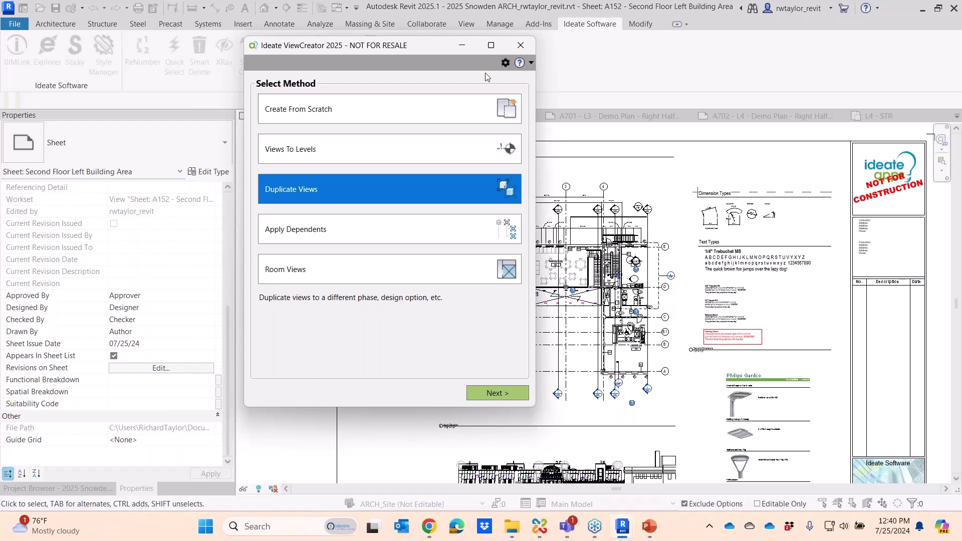
pyautogui.moveTo(413, 50); pyautogui.dragTo(446, 66)
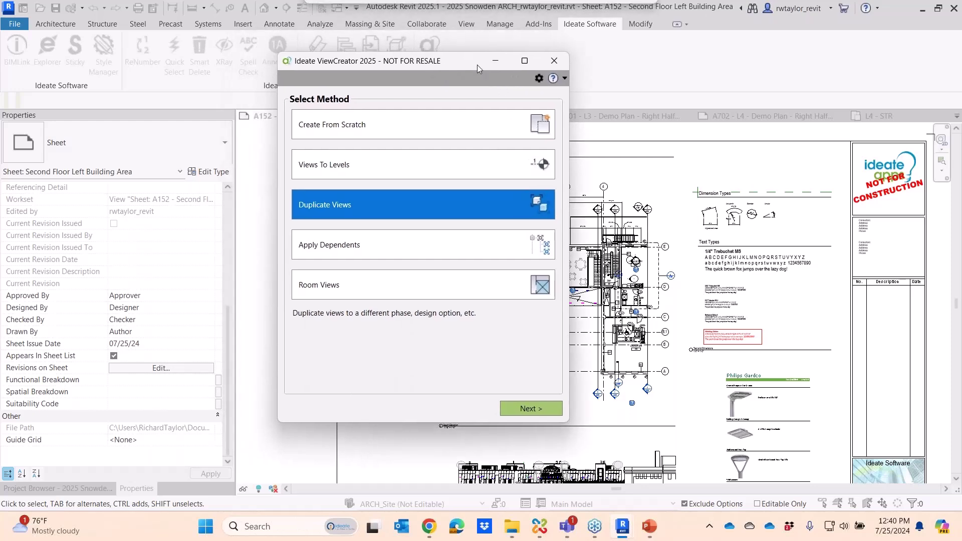
pyautogui.click(552, 61)
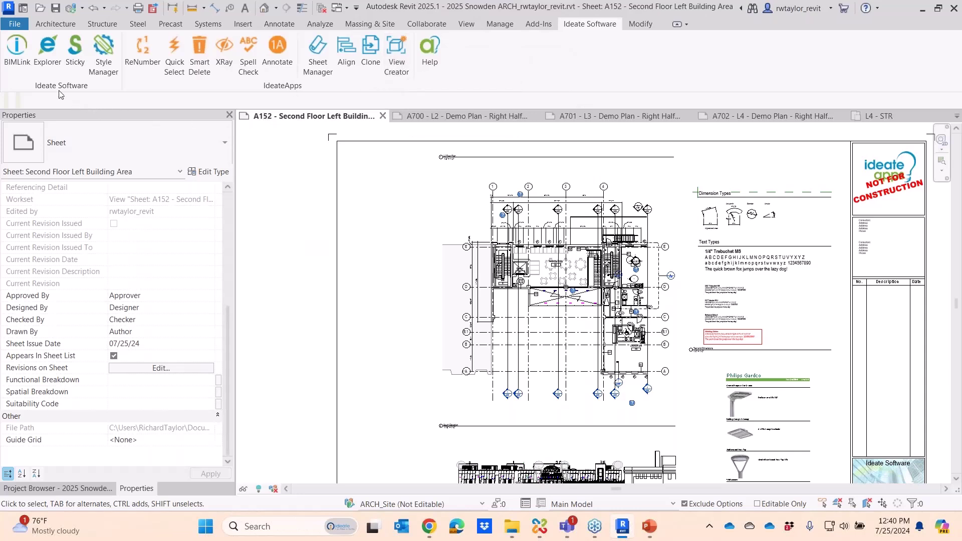
# Open the Ideate BIMLink settings to examine its library paths.
pyautogui.click(17, 62)
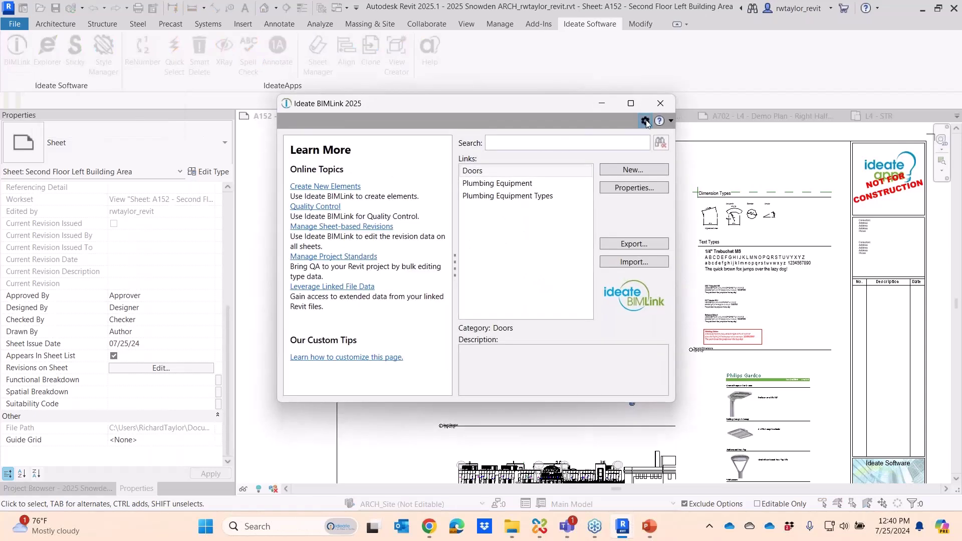
pyautogui.click(646, 121)
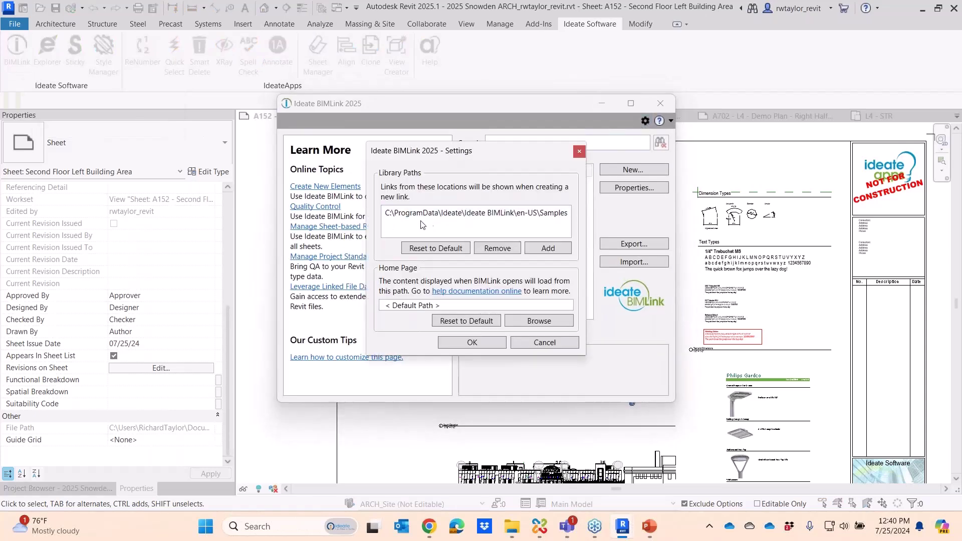
# Examine the Samples library path in the BIMLink settings, leave the settings unchanged and close BIMLink.
pyautogui.click(401, 221)
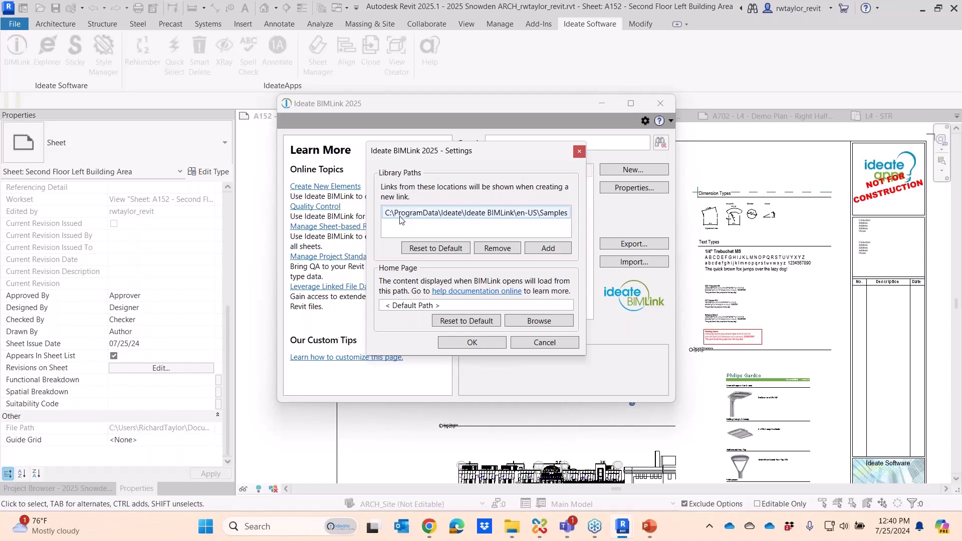
pyautogui.click(531, 222)
pyautogui.click(533, 218)
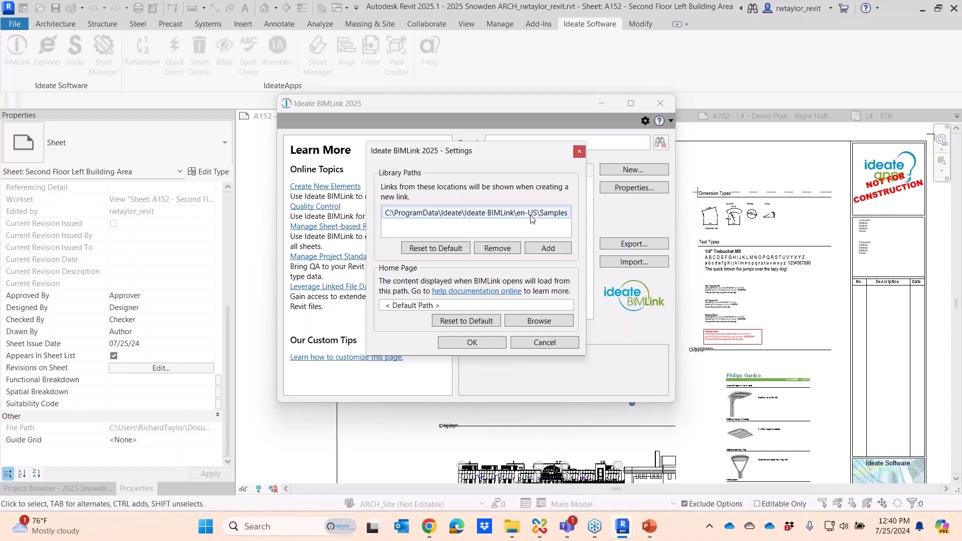
pyautogui.click(579, 151)
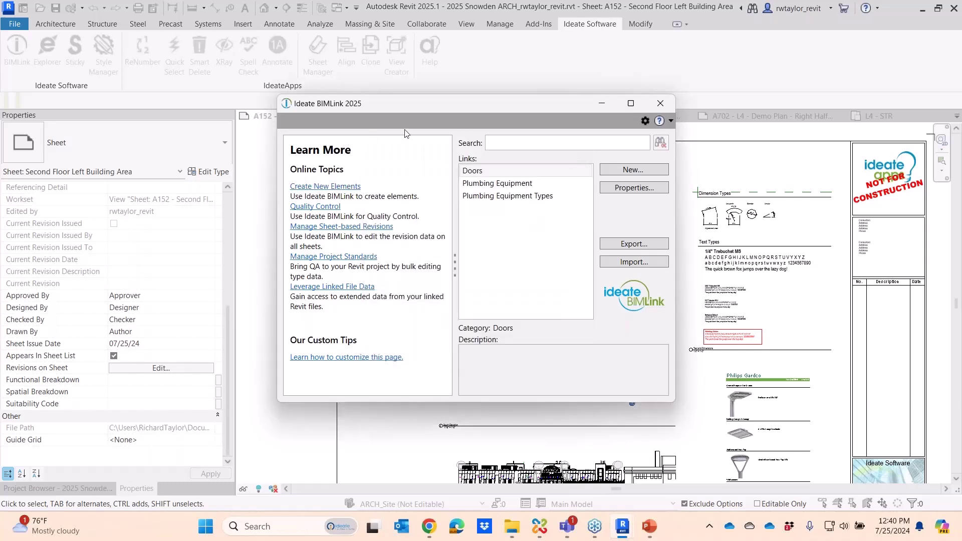
pyautogui.click(660, 104)
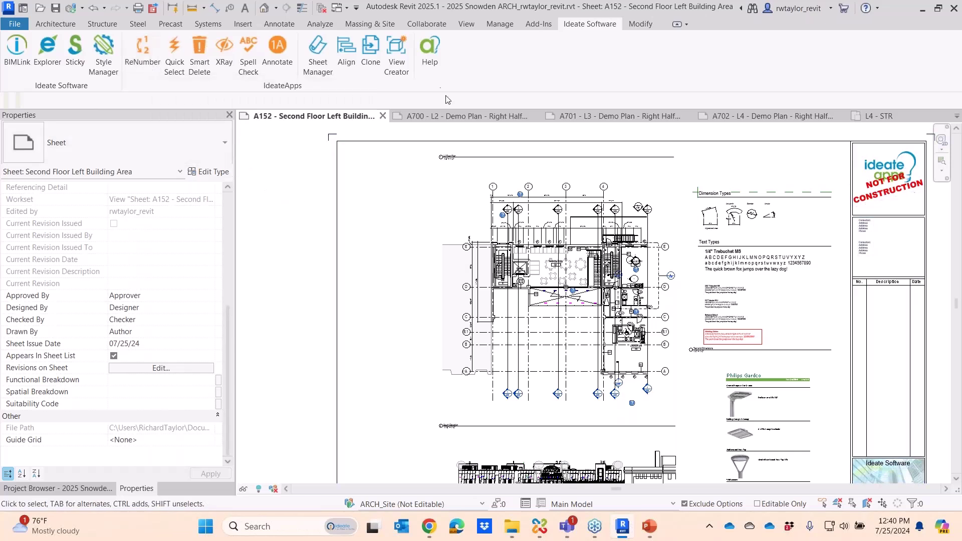
# Start ViewCreator, review the room rules saved in the Revit project and close ViewCreator.
pyautogui.click(396, 64)
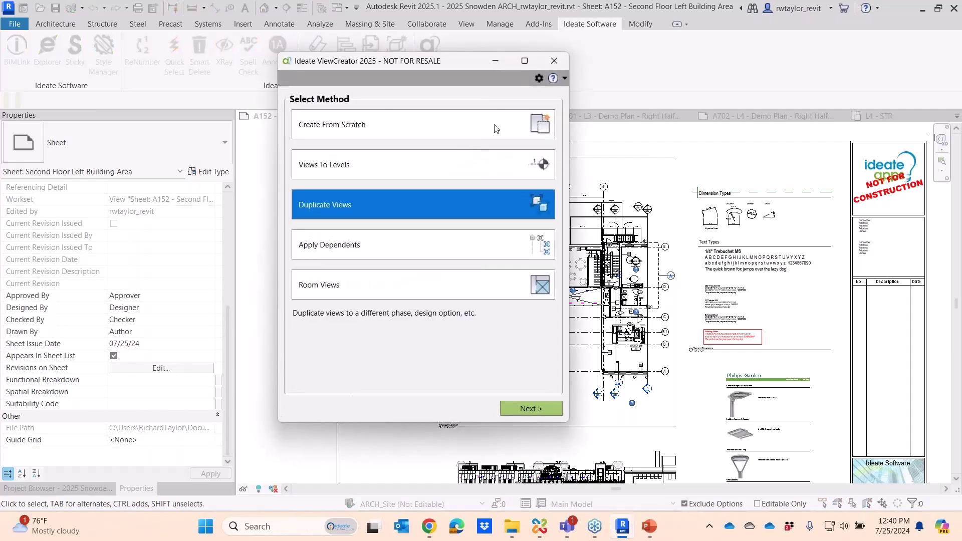
pyautogui.click(540, 78)
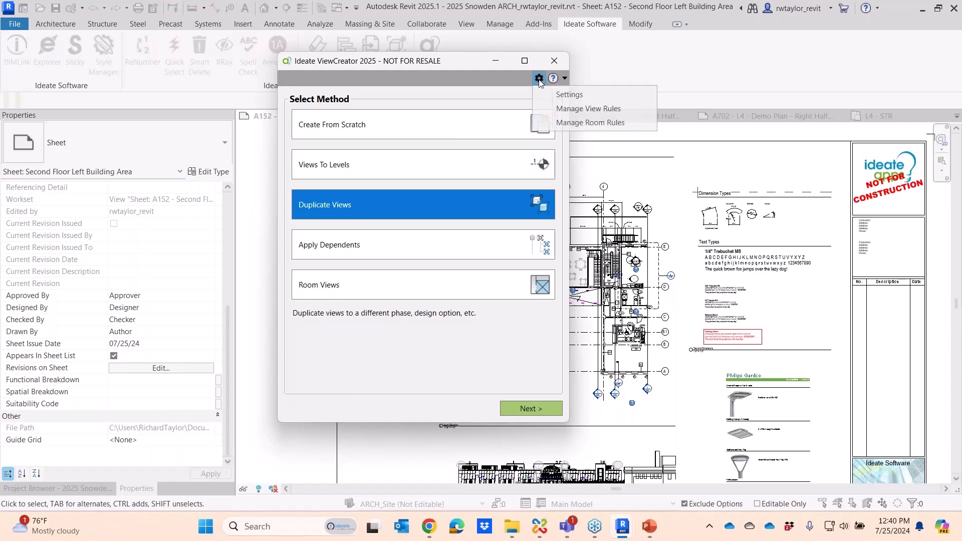
pyautogui.click(567, 123)
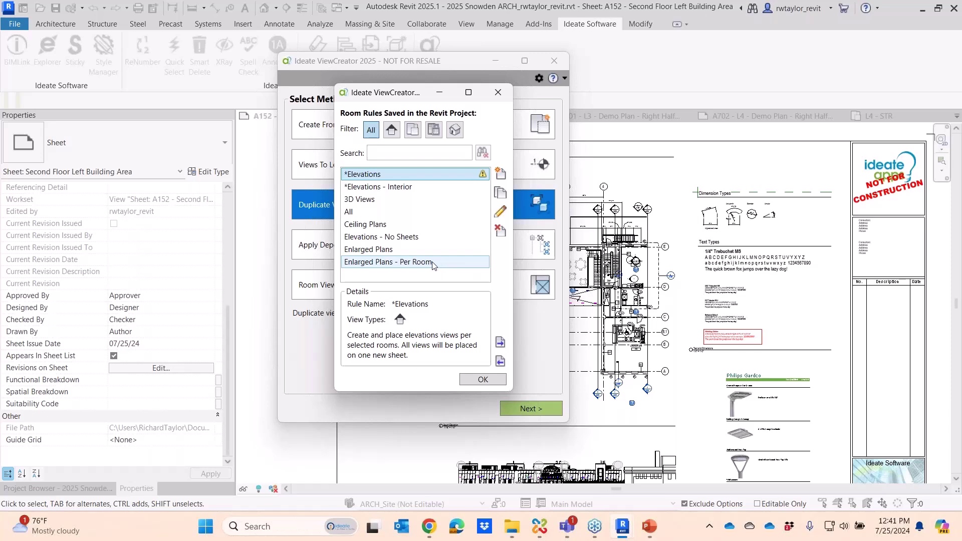
pyautogui.click(500, 92)
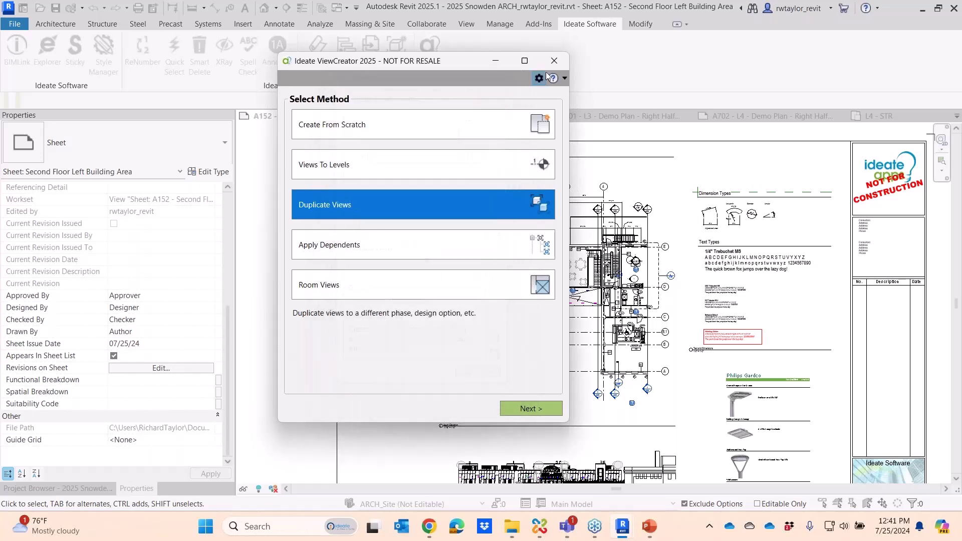
pyautogui.click(557, 61)
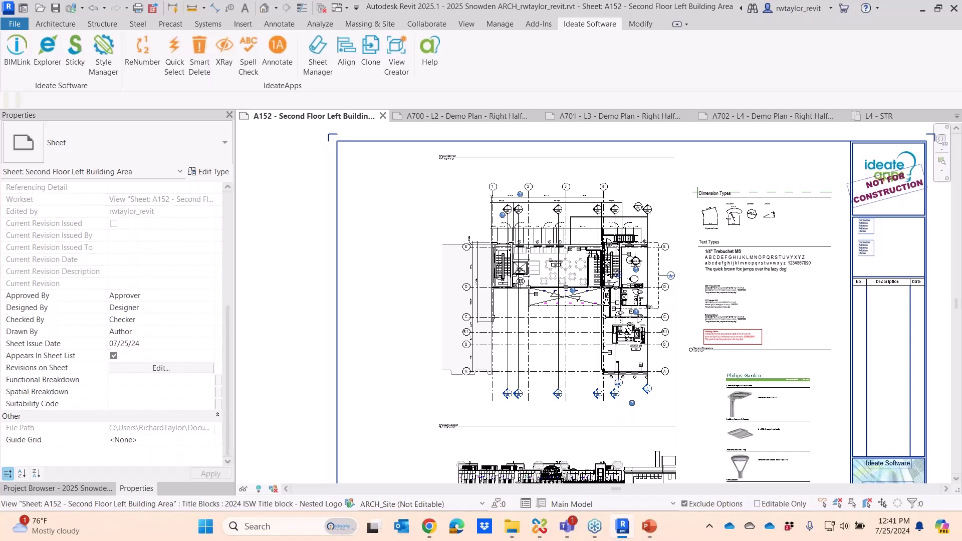
pyautogui.rightClick(299, 209)
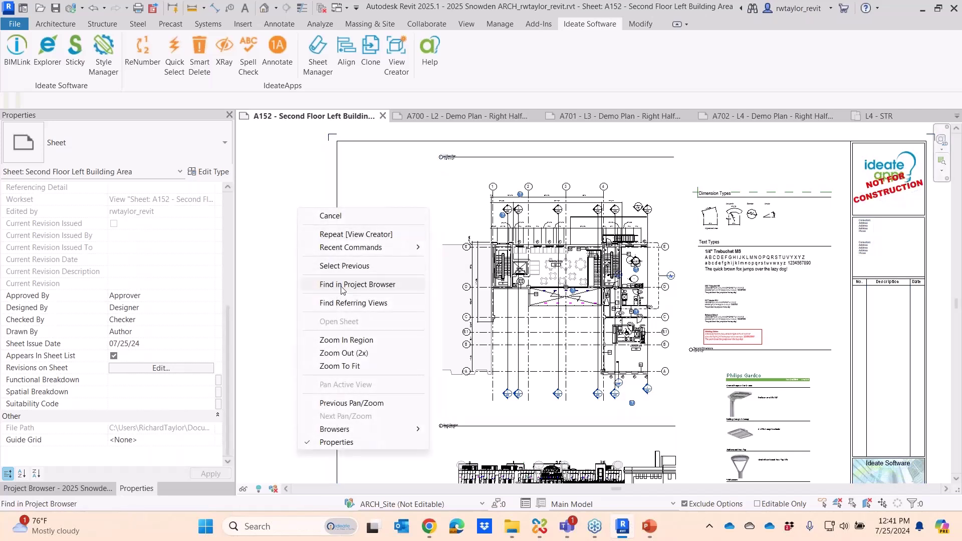
pyautogui.click(358, 365)
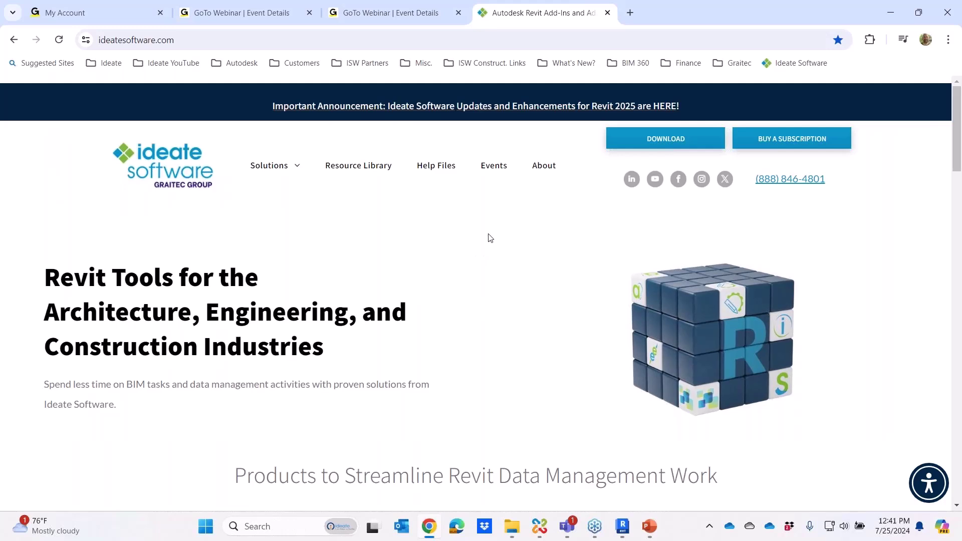
# Switch to Chrome, open the Ideate Software website's download page and examine the Bundle and Automation download options.
pyautogui.click(670, 149)
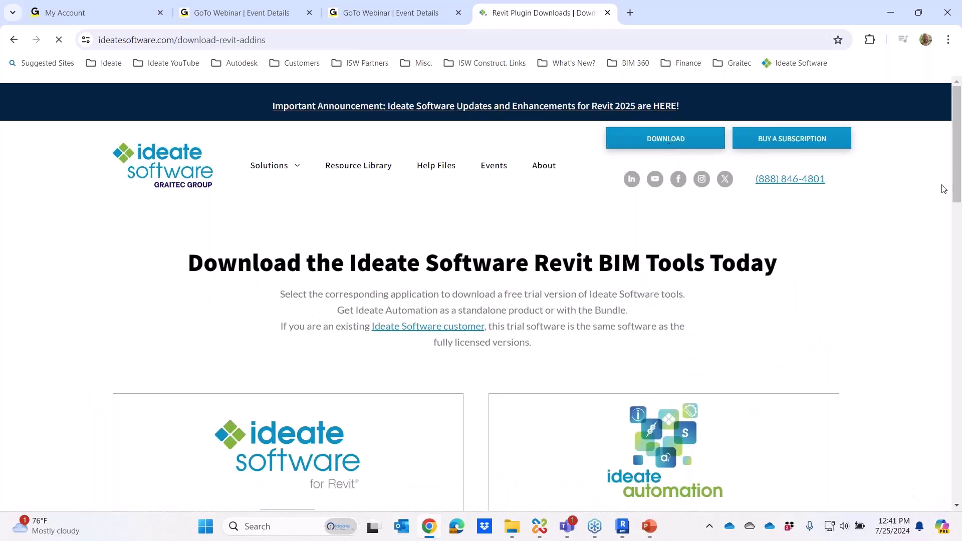
pyautogui.scroll(-6, 641, 313)
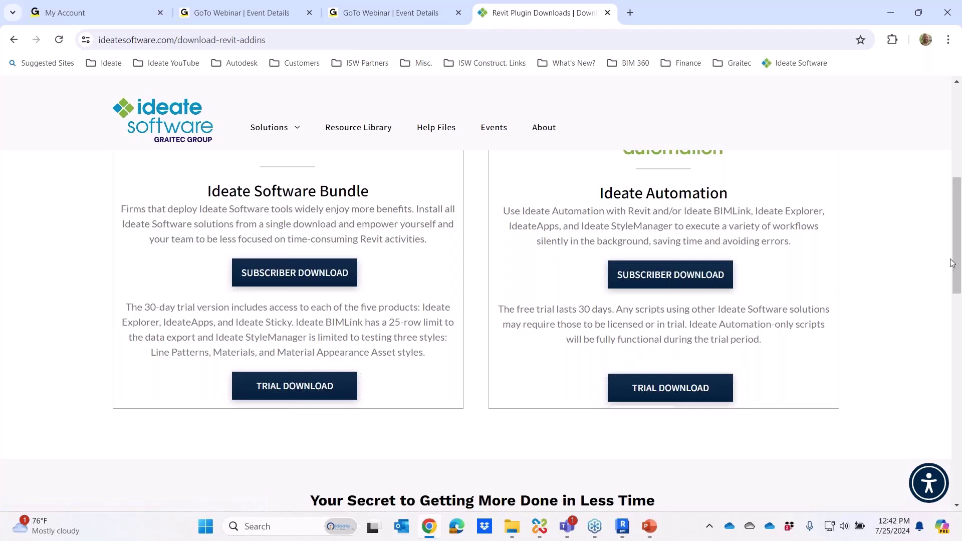
pyautogui.scroll(5, 955, 264)
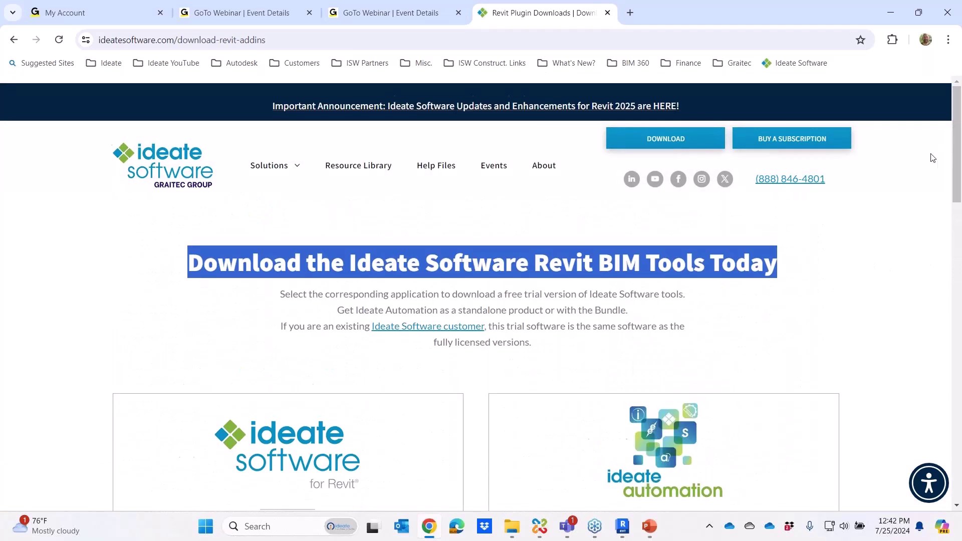
pyautogui.click(842, 233)
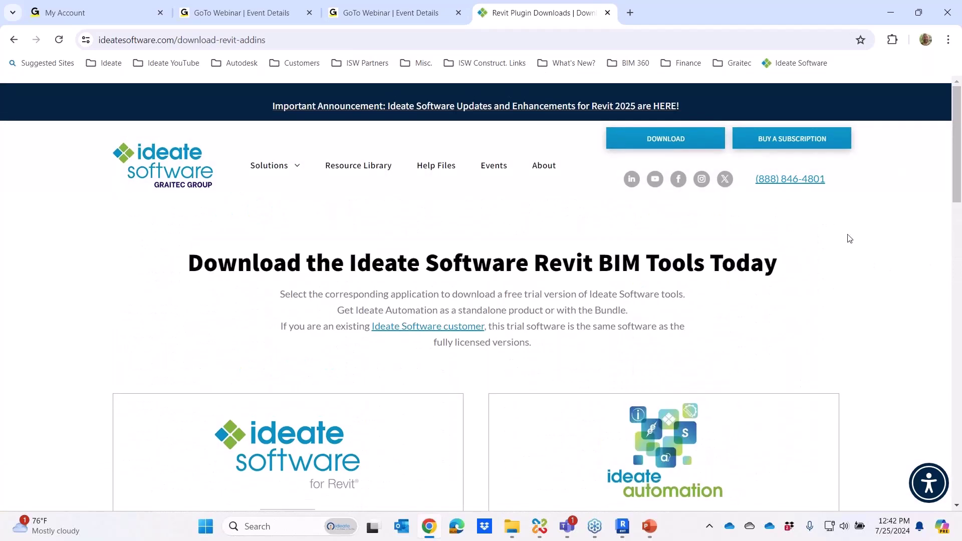